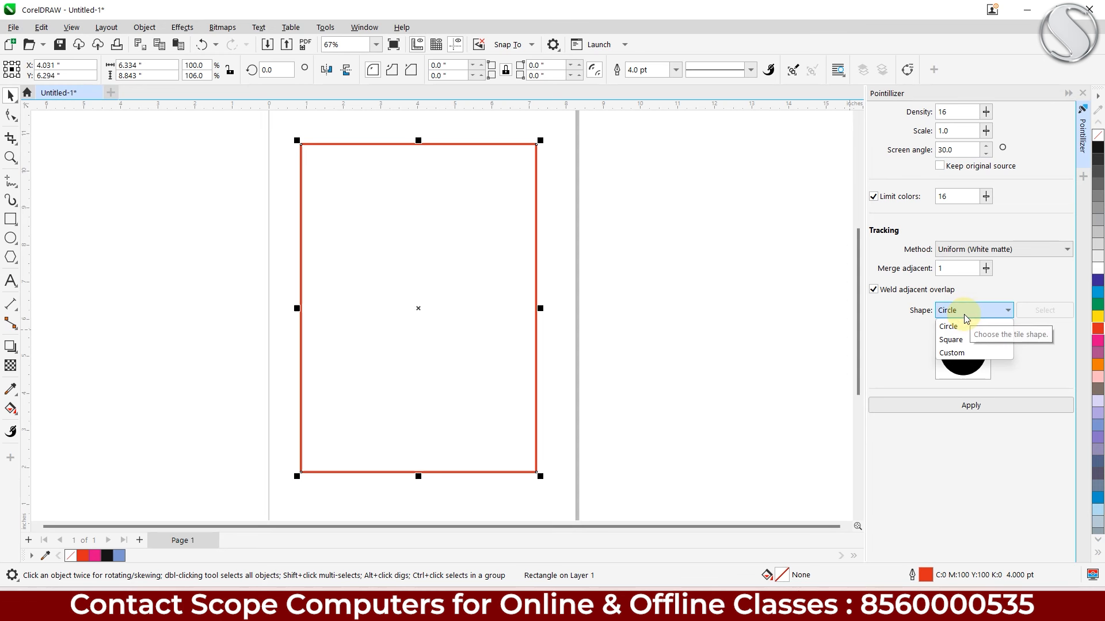
# - Apply the Pointillizer effect with Circle tiles to the selected red outlined rectangle
pyautogui.click(962, 310)
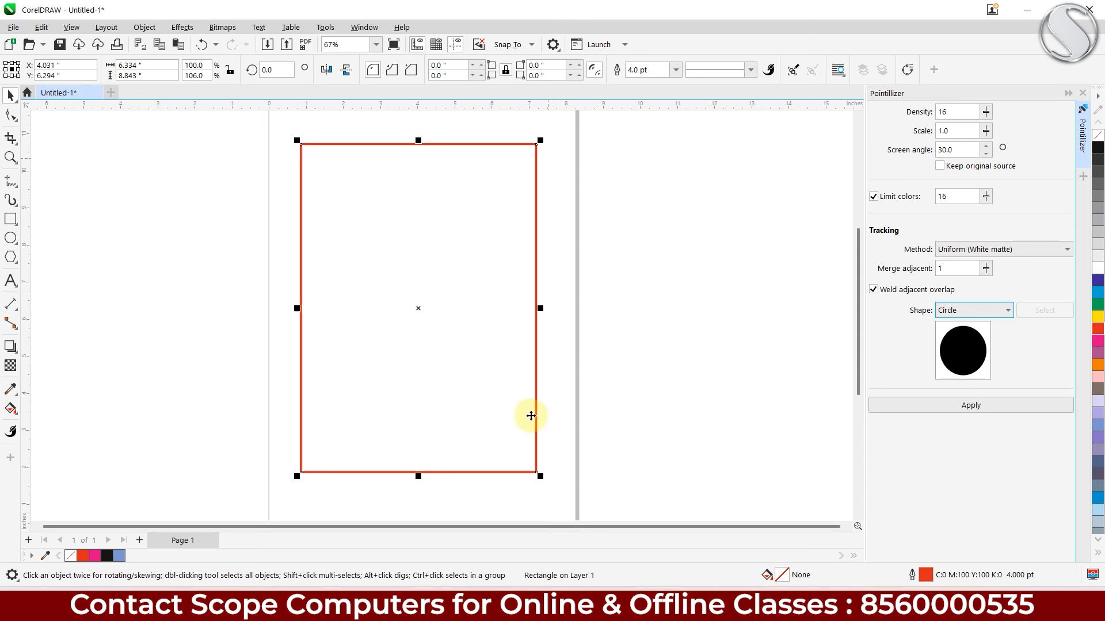
pyautogui.click(962, 406)
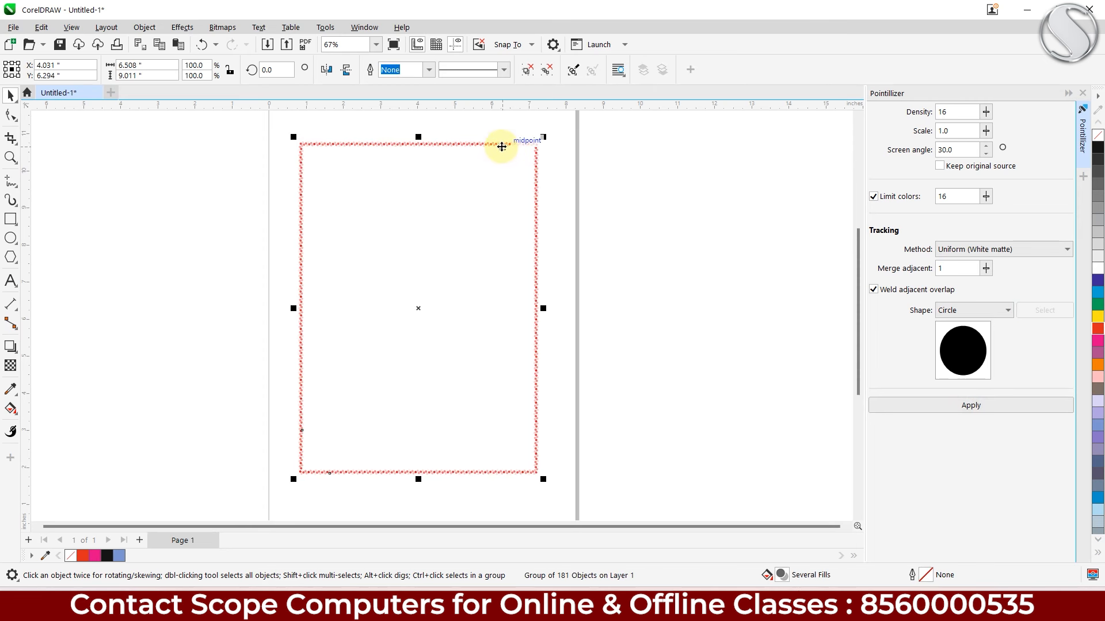
pyautogui.scroll(5, 502, 147)
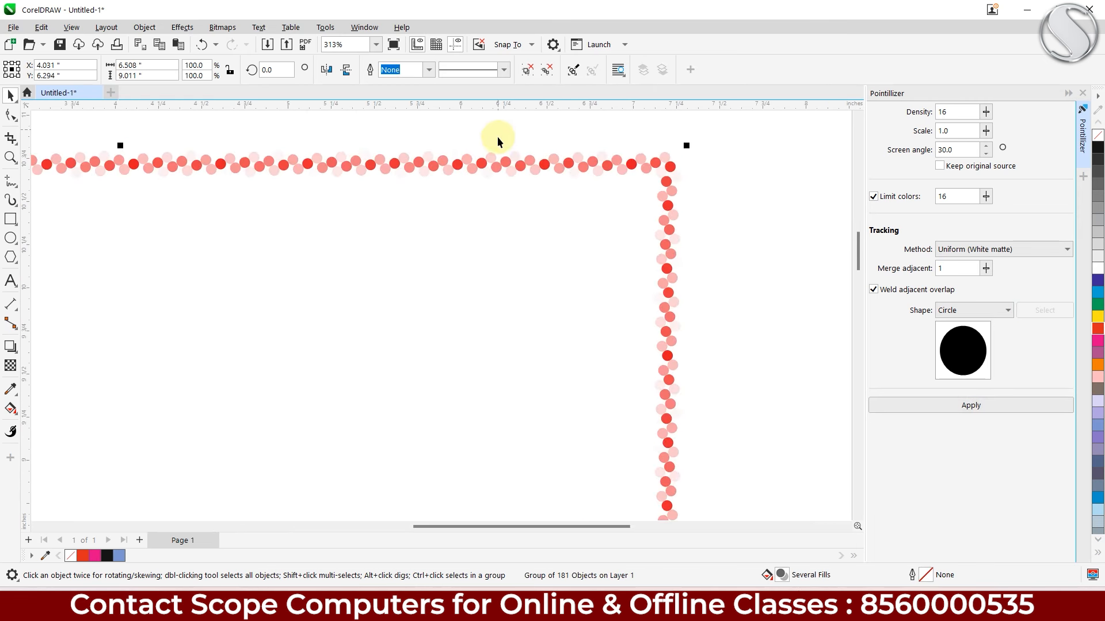
pyautogui.scroll(2, 497, 136)
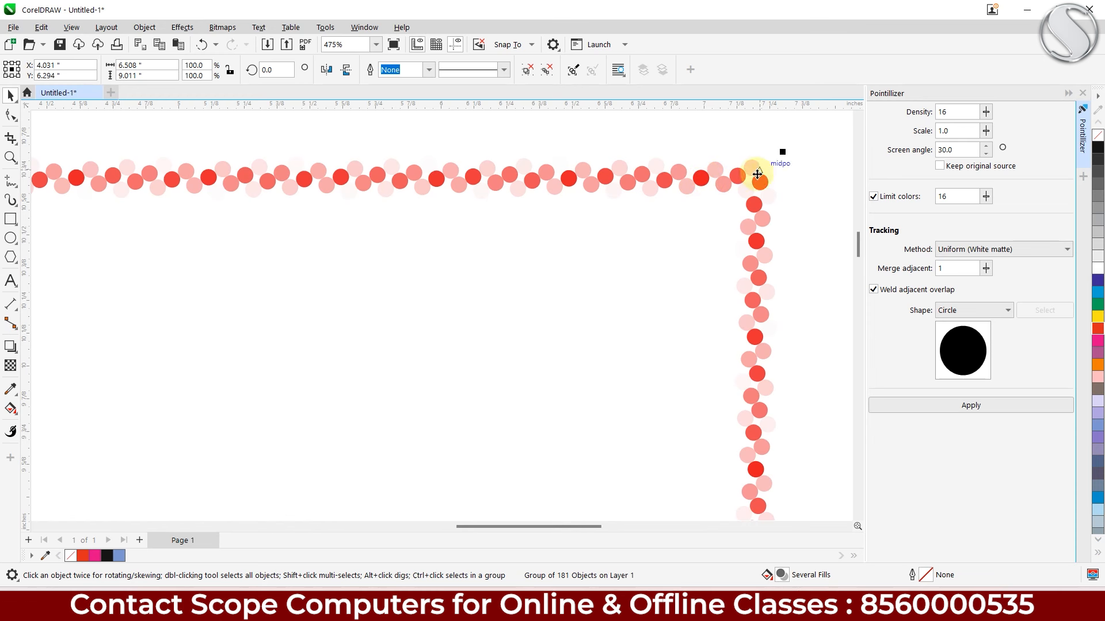
# - Examine the dotted border along the rectangle's corners, sides and lower edge
pyautogui.scroll(-2, 753, 300)
pyautogui.scroll(-4, 656, 301)
pyautogui.moveTo(488, 378); pyautogui.dragTo(469, 274)
pyautogui.scroll(-3, 462, 279)
pyautogui.scroll(3, 369, 405)
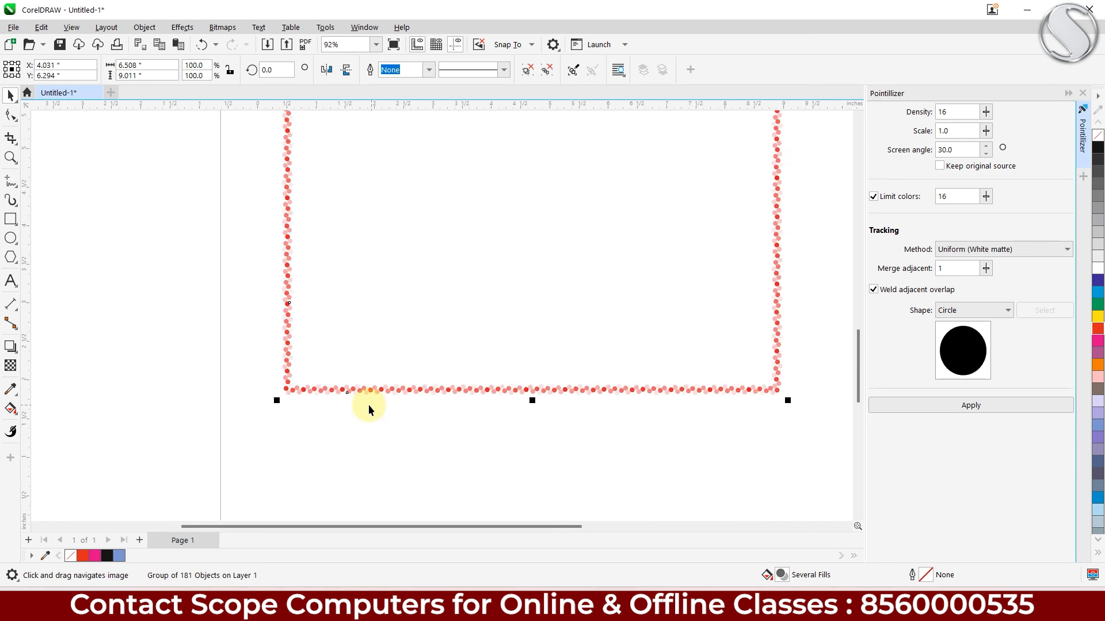
pyautogui.scroll(2, 479, 364)
pyautogui.scroll(-4, 479, 333)
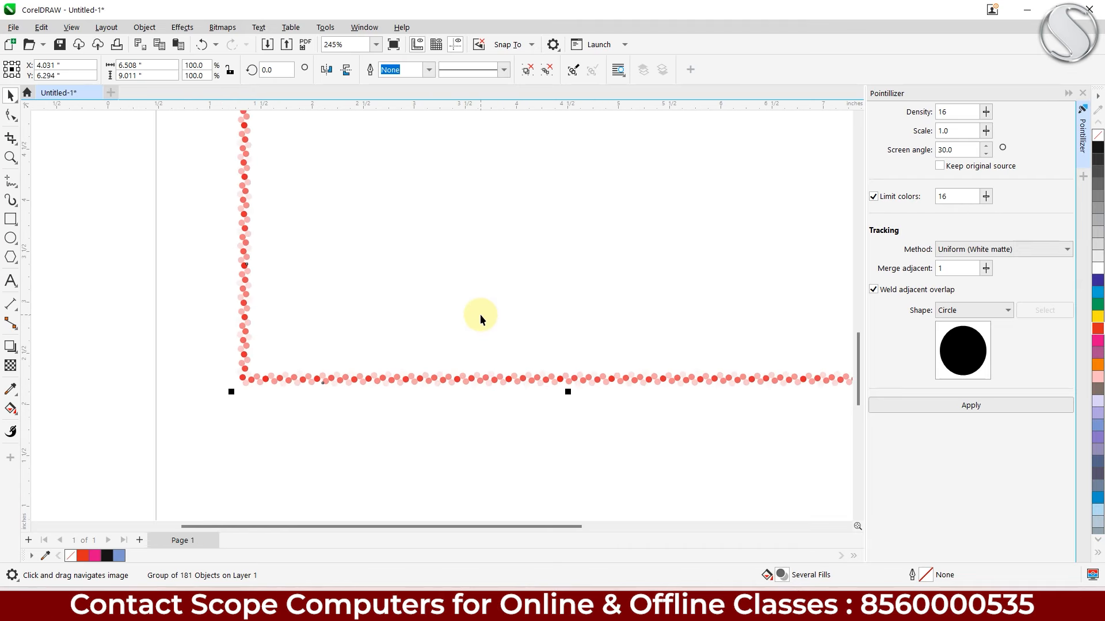
pyautogui.moveTo(485, 229); pyautogui.dragTo(505, 375)
pyautogui.scroll(4, 493, 322)
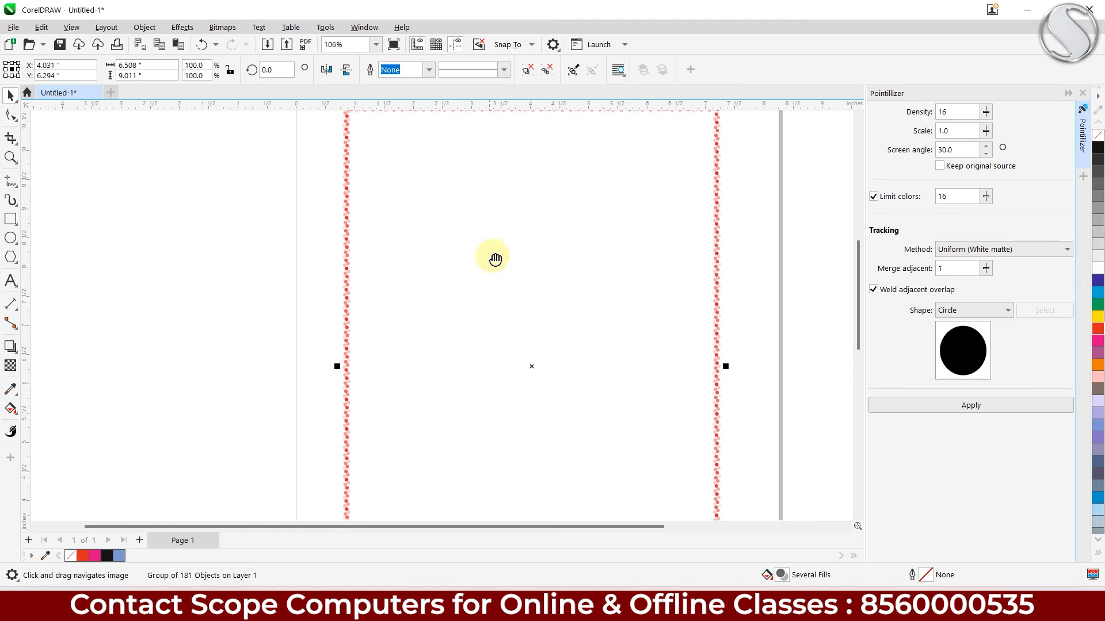
pyautogui.moveTo(490, 285); pyautogui.dragTo(481, 226)
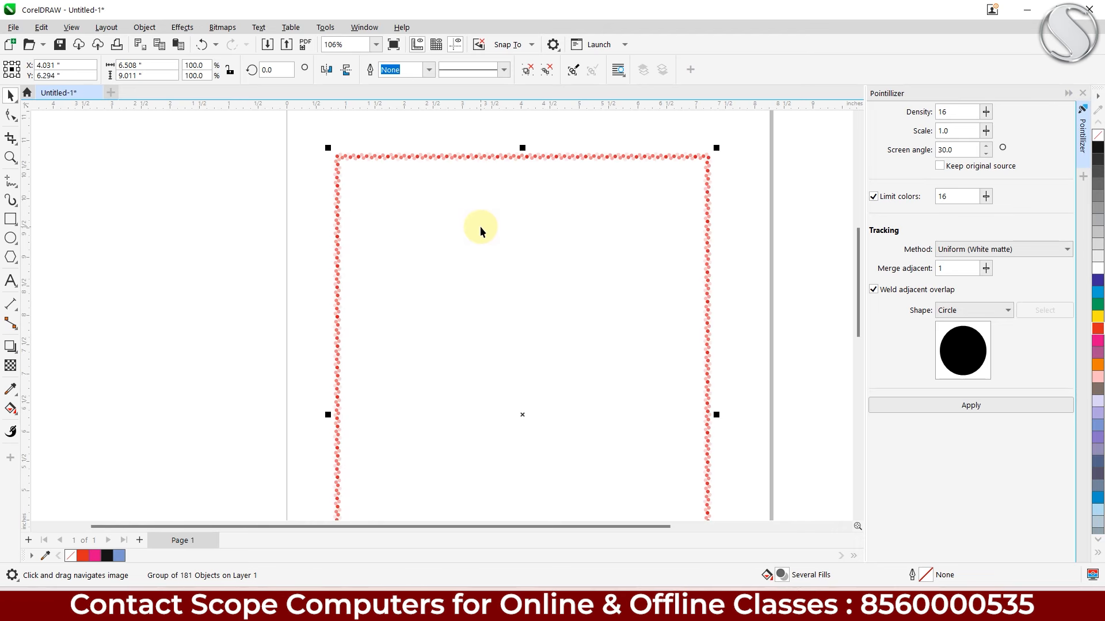
# - Undo the Pointillizer effect and set the rectangle's outline width to 24 pt
pyautogui.hotkey('ctrl', 'z')
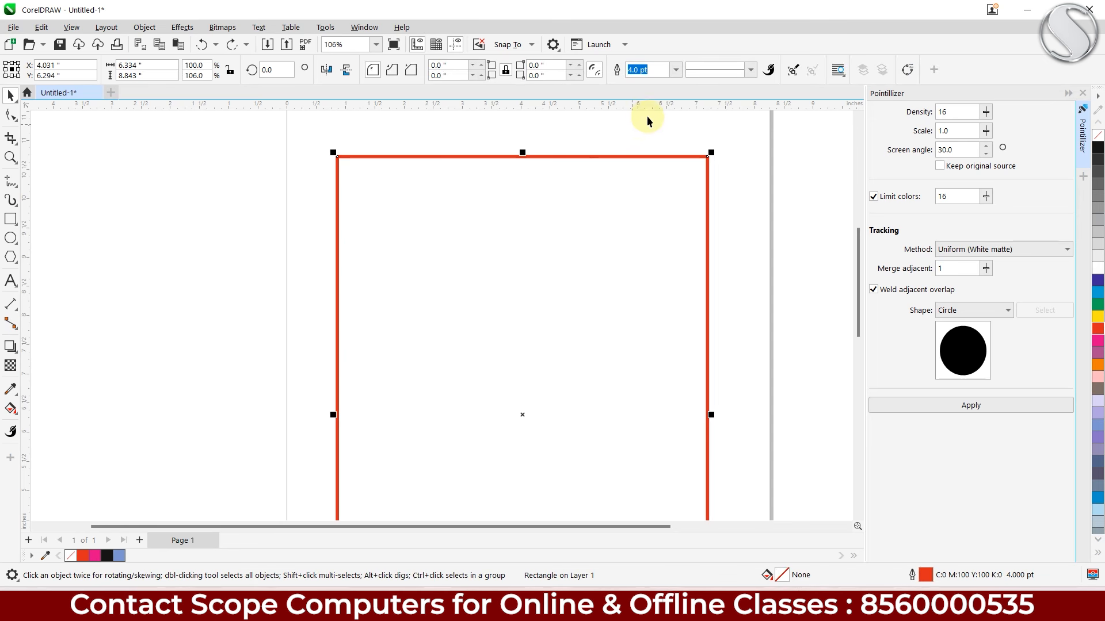
pyautogui.click(675, 70)
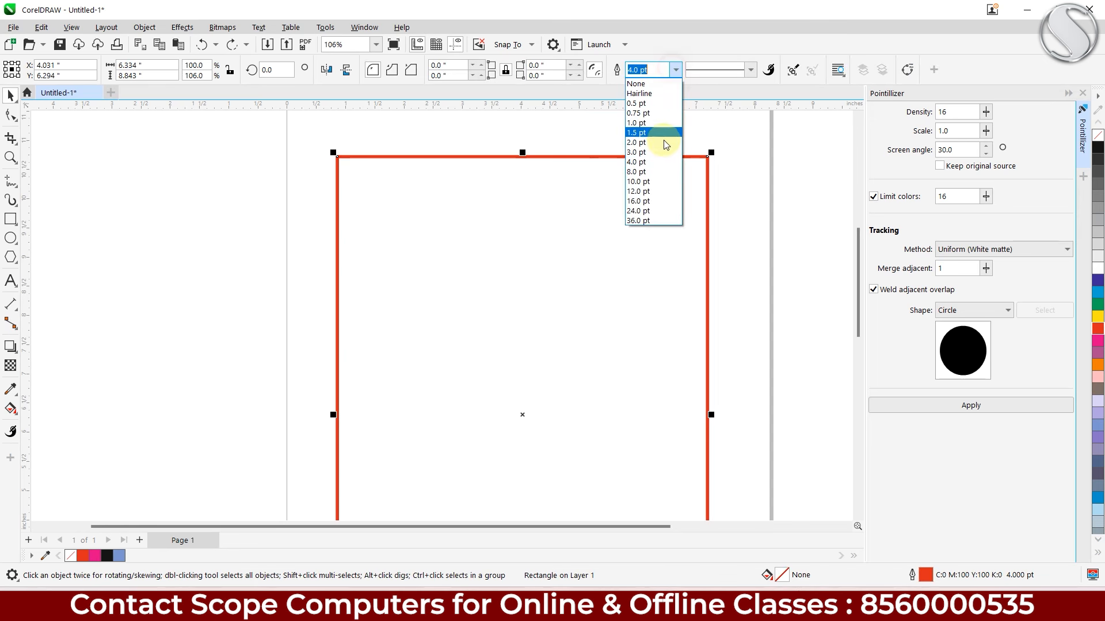
pyautogui.click(661, 206)
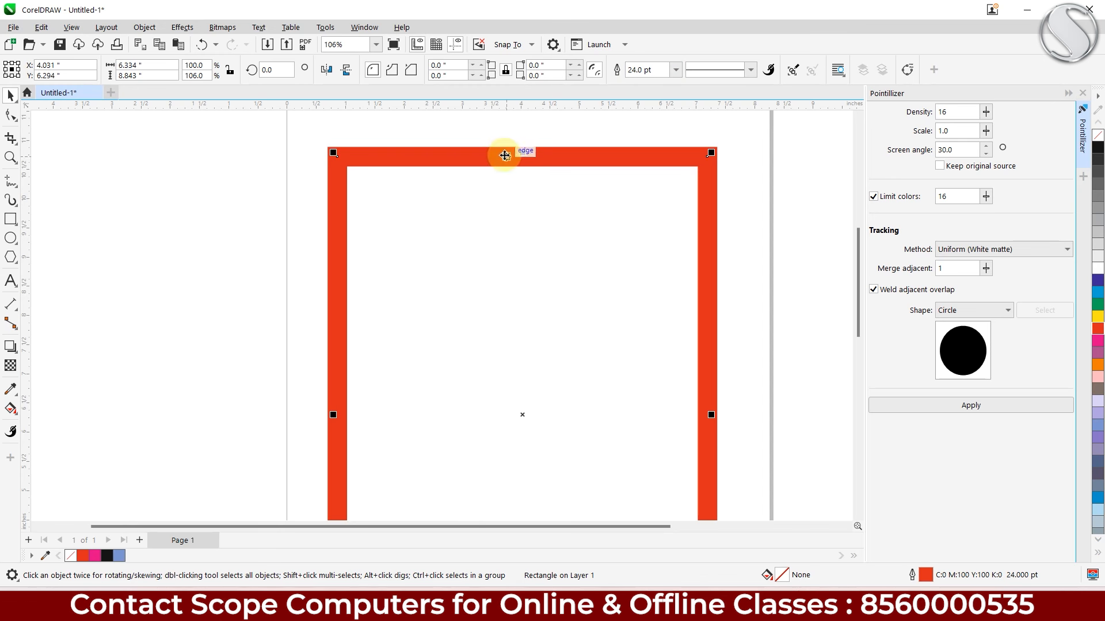
# - Convert the rectangle's thick red outline to an object
pyautogui.scroll(1, 443, 157)
pyautogui.scroll(2, 443, 157)
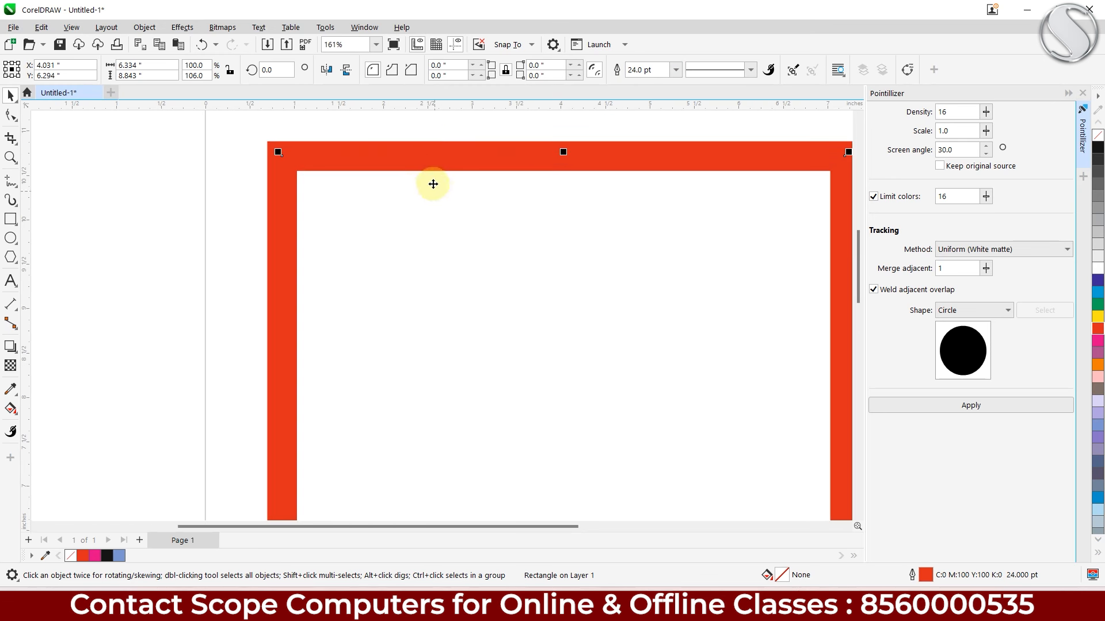
pyautogui.click(145, 27)
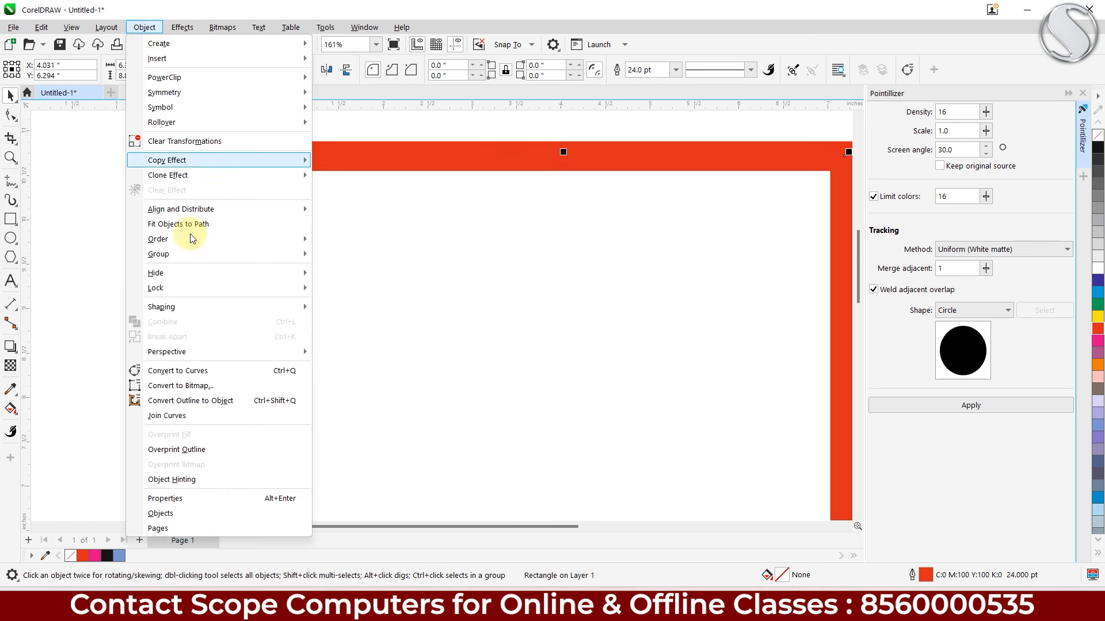
pyautogui.click(230, 403)
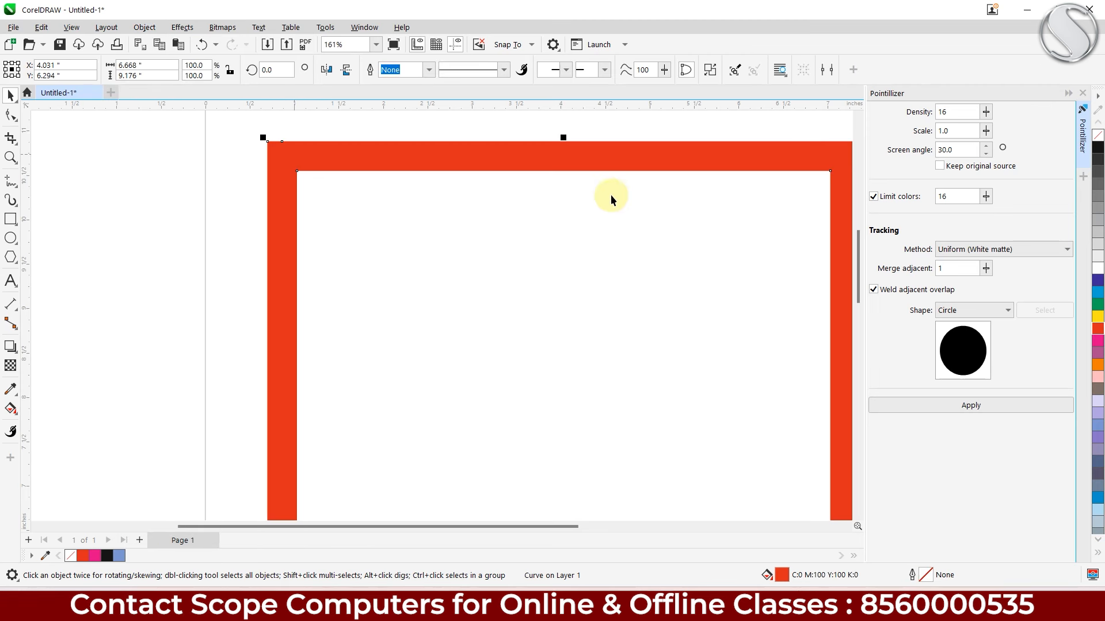
# - Inspect the converted frame by deselecting it, selecting it again and viewing its edges
pyautogui.scroll(-3, 568, 186)
pyautogui.click(717, 285)
pyautogui.click(679, 270)
pyautogui.click(595, 248)
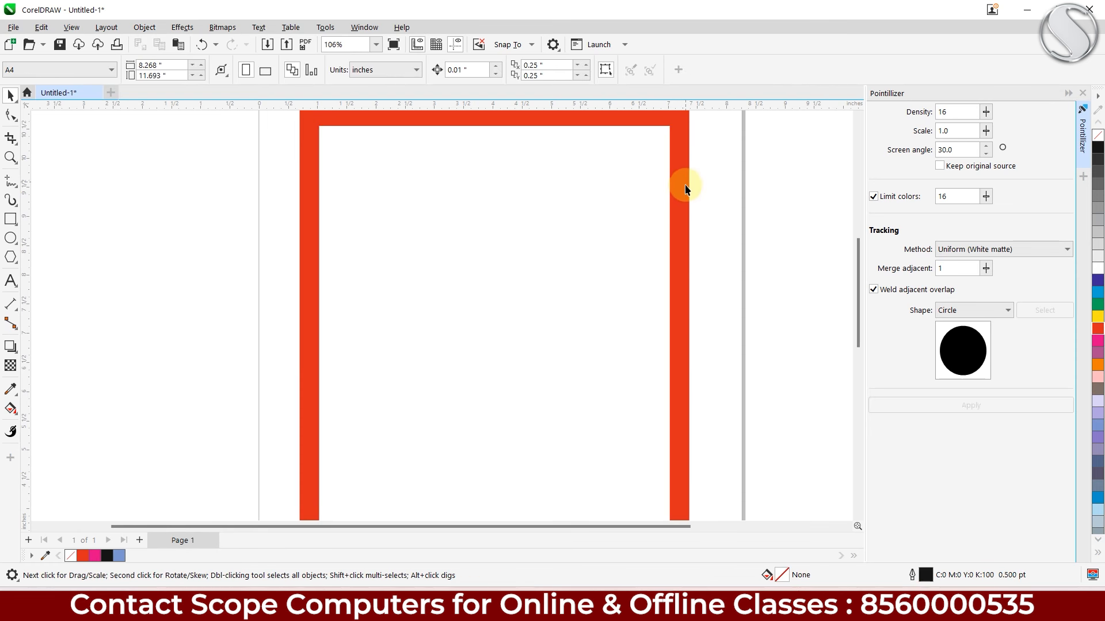
pyautogui.click(620, 229)
pyautogui.click(685, 215)
pyautogui.moveTo(687, 153); pyautogui.dragTo(713, 247)
pyautogui.scroll(2, 694, 205)
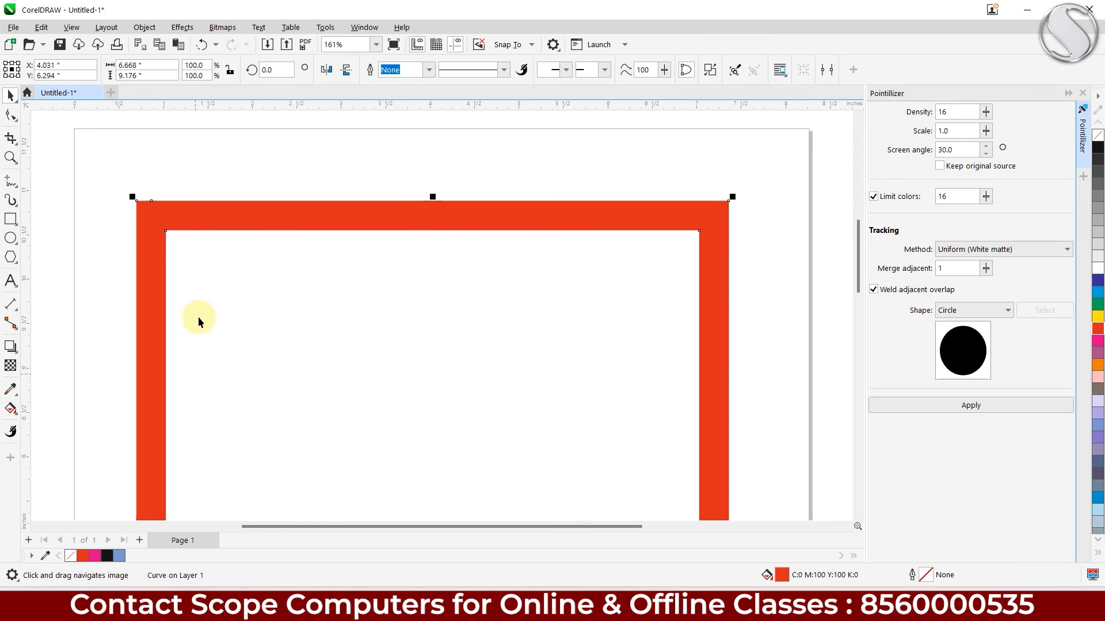
pyautogui.scroll(-2, 599, 378)
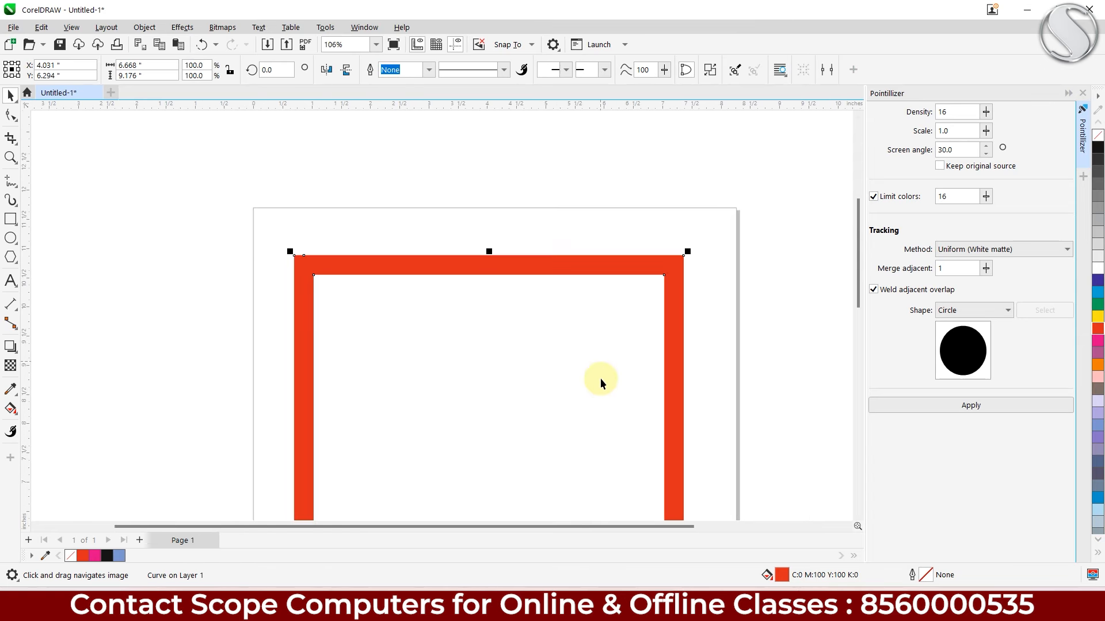
pyautogui.moveTo(560, 271); pyautogui.dragTo(548, 280)
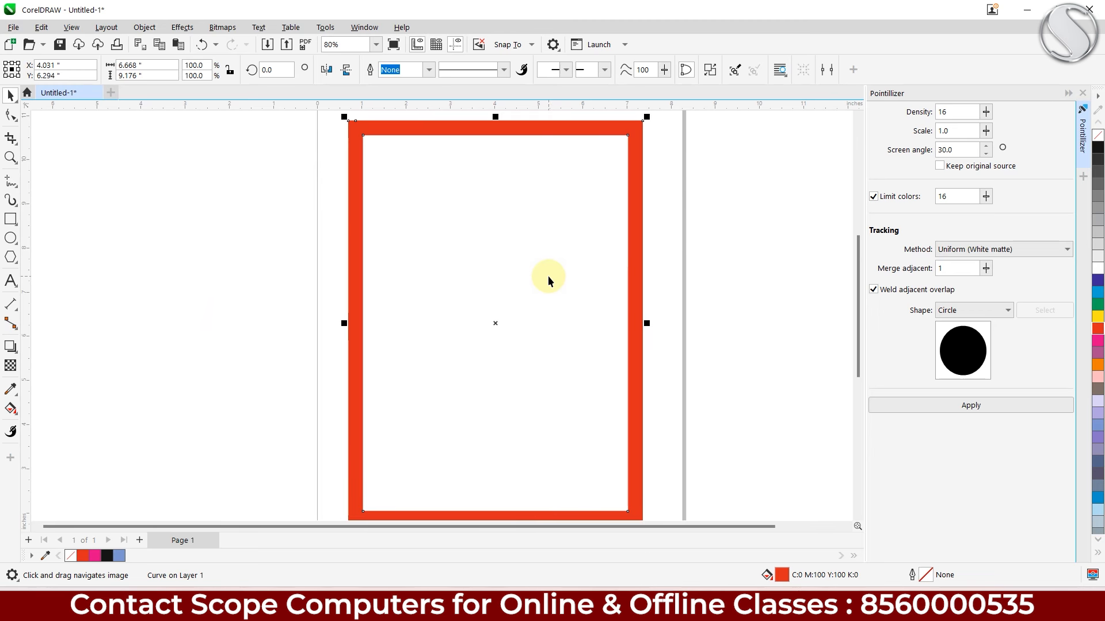
# - Give the frame a fountain fill running from red to orange-yellow
pyautogui.press('F11')
pyautogui.click(517, 345)
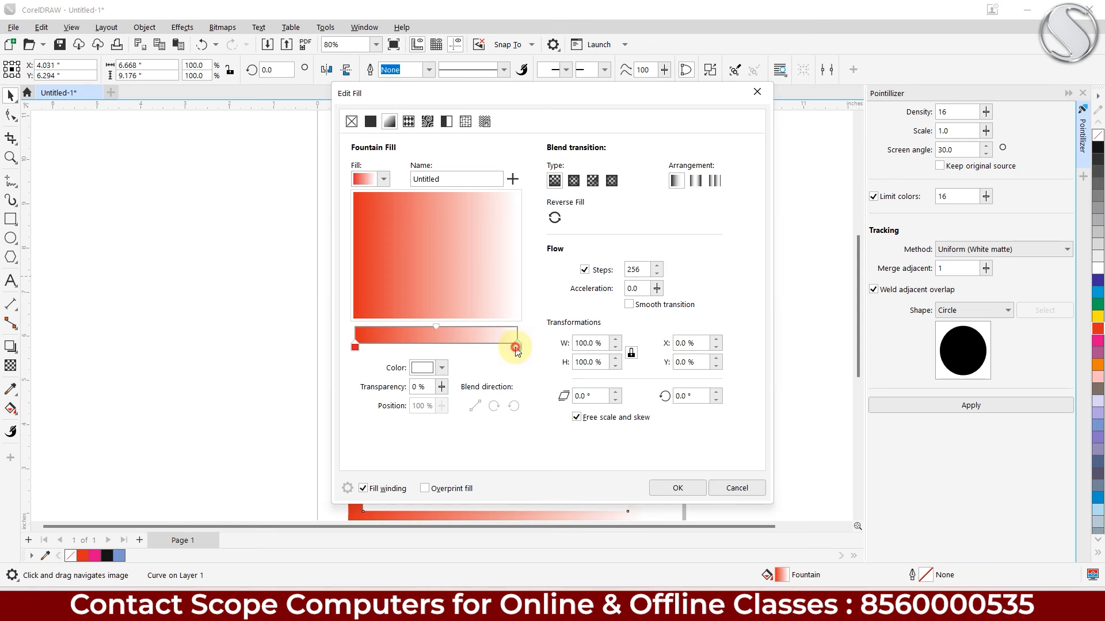
pyautogui.click(441, 369)
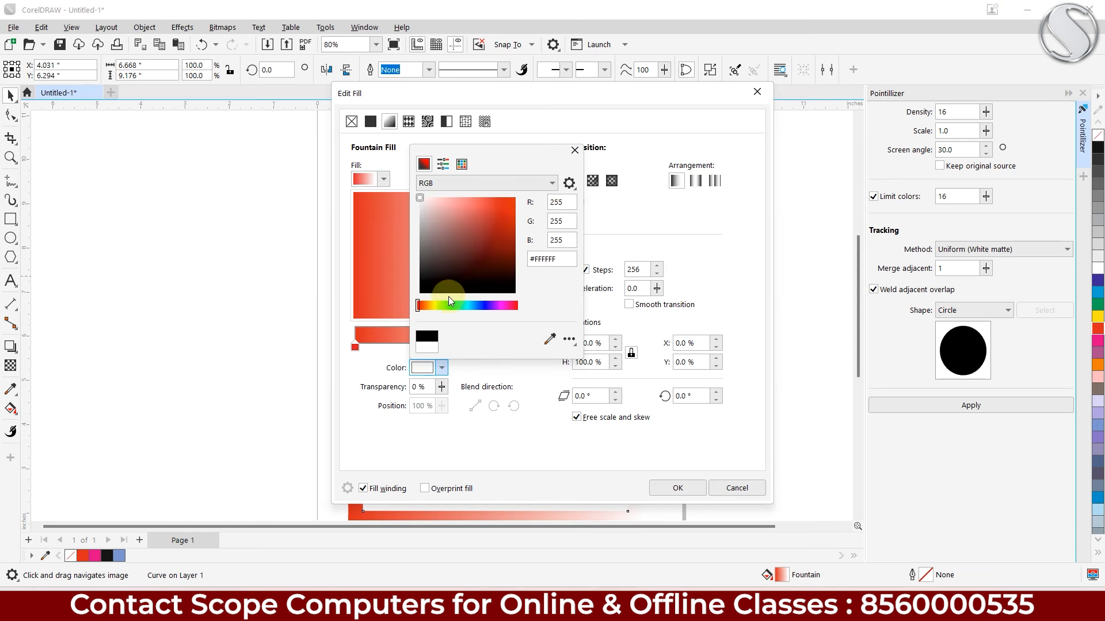
pyautogui.click(430, 306)
pyautogui.click(515, 204)
pyautogui.click(528, 135)
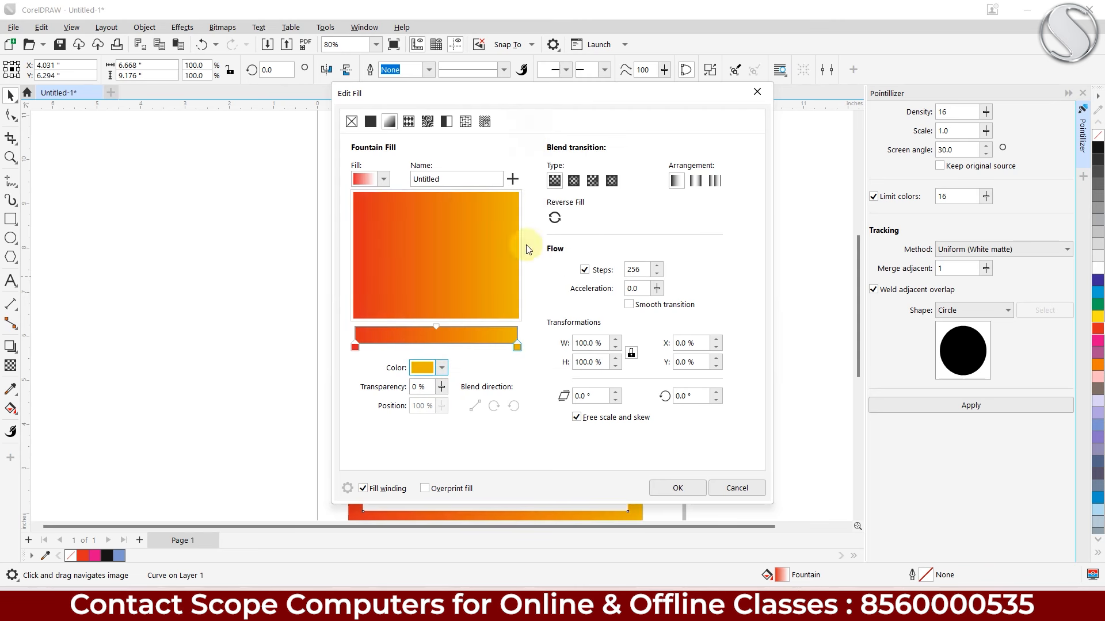
pyautogui.click(671, 491)
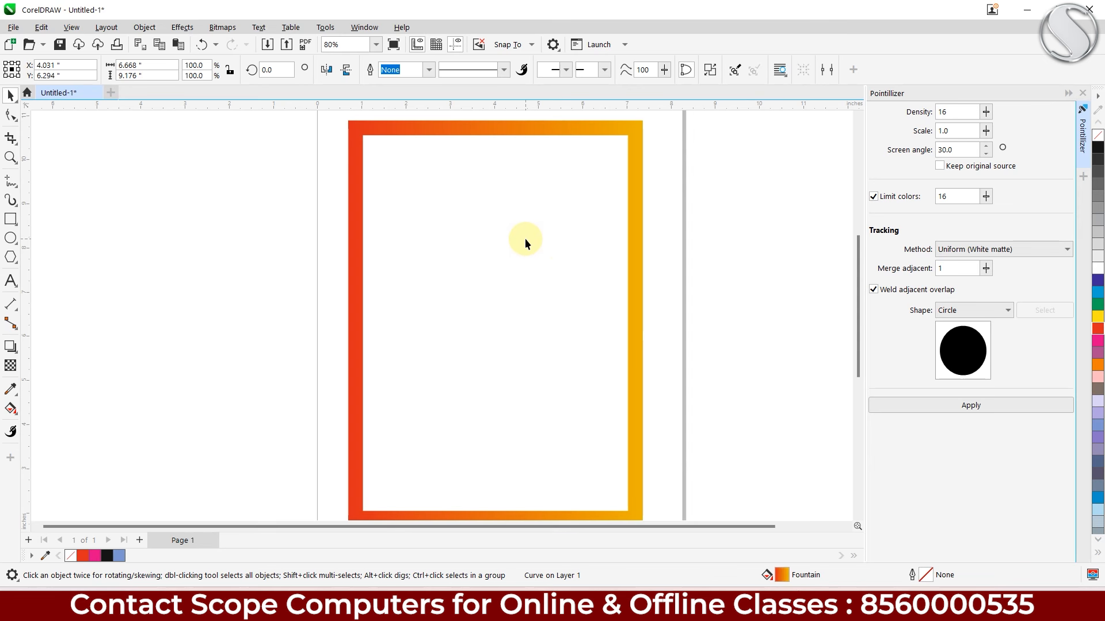
# - Apply the Pointillizer effect with Circle tiles to the gradient frame and inspect the dots up close
pyautogui.click(634, 244)
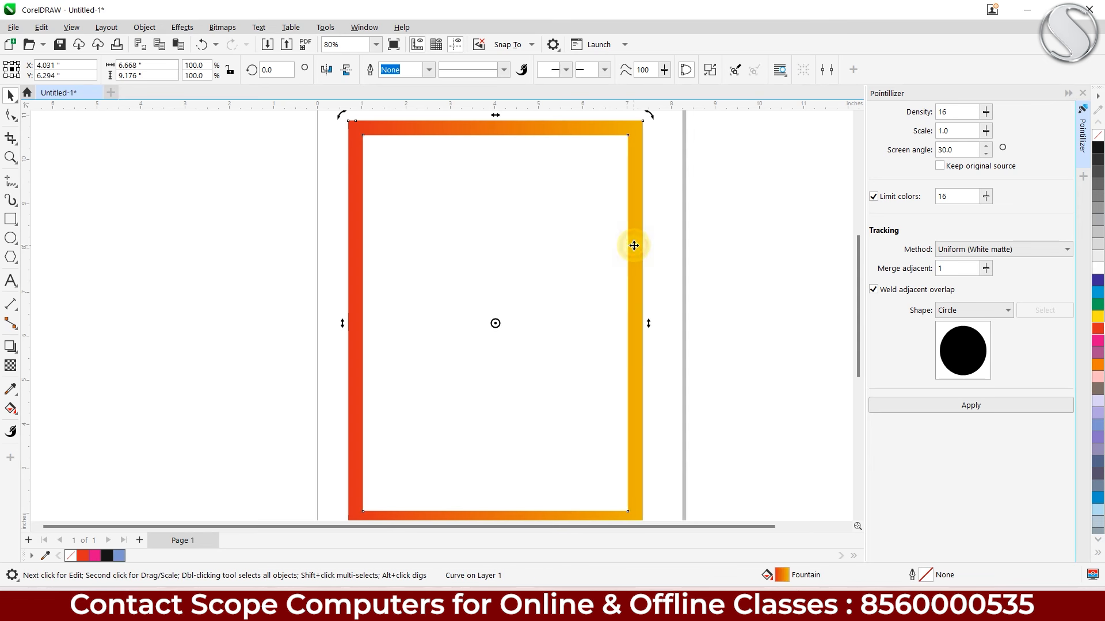
pyautogui.click(912, 411)
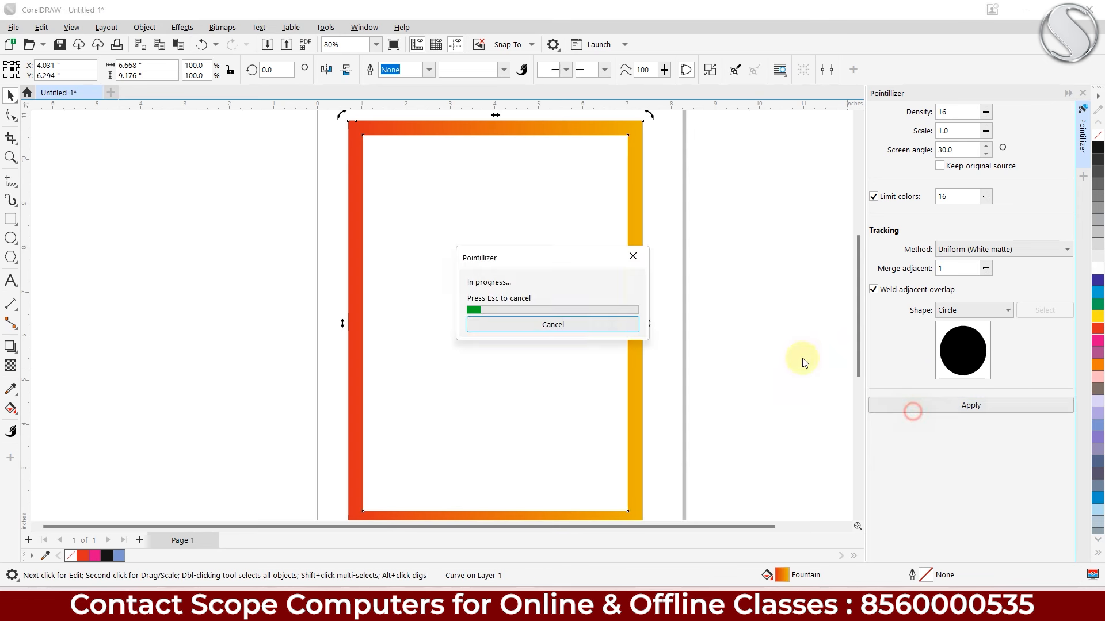
pyautogui.scroll(5, 403, 124)
pyautogui.scroll(-3, 403, 124)
pyautogui.scroll(-1, 547, 305)
pyautogui.moveTo(683, 494); pyautogui.dragTo(493, 235)
pyautogui.scroll(8, 587, 312)
pyautogui.scroll(2, 501, 270)
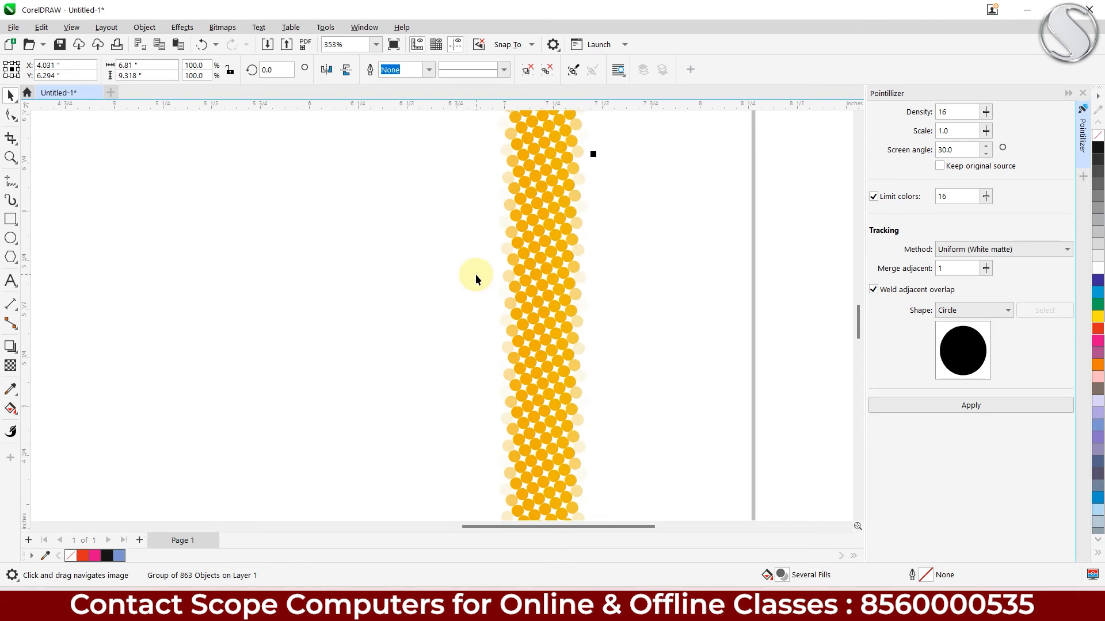
# - Undo the circle-tile Pointillizer effect on the gradient frame
pyautogui.hotkey('ctrl', 'z')
pyautogui.scroll(-2, 440, 284)
pyautogui.scroll(-2, 441, 284)
pyautogui.scroll(-2, 382, 240)
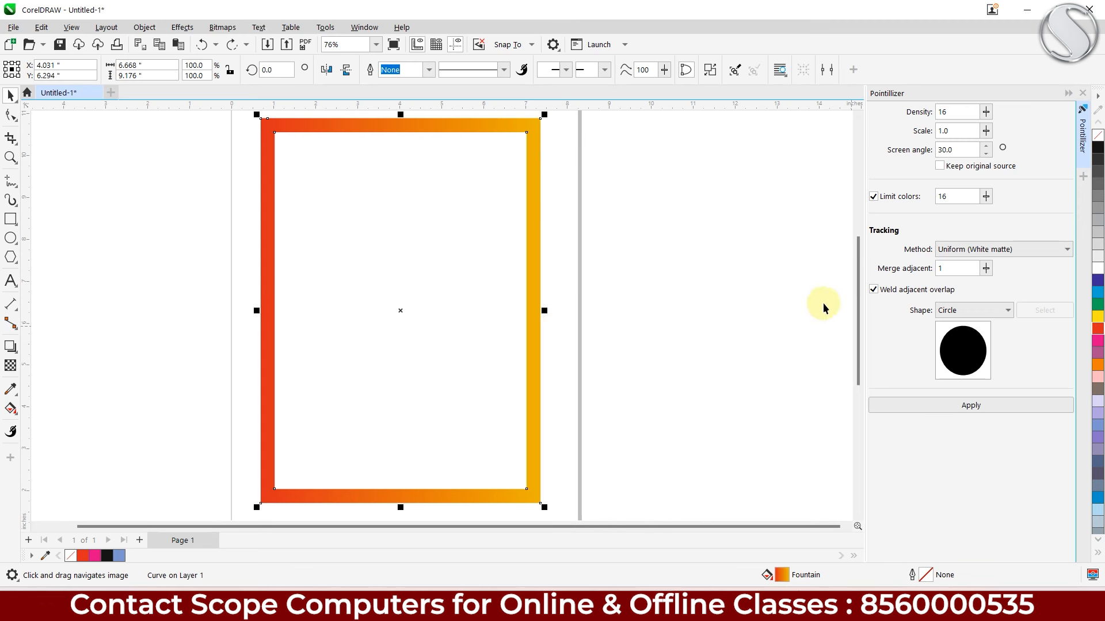
# - Try the Pointillizer effect with Square tiles on the gradient frame, inspect it and undo it
pyautogui.click(996, 311)
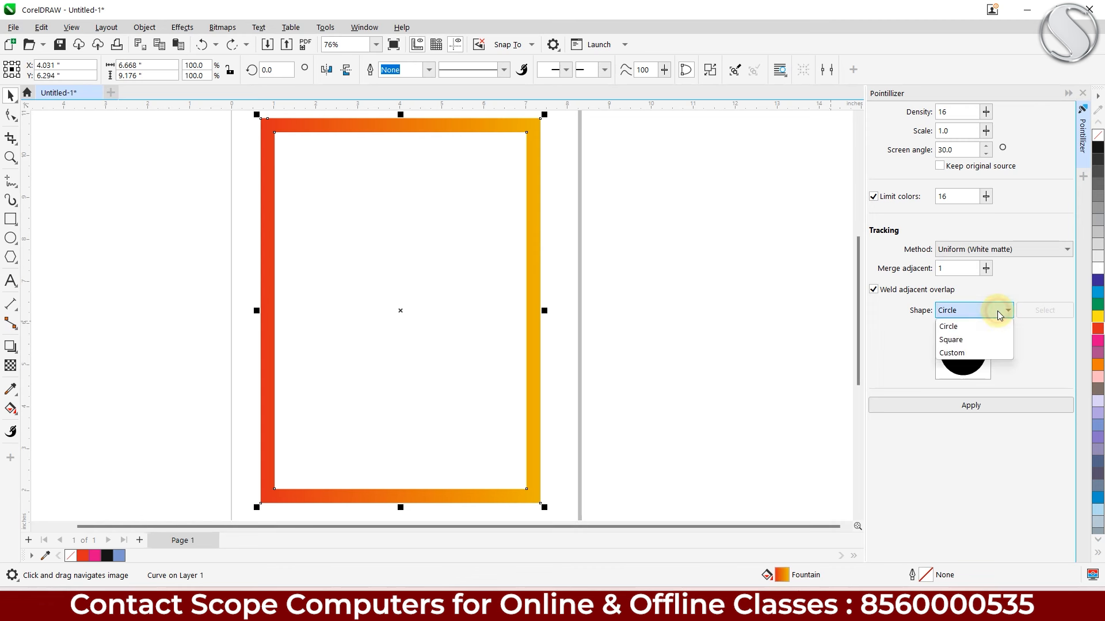
pyautogui.click(970, 340)
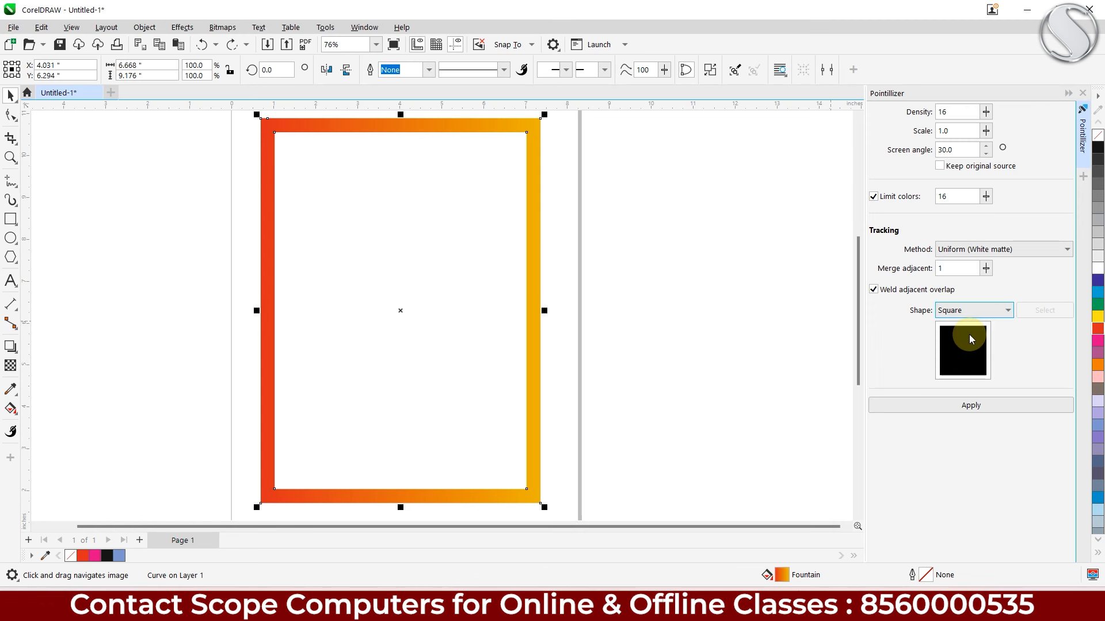
pyautogui.click(966, 408)
pyautogui.scroll(5, 532, 166)
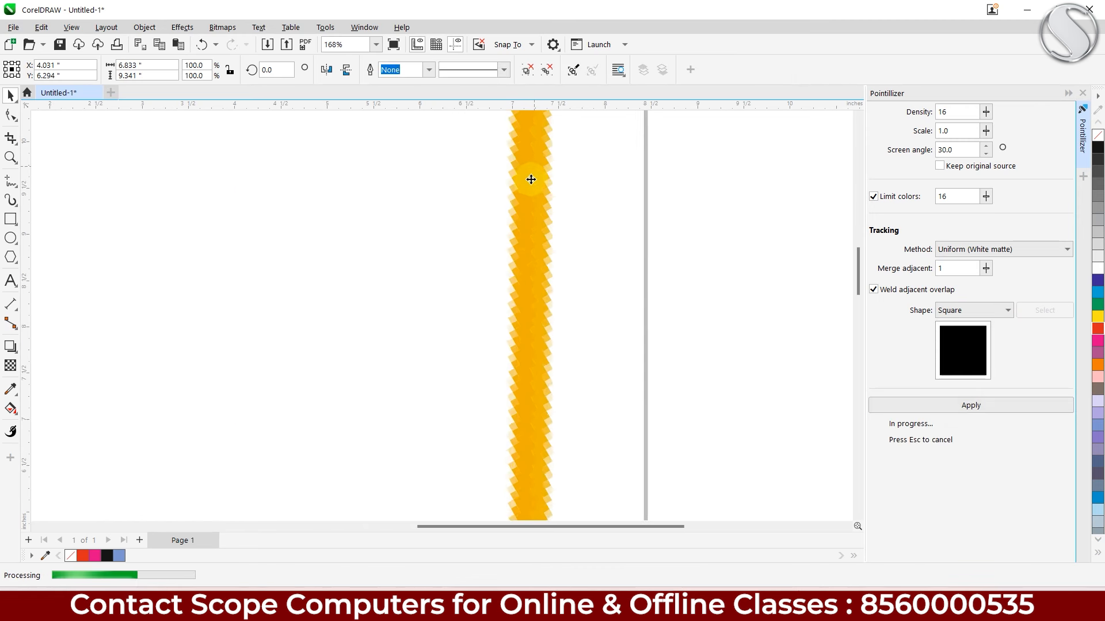
pyautogui.scroll(1, 552, 193)
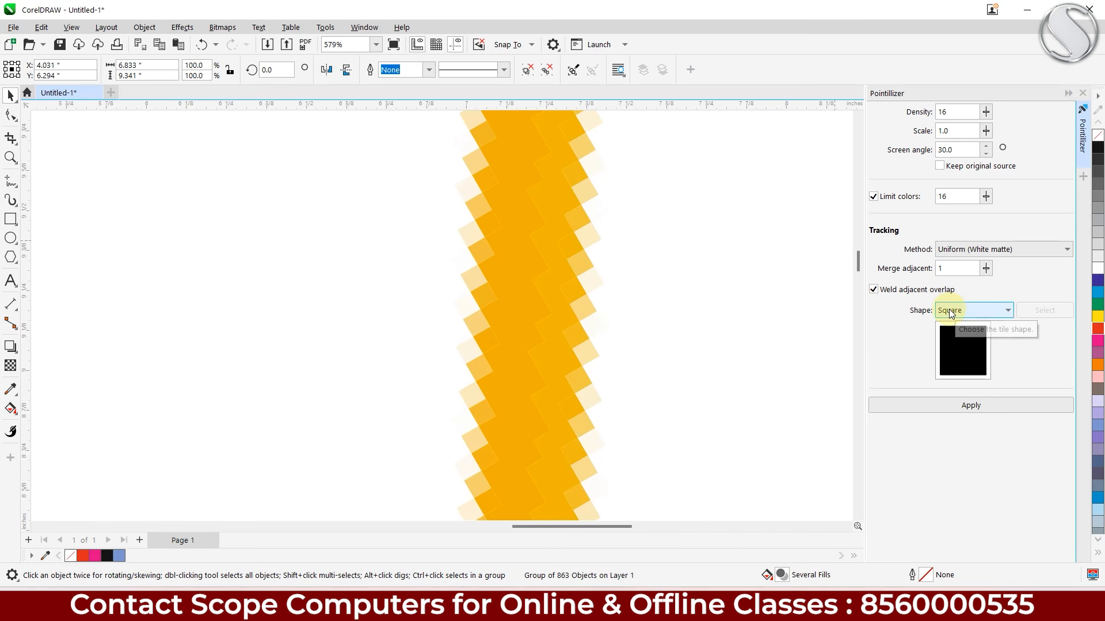
pyautogui.hotkey('ctrl', 'z')
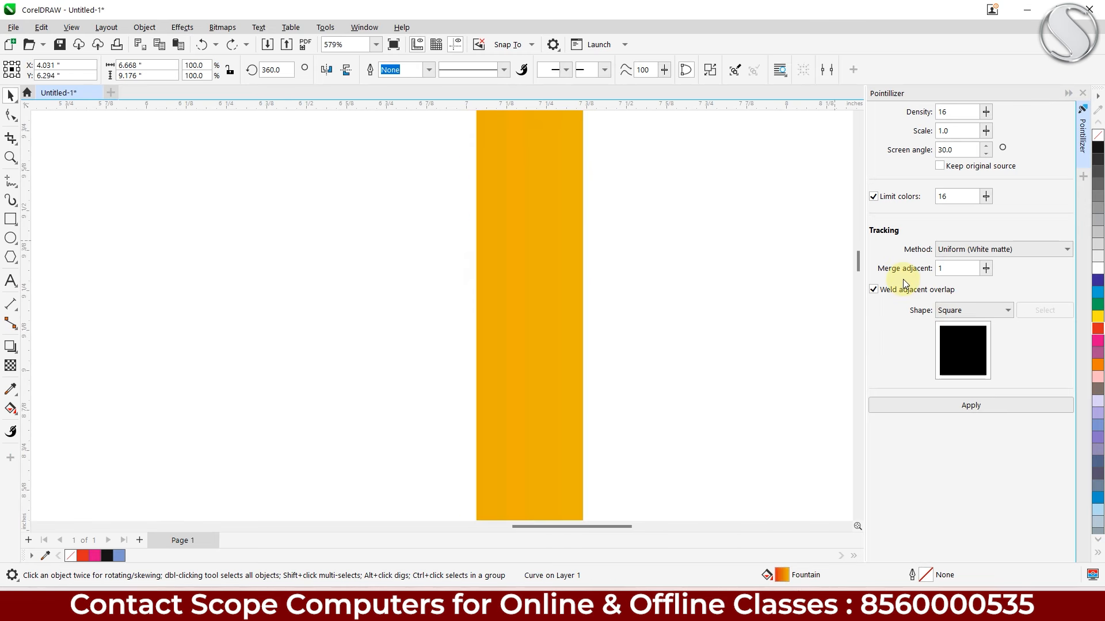
# - Apply the Pointillizer effect to the gradient frame using the Custom four-petal flower tile shape
pyautogui.click(974, 309)
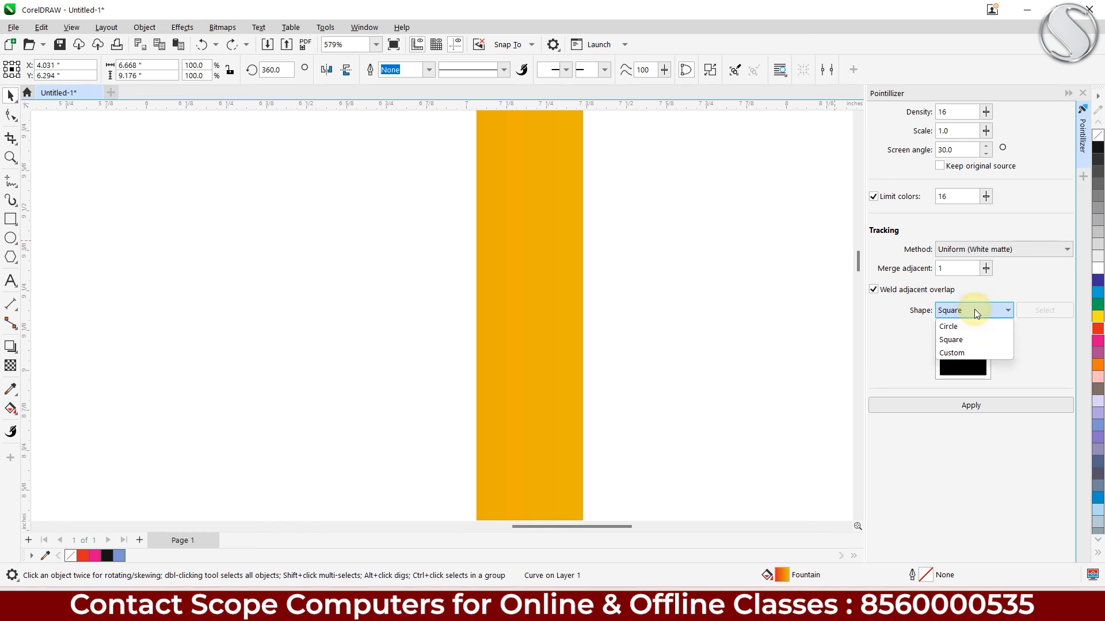
pyautogui.click(948, 353)
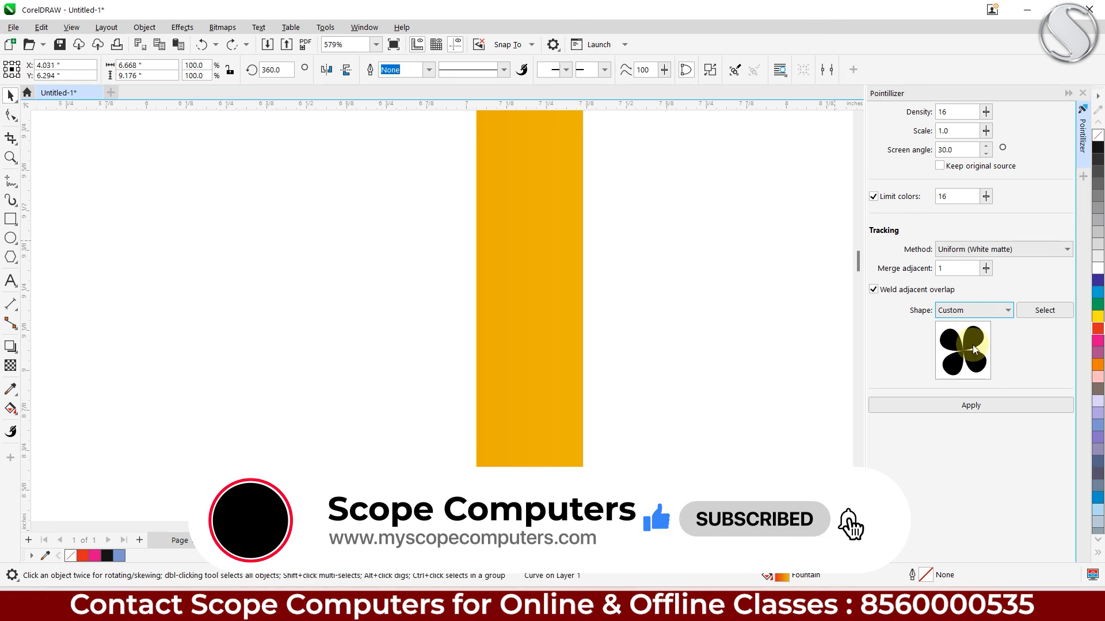
pyautogui.click(1037, 314)
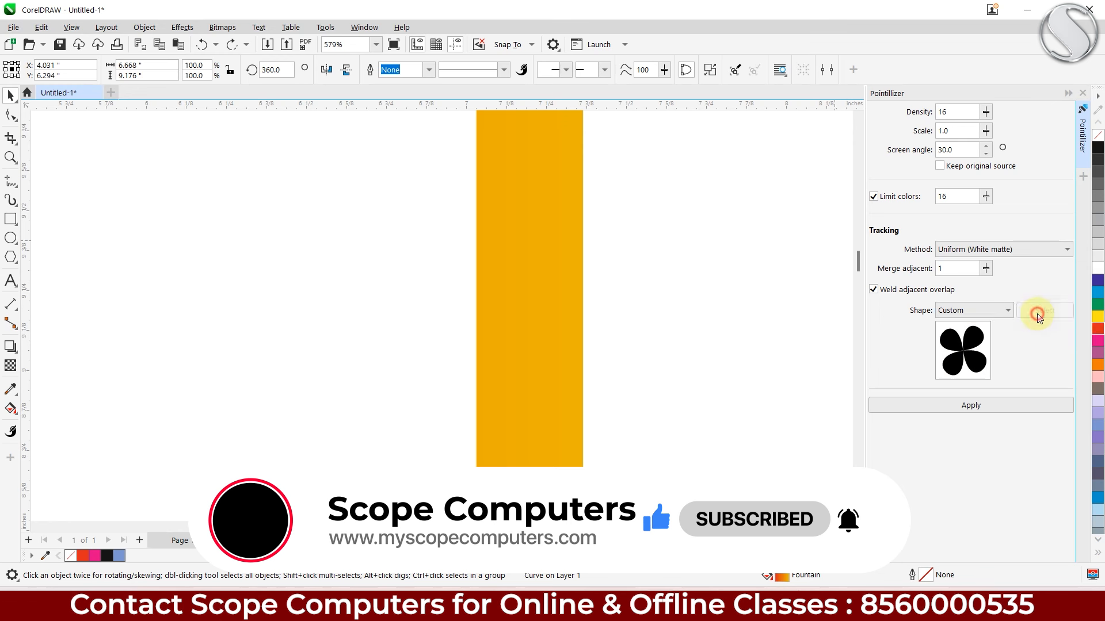
pyautogui.click(969, 405)
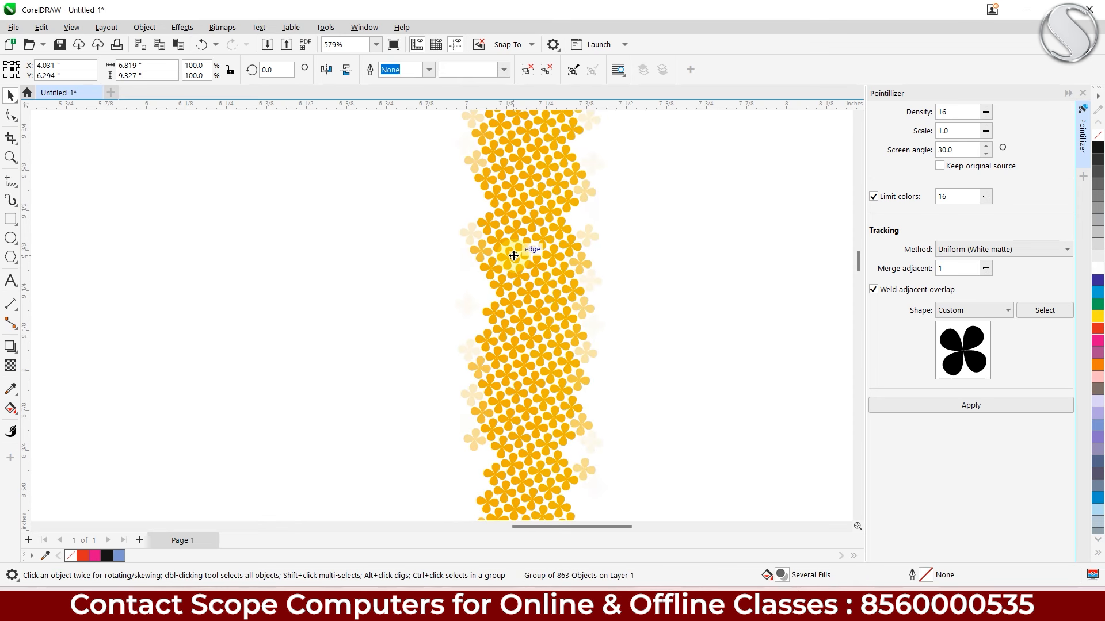
# - Examine the four-petal flower tiles along the sides and at the corners of the gradient frame
pyautogui.scroll(-4, 514, 256)
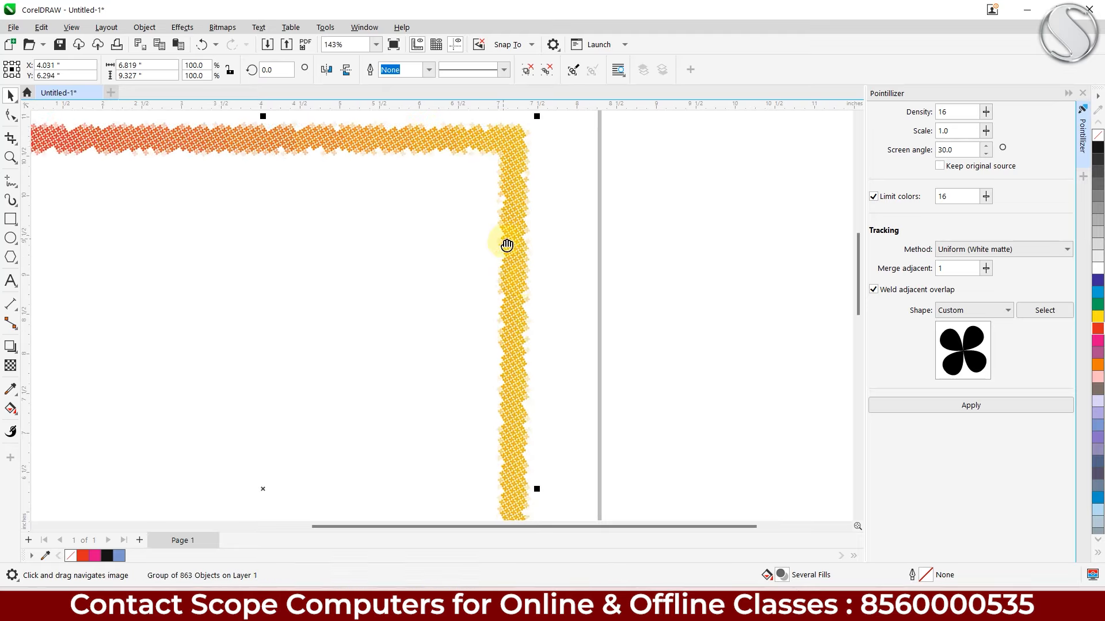
pyautogui.scroll(5, 381, 198)
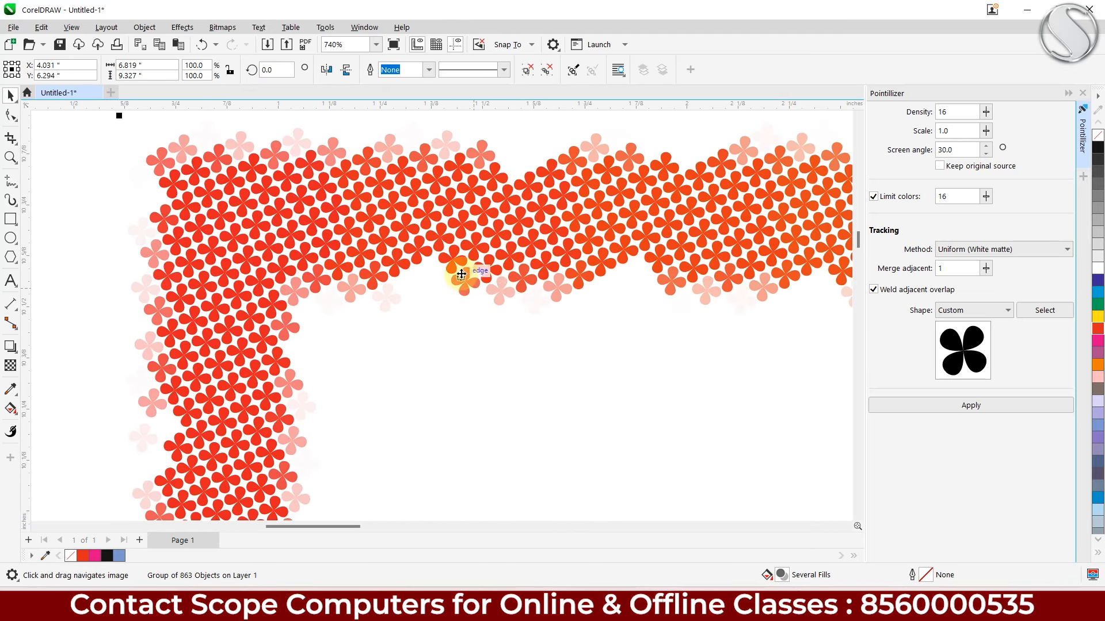
pyautogui.scroll(-2, 288, 276)
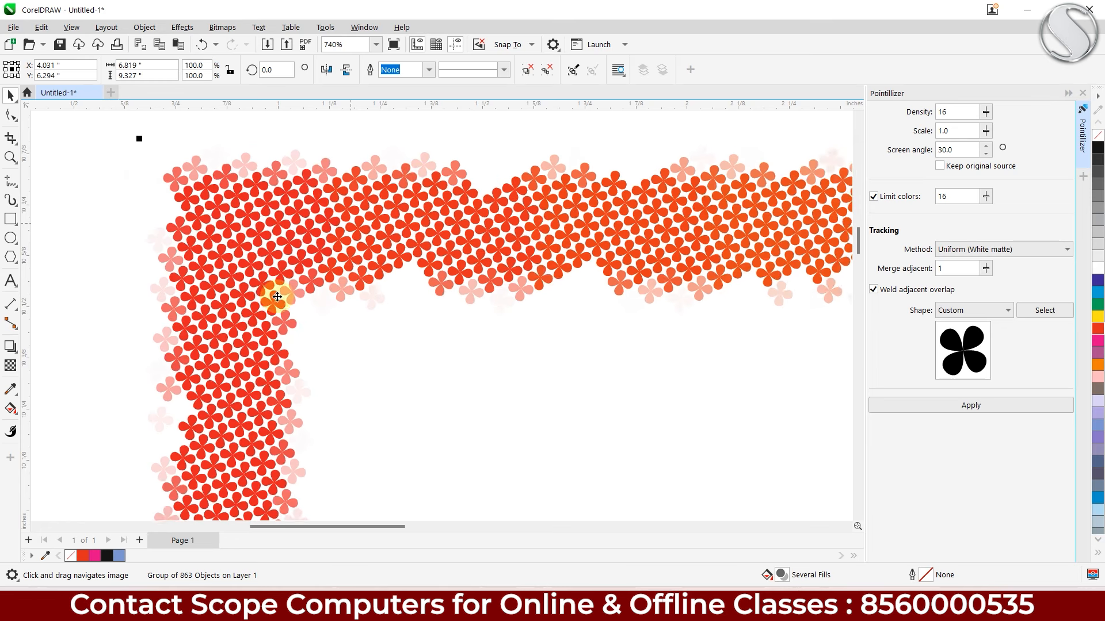
pyautogui.scroll(-5, 303, 347)
pyautogui.moveTo(316, 345); pyautogui.dragTo(198, 229)
pyautogui.moveTo(555, 489); pyautogui.dragTo(499, 347)
pyautogui.scroll(-1, 491, 405)
pyautogui.scroll(1, 499, 345)
pyautogui.scroll(5, 522, 360)
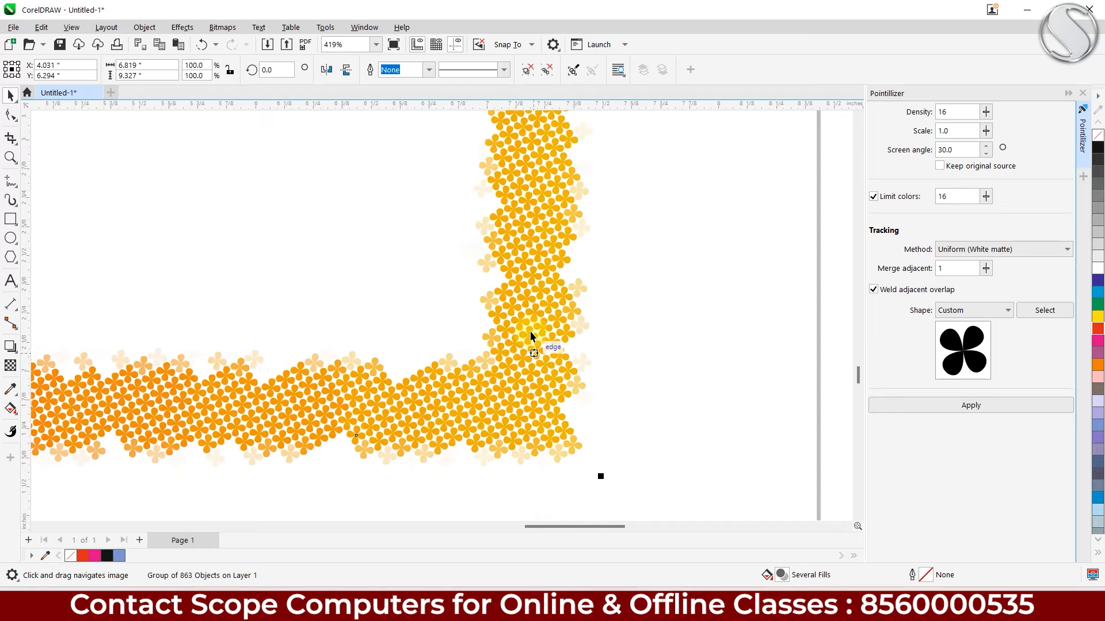
pyautogui.scroll(-7, 533, 331)
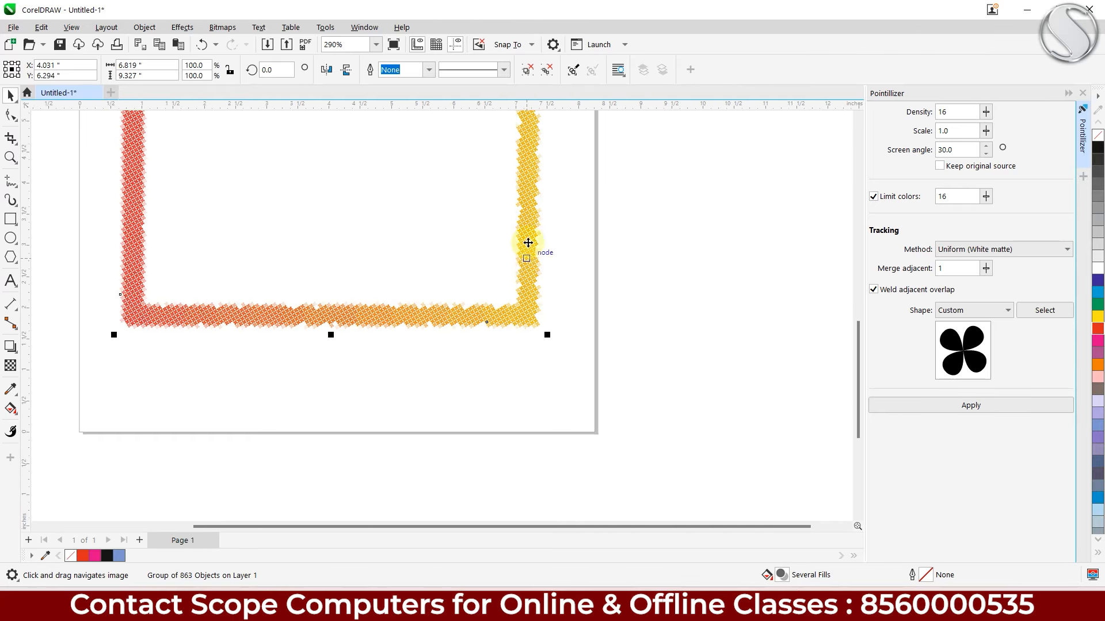
pyautogui.moveTo(567, 331); pyautogui.dragTo(569, 333)
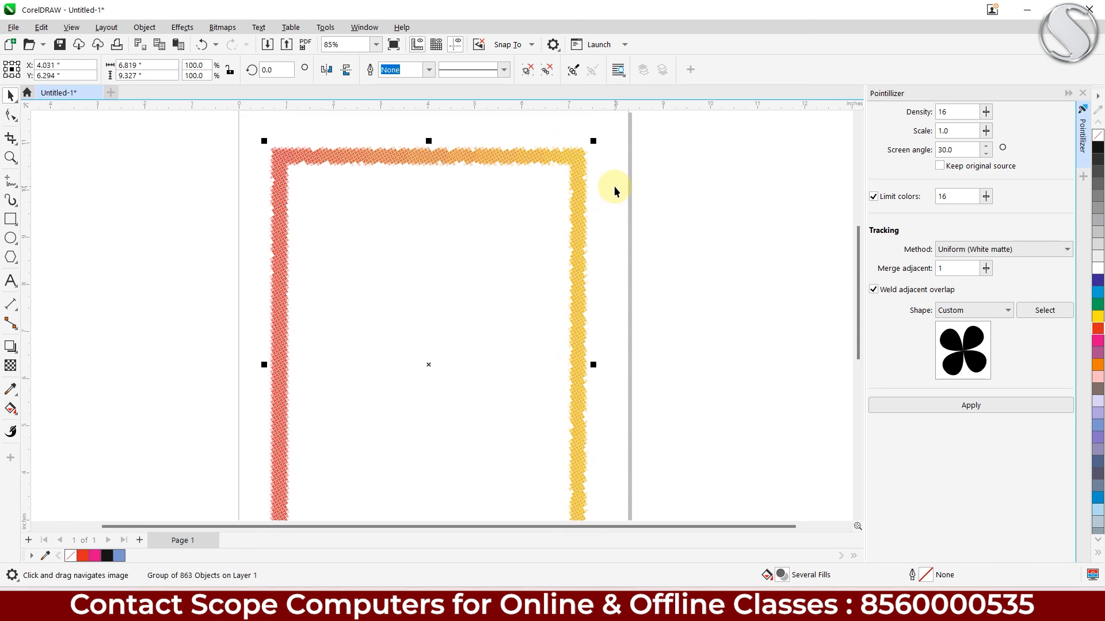
# - Delete the pointillized flower-tile frame from the page
pyautogui.press('Delete')
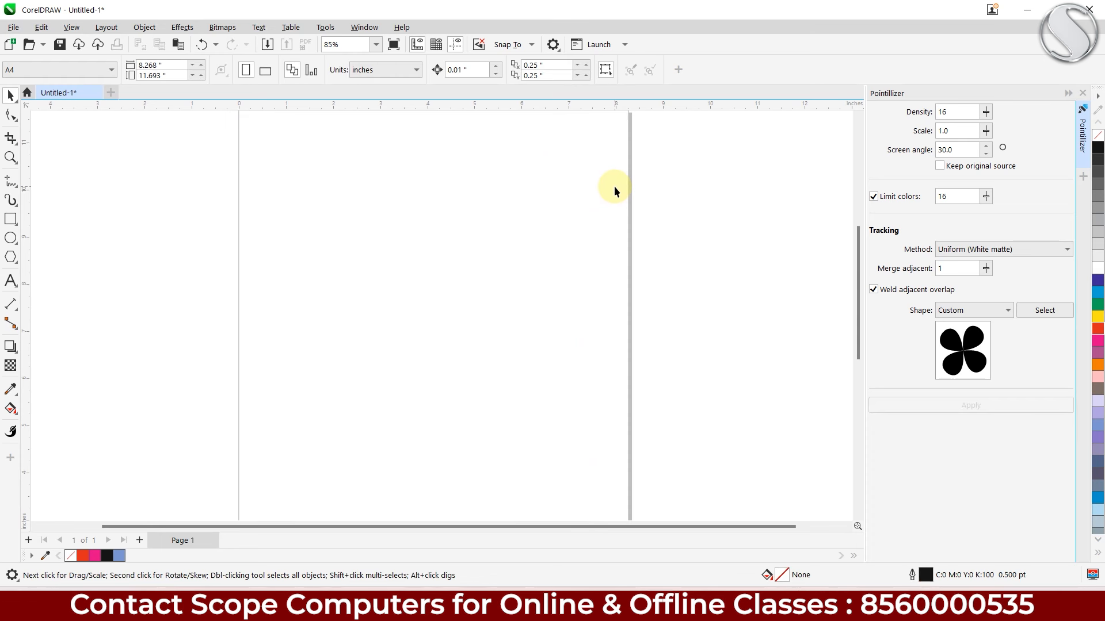
pyautogui.click(8, 220)
pyautogui.moveTo(266, 135); pyautogui.dragTo(561, 491)
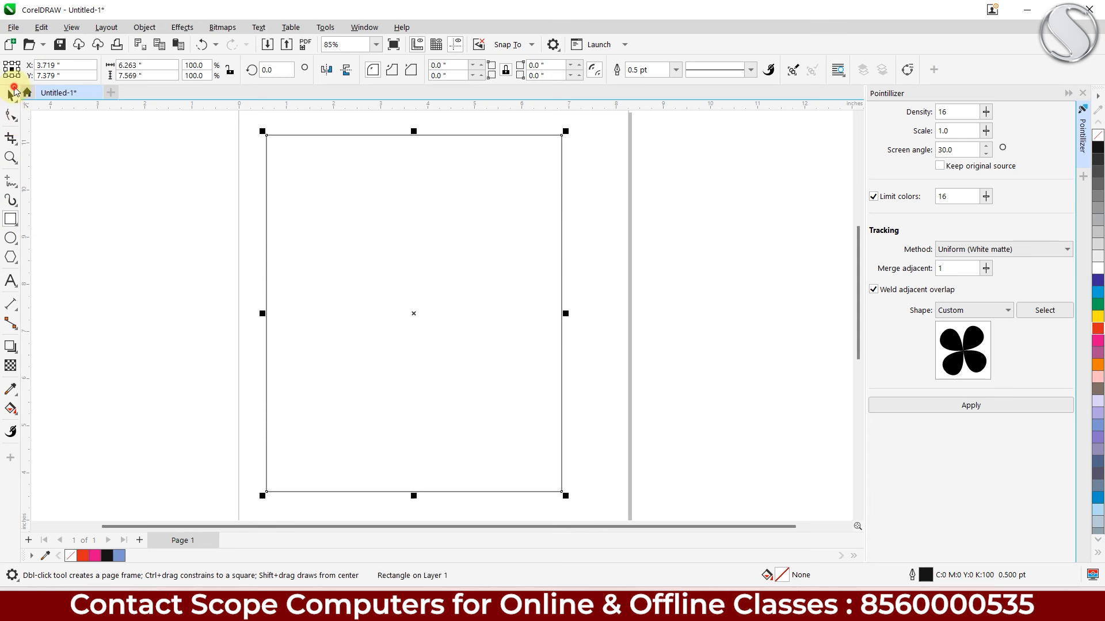
pyautogui.click(8, 99)
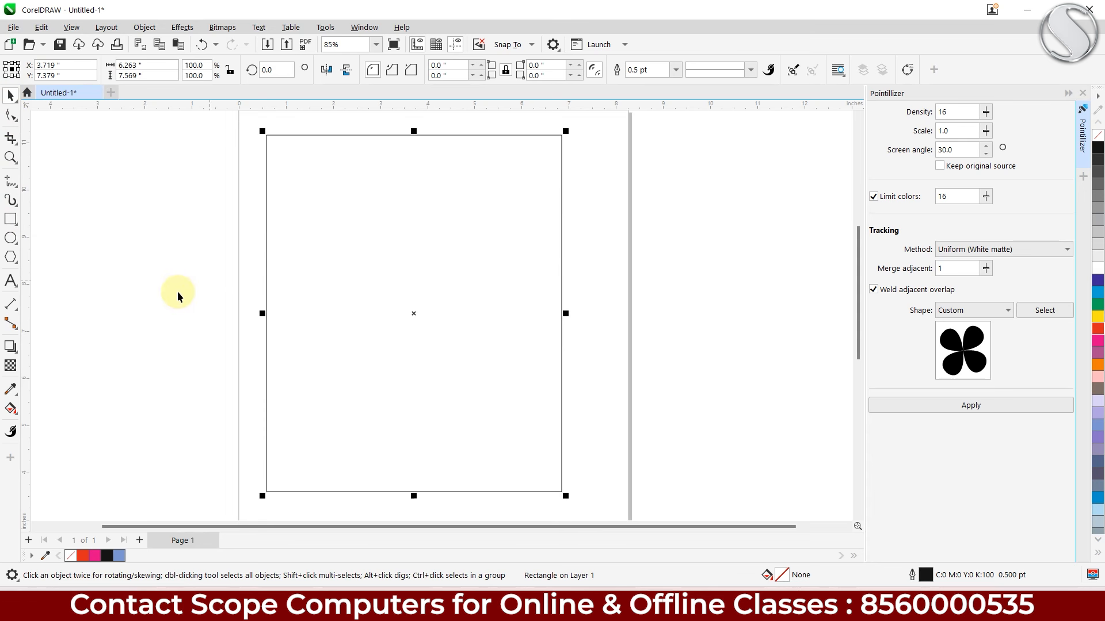
pyautogui.press('Delete')
# - Draw a six-sided polygon about 4.2 by 4.8 inches and move it to the middle of the page
pyautogui.click(9, 256)
pyautogui.moveTo(345, 246); pyautogui.dragTo(452, 362)
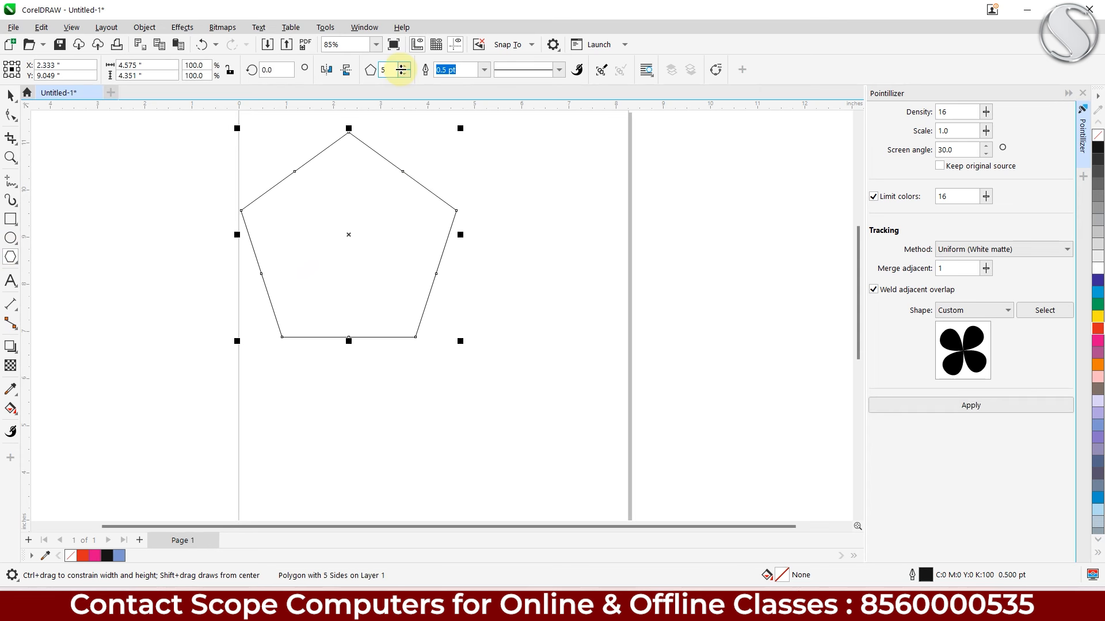
pyautogui.click(405, 66)
pyautogui.click(5, 98)
pyautogui.moveTo(289, 209); pyautogui.dragTo(377, 262)
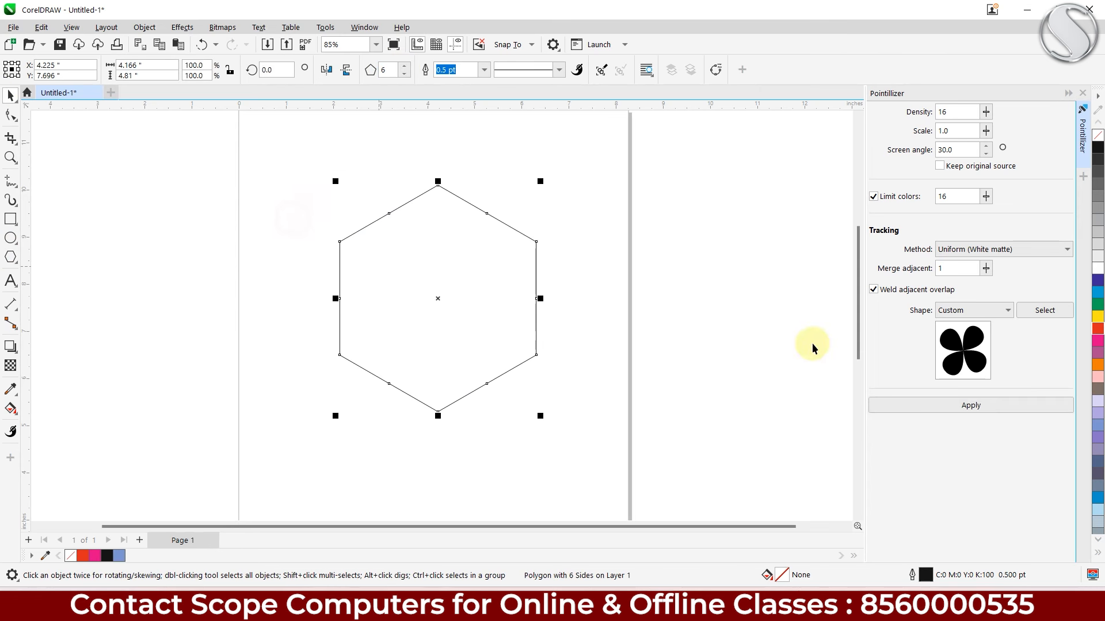
# - Fill the hexagon with green, remove its outline and shift it slightly on the page
pyautogui.click(1097, 306)
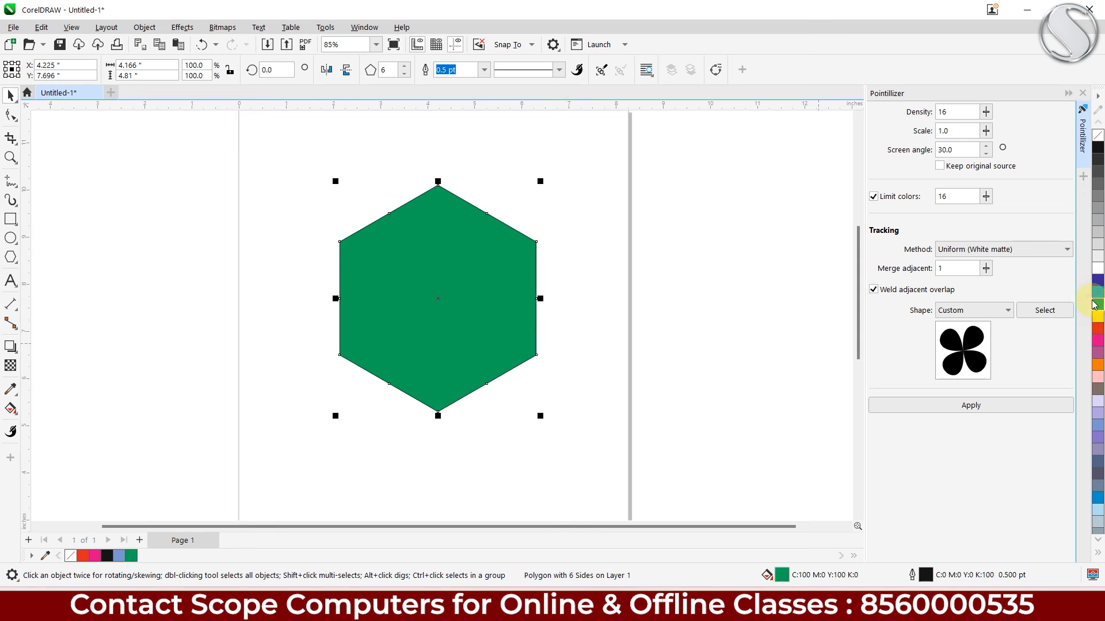
pyautogui.rightClick(1098, 134)
pyautogui.moveTo(430, 286); pyautogui.dragTo(412, 281)
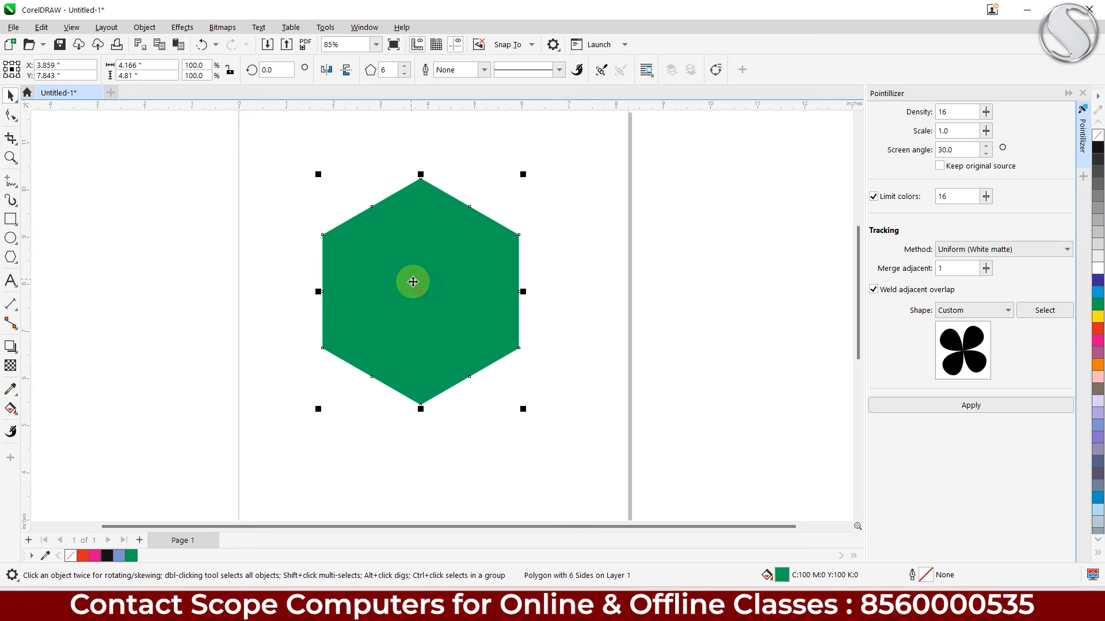
# - Apply the Pointillizer effect to the green hexagon with the Custom four-petal tile shape and inspect the tiles
pyautogui.scroll(1, 427, 189)
pyautogui.scroll(1, 426, 189)
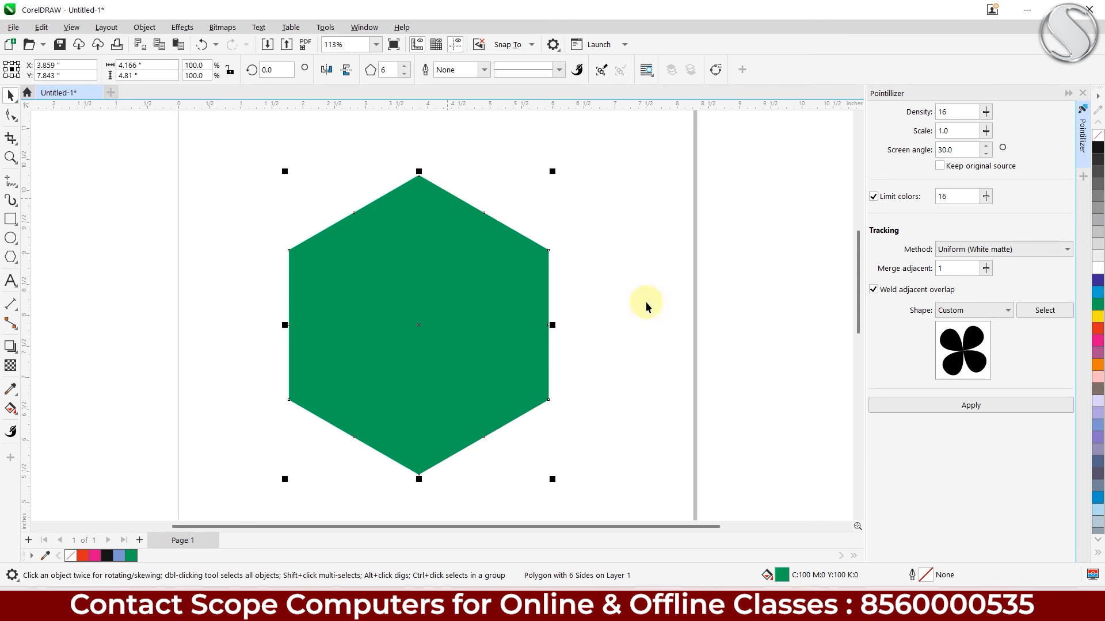
pyautogui.click(962, 405)
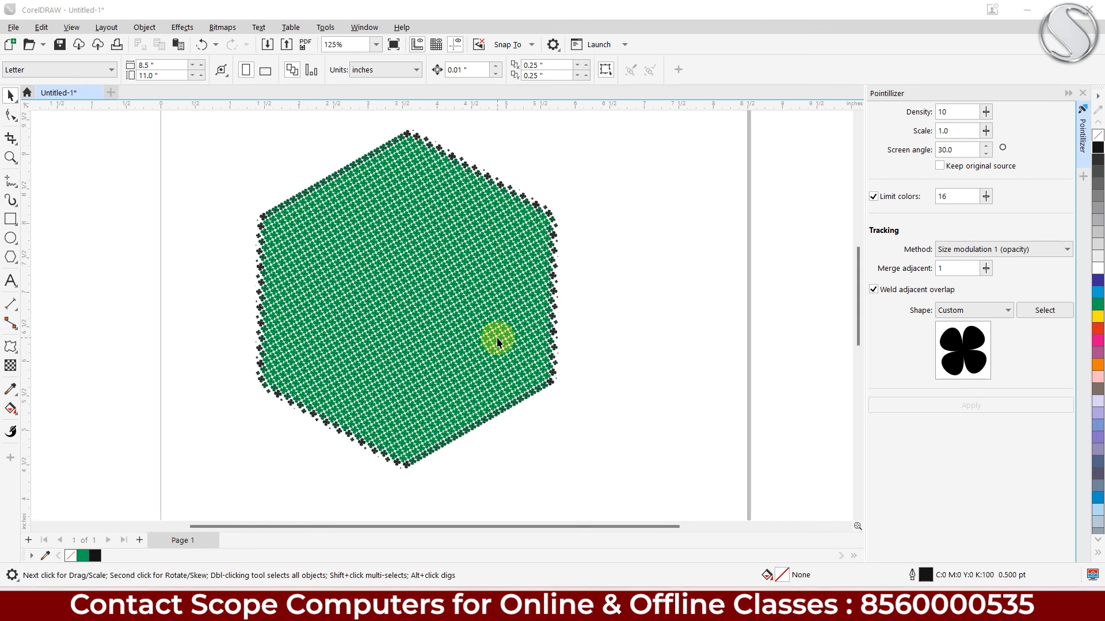
pyautogui.click(414, 252)
pyautogui.scroll(1, 420, 201)
pyautogui.scroll(7, 420, 201)
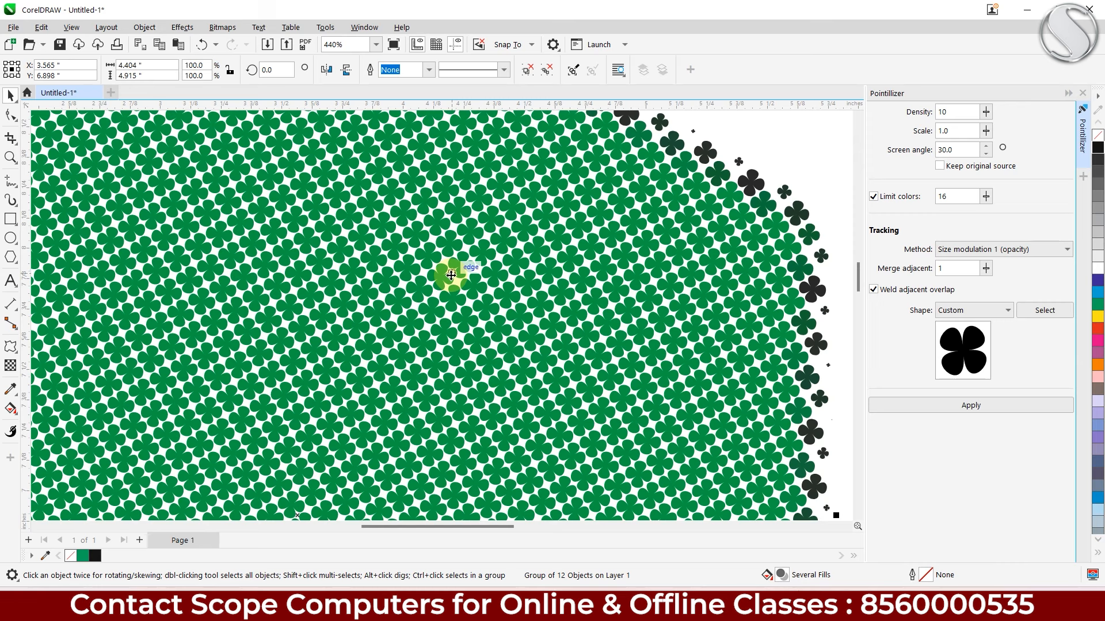
pyautogui.scroll(-6, 451, 275)
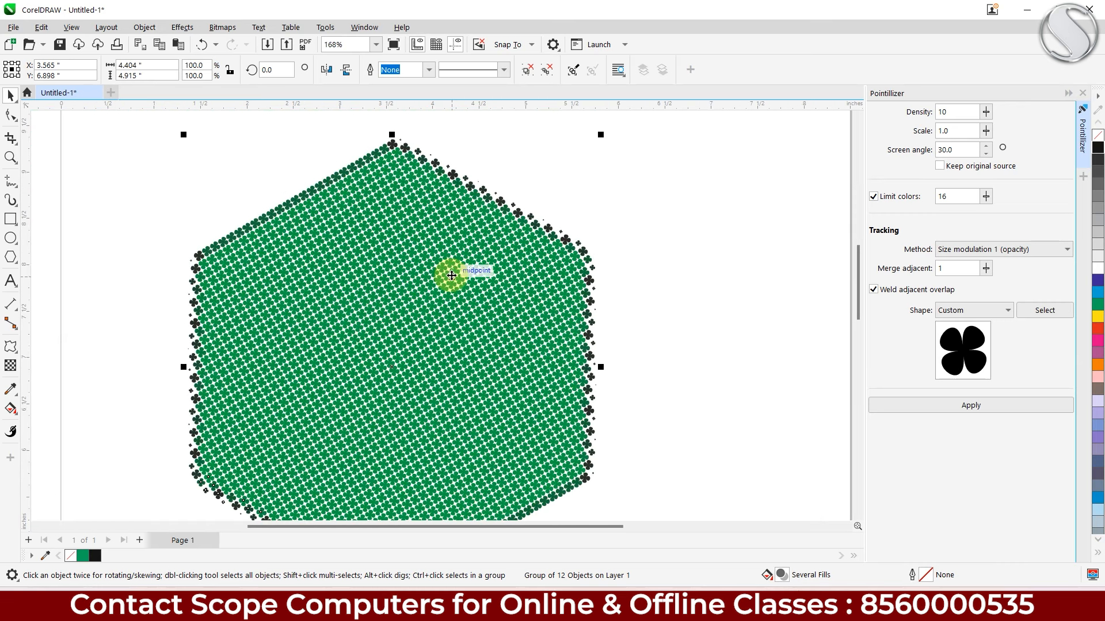
pyautogui.scroll(-2, 451, 276)
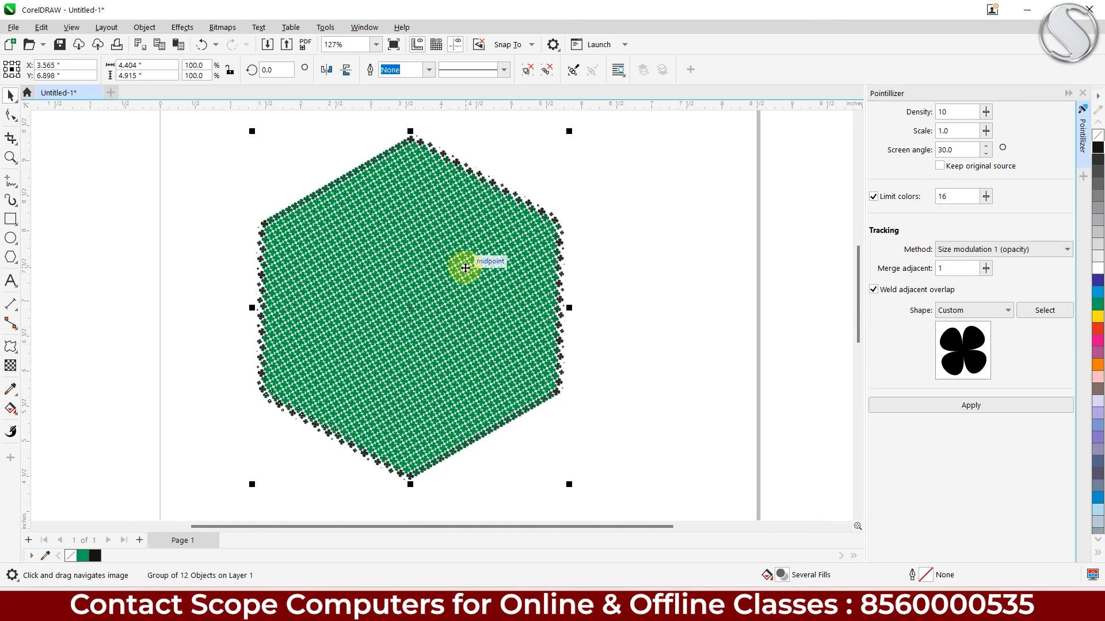
# - Delete the pointillized hexagon and import the photo Umad Bhawan 25.JPG onto the page at about 6.8 by 5.1 inches
pyautogui.press('Delete')
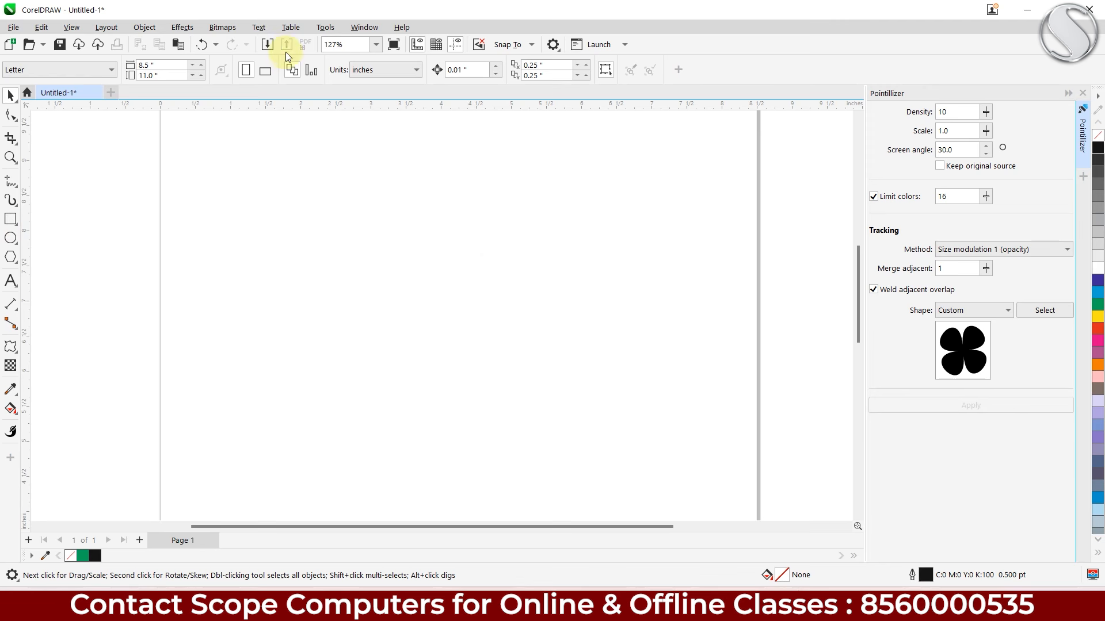
pyautogui.click(267, 45)
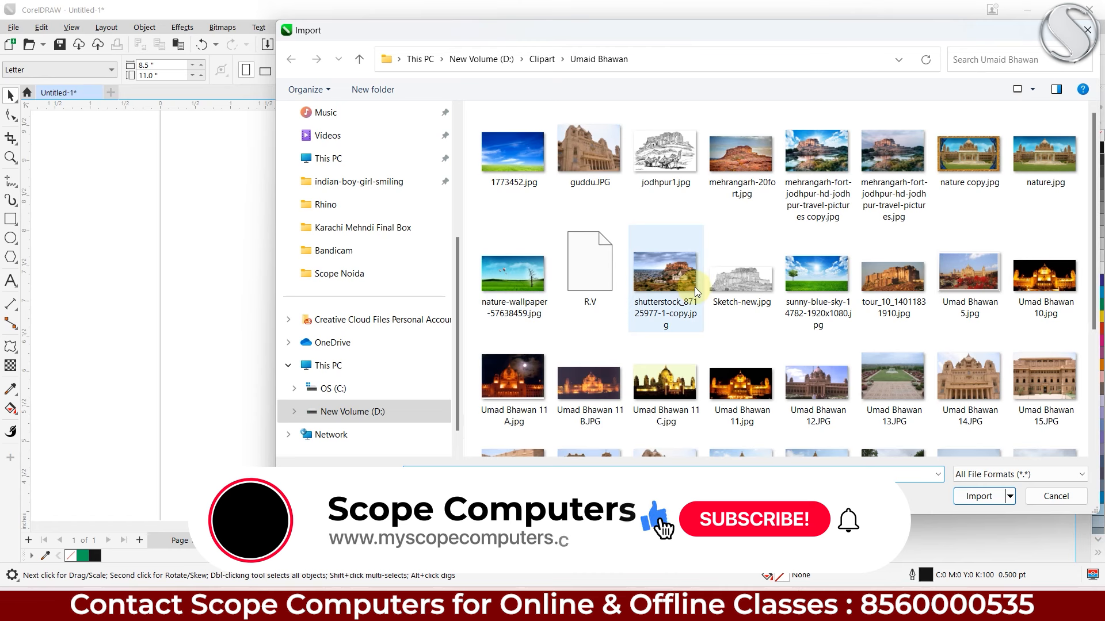
pyautogui.scroll(-3, 697, 292)
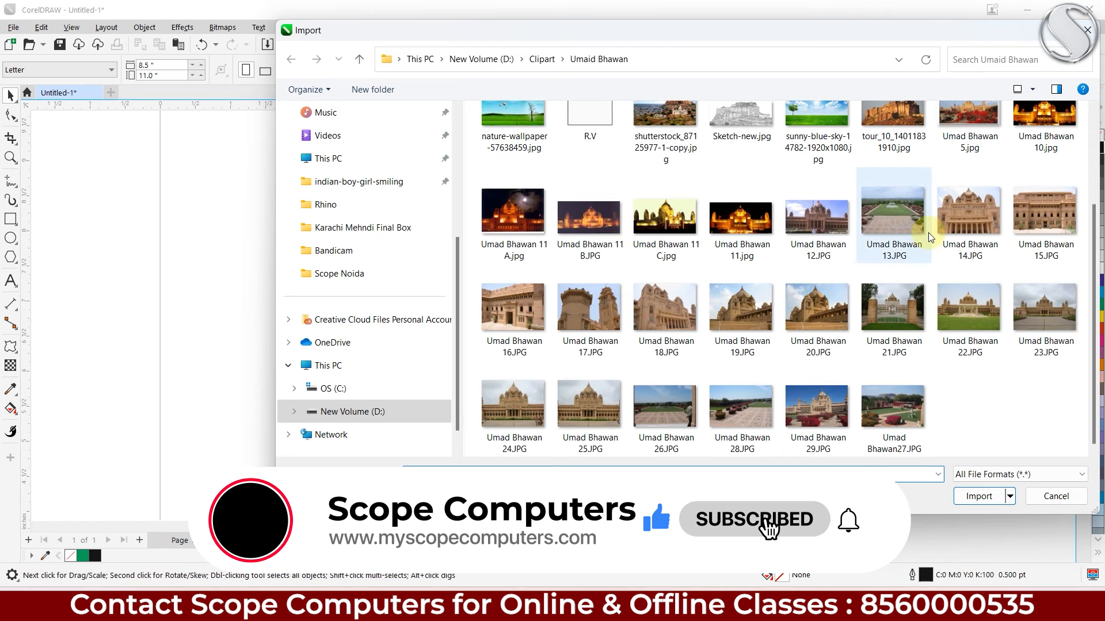
pyautogui.scroll(3, 927, 237)
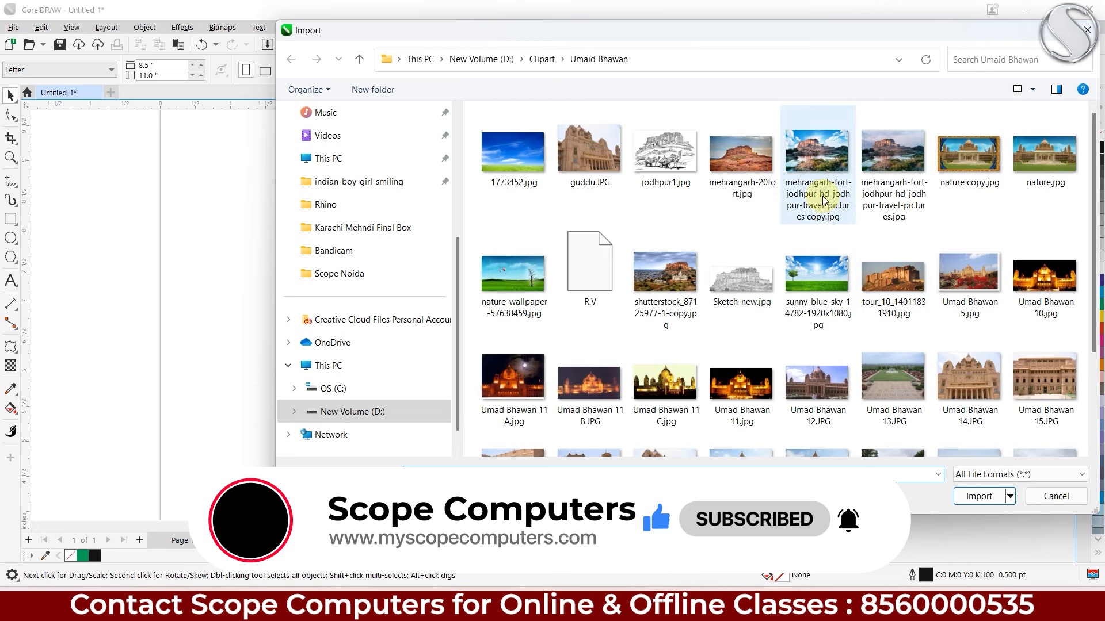
pyautogui.scroll(-3, 909, 281)
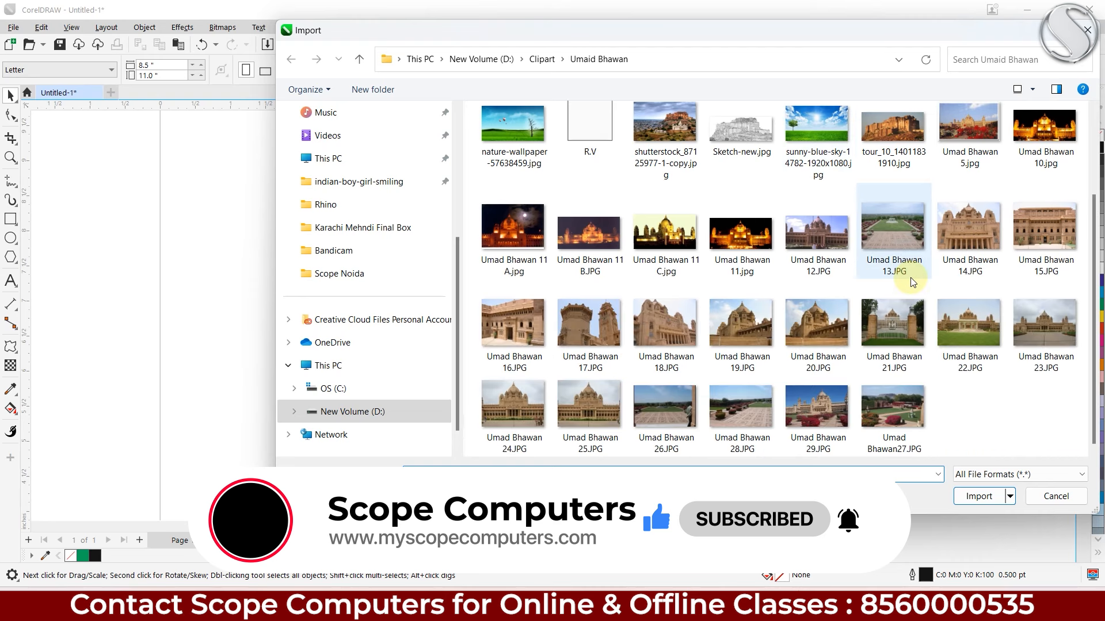
pyautogui.doubleClick(588, 407)
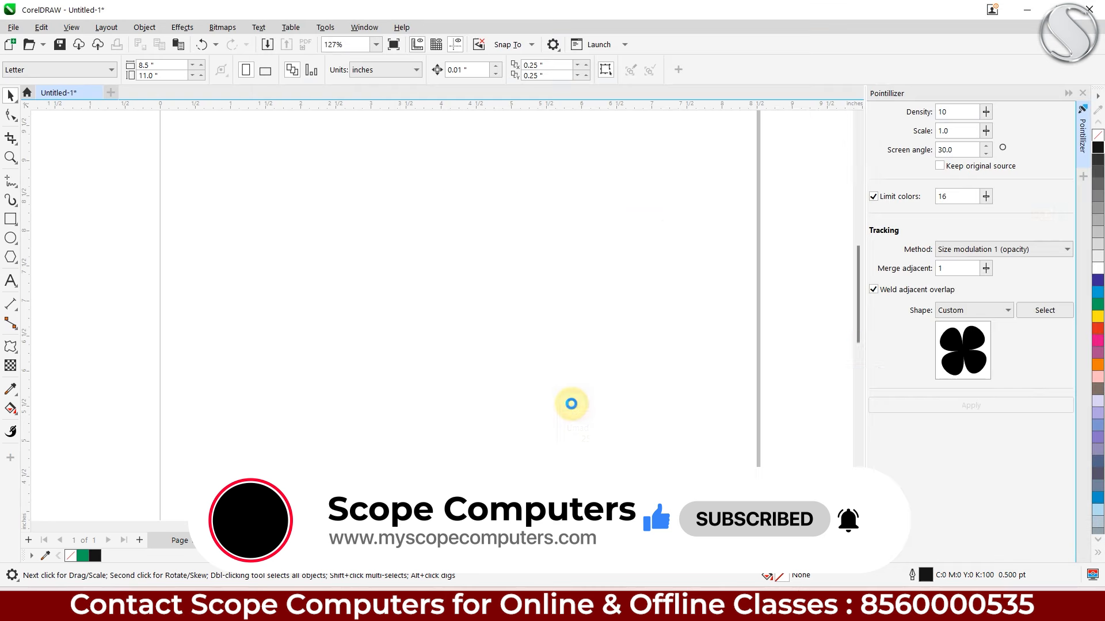
pyautogui.moveTo(198, 135); pyautogui.dragTo(755, 494)
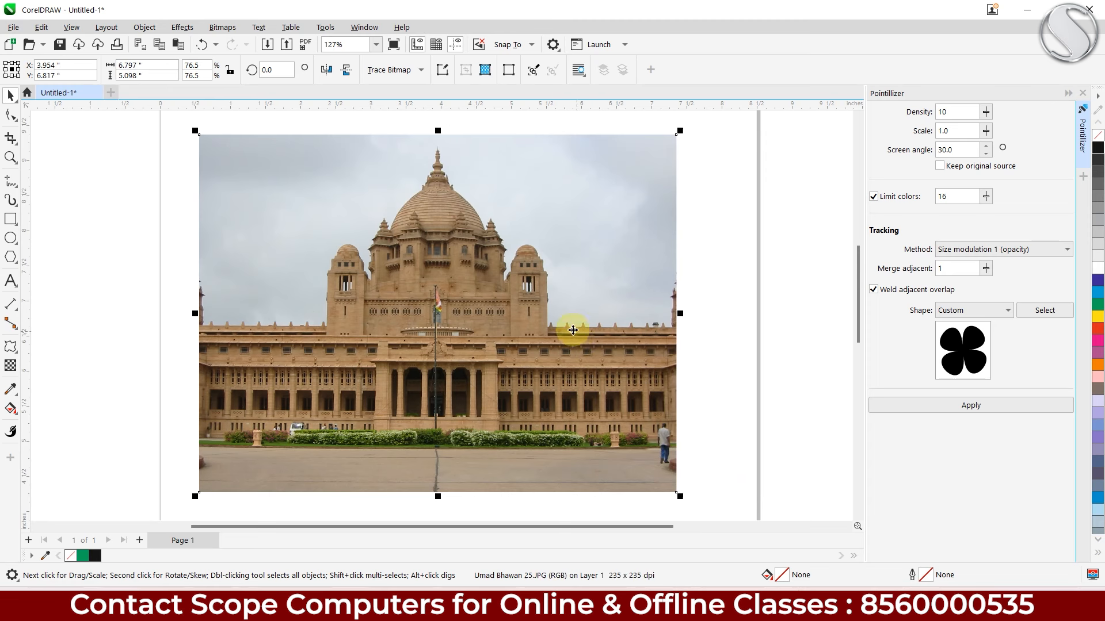
# - Set the Pointillizer tile shape to Circle for the palace photo and keep the photo selected
pyautogui.click(970, 317)
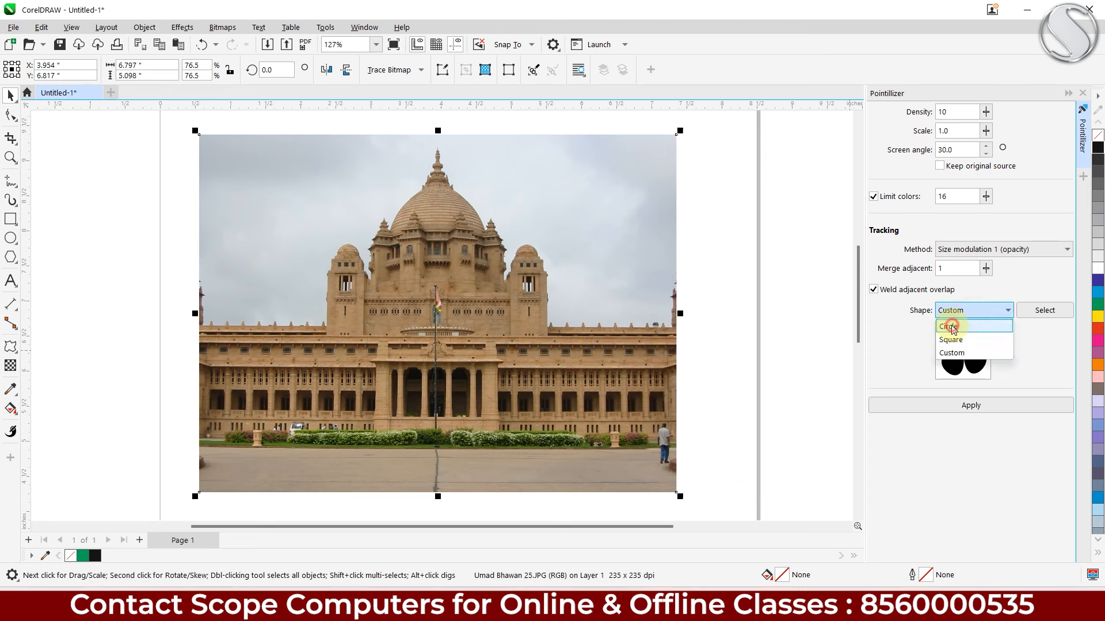
pyautogui.click(950, 322)
pyautogui.doubleClick(958, 196)
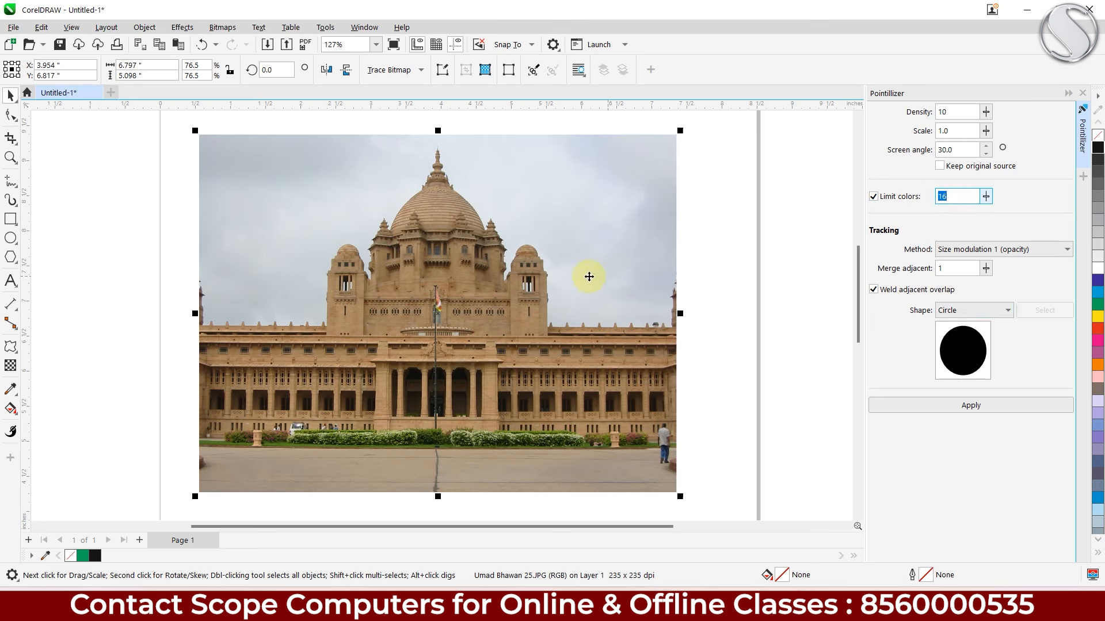
pyautogui.click(378, 183)
pyautogui.click(552, 317)
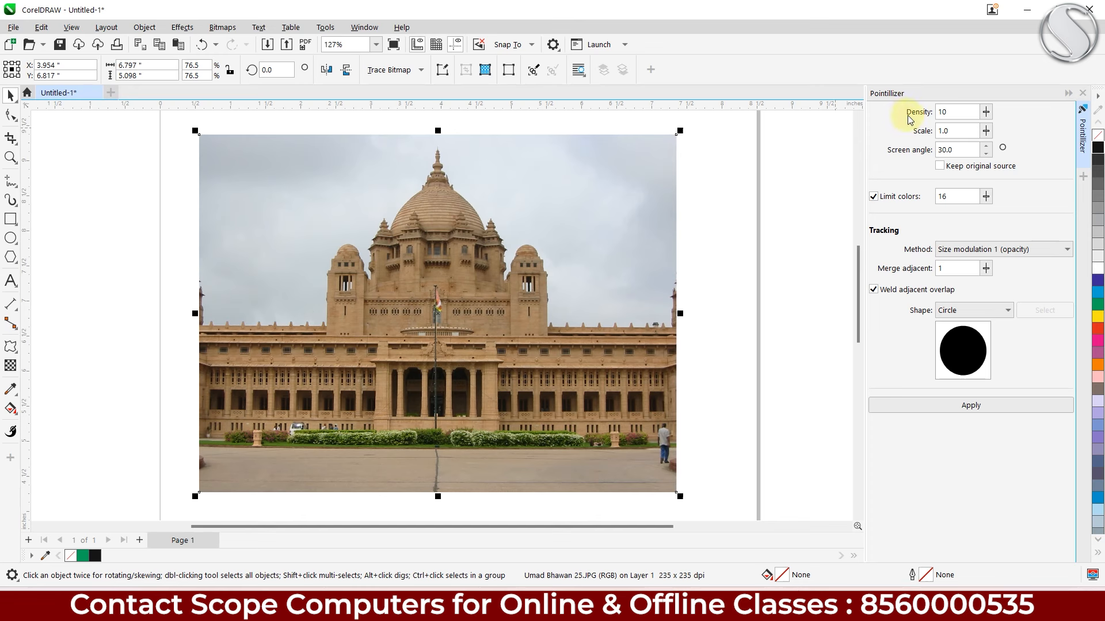
# - Apply the Pointillizer effect to the palace photo with density 12 and scale 0.5, and inspect the dots up close
pyautogui.moveTo(955, 111); pyautogui.dragTo(923, 121)
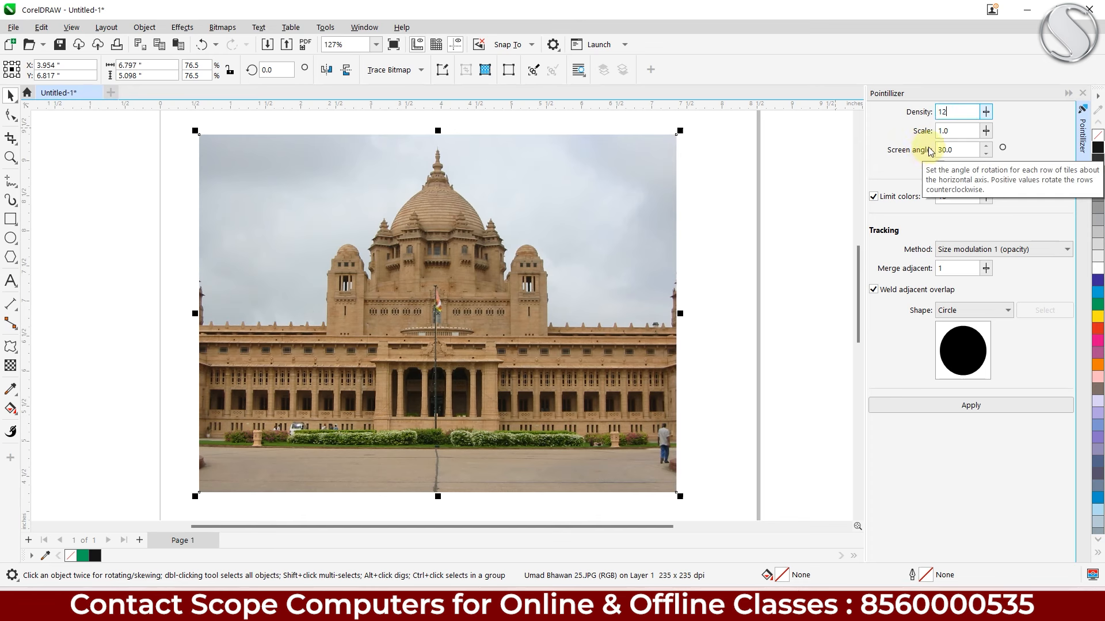
pyautogui.click(947, 115)
pyautogui.moveTo(957, 129); pyautogui.dragTo(942, 140)
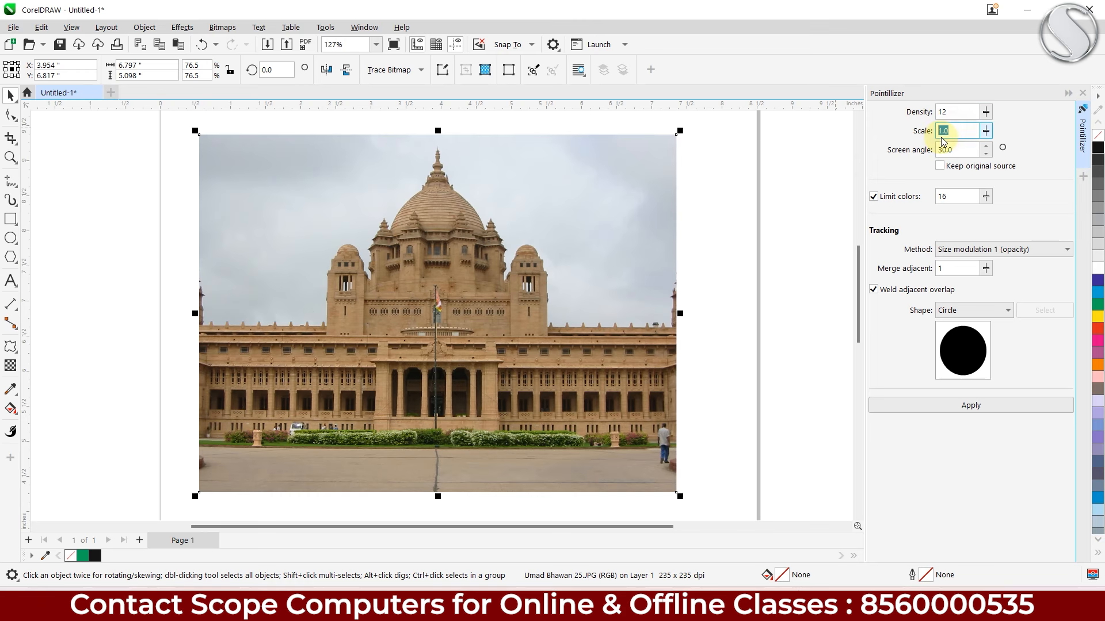
pyautogui.write('0.5')
pyautogui.press('Return')
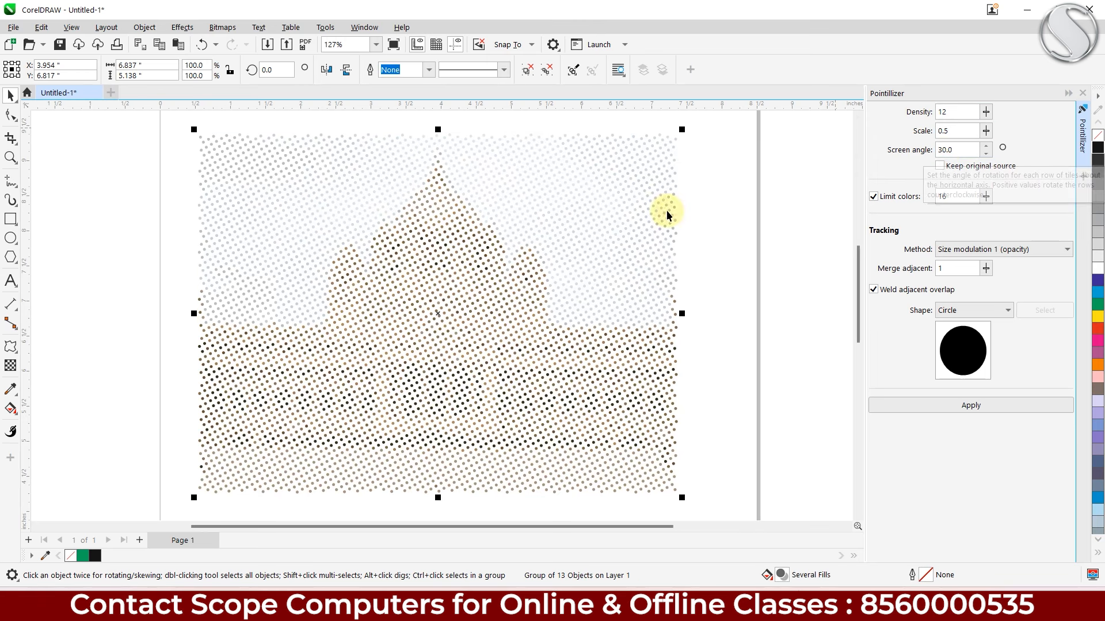
pyautogui.scroll(5, 493, 288)
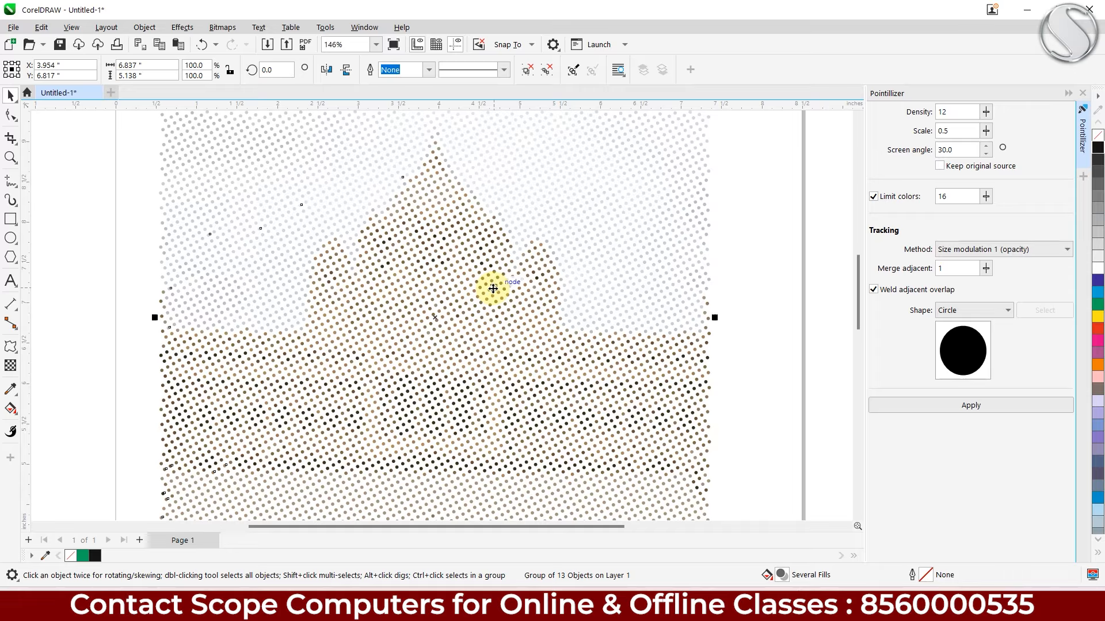
pyautogui.scroll(3, 493, 288)
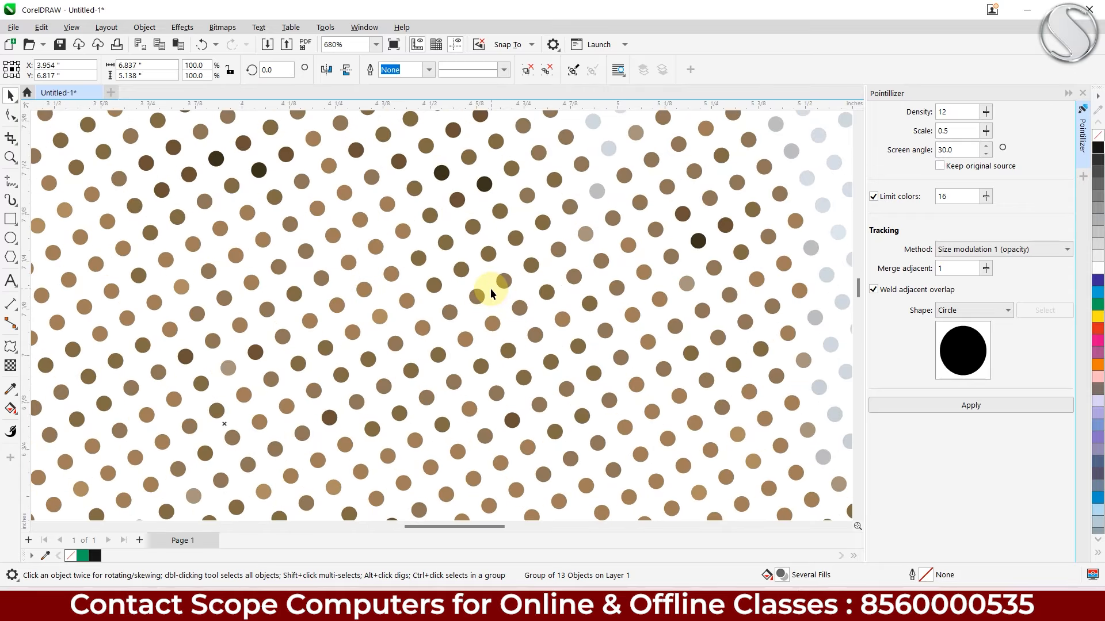
pyautogui.scroll(-8, 491, 290)
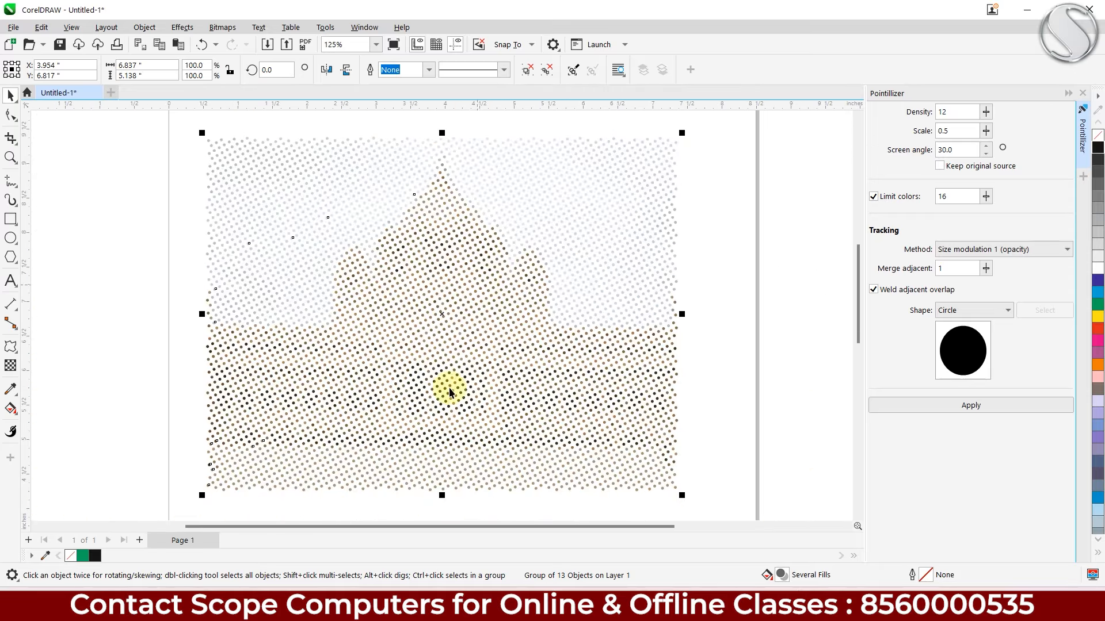
pyautogui.scroll(3, 455, 403)
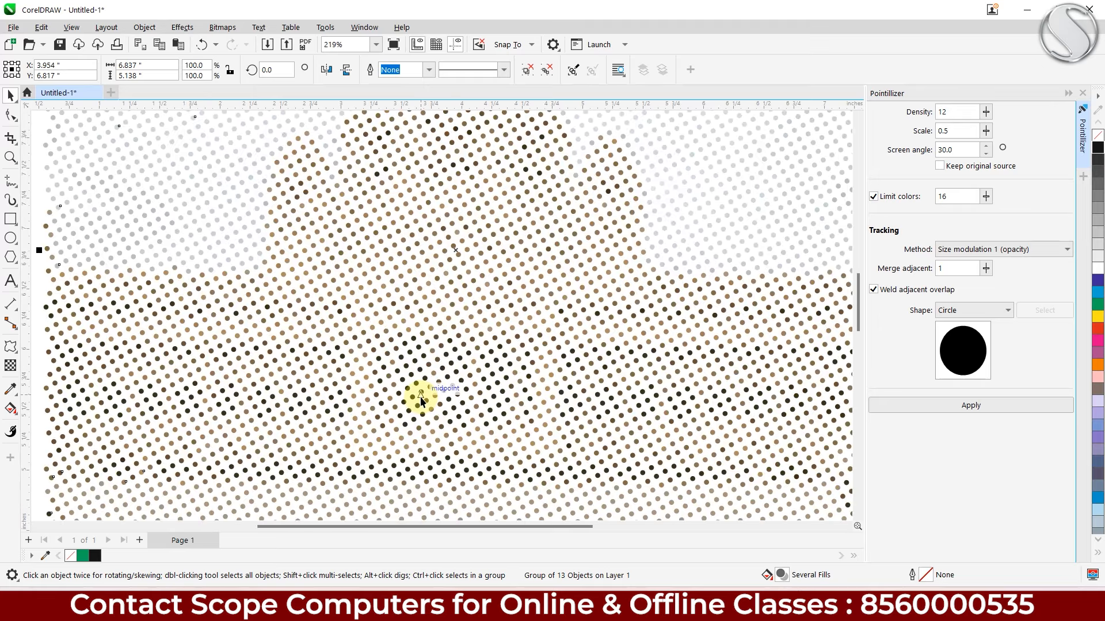
# - Undo the Pointillizer effect on the palace photo and delete the photo from the page
pyautogui.scroll(-2, 424, 396)
pyautogui.hotkey('ctrl', 'z')
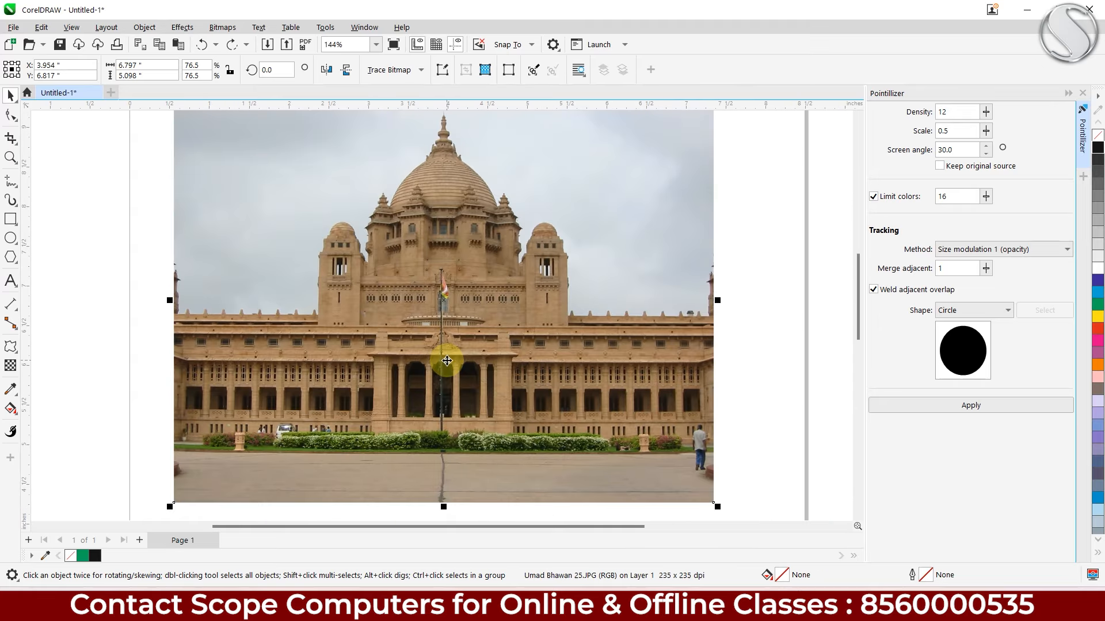
pyautogui.press('Delete')
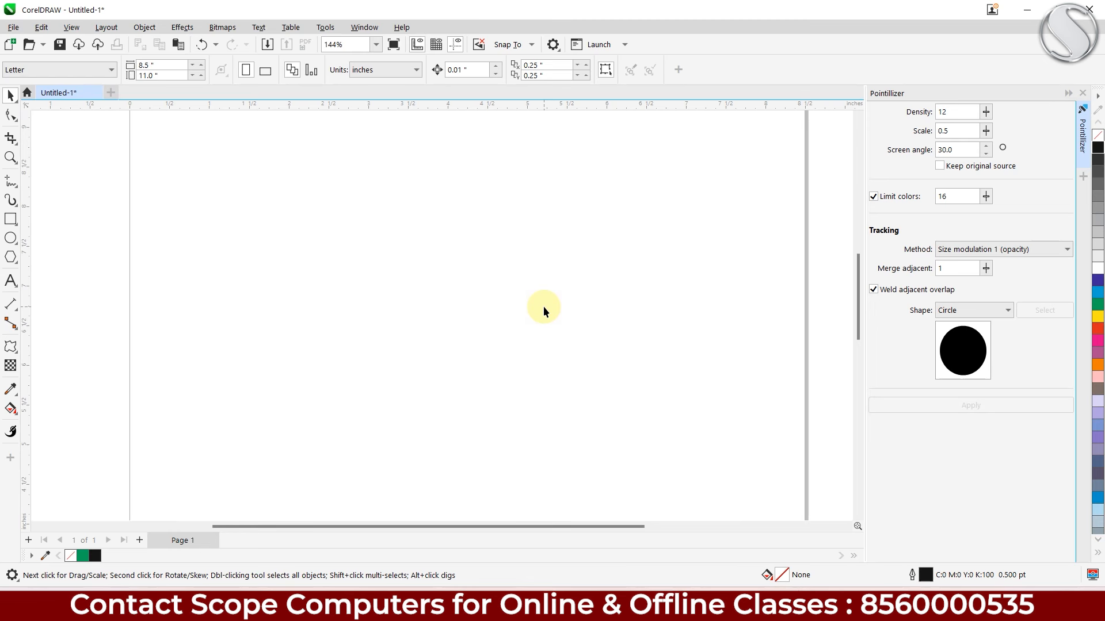
# - Start importing another image and browse the Clipart folders to open the wallpaper 2 folder
pyautogui.hotkey('ctrl', 'i')
pyautogui.click(514, 264)
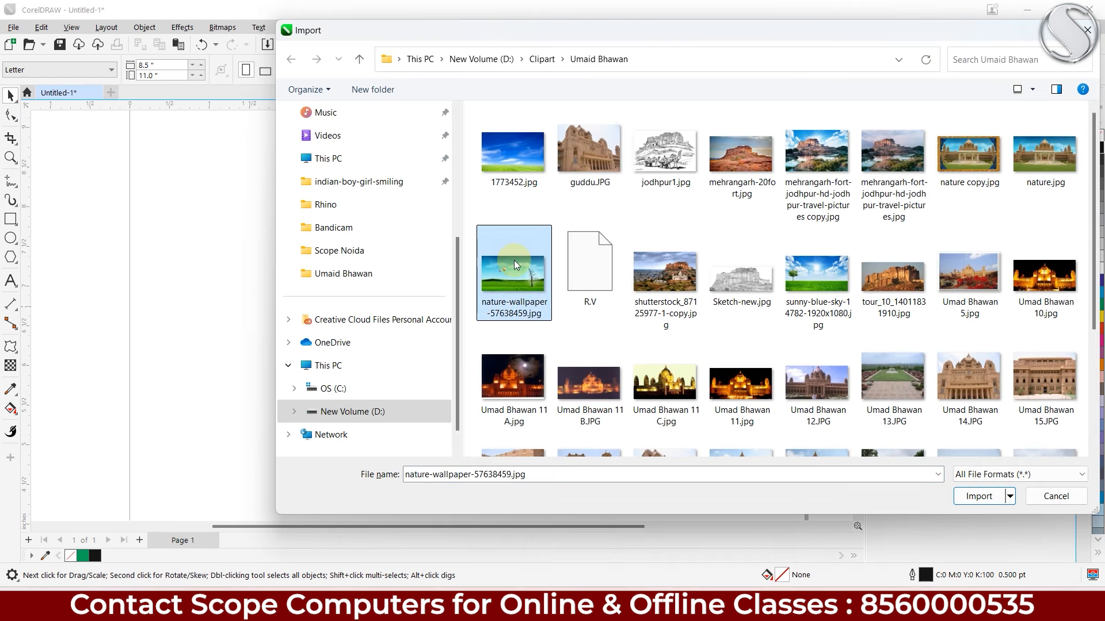
pyautogui.hotkey('alt', 'Up')
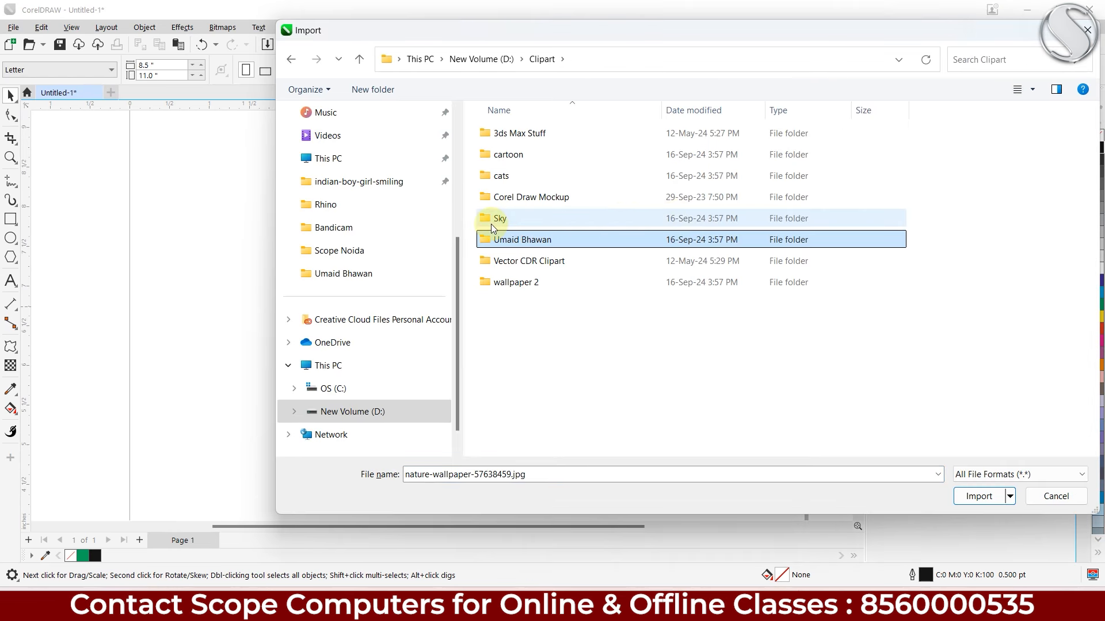
pyautogui.doubleClick(495, 222)
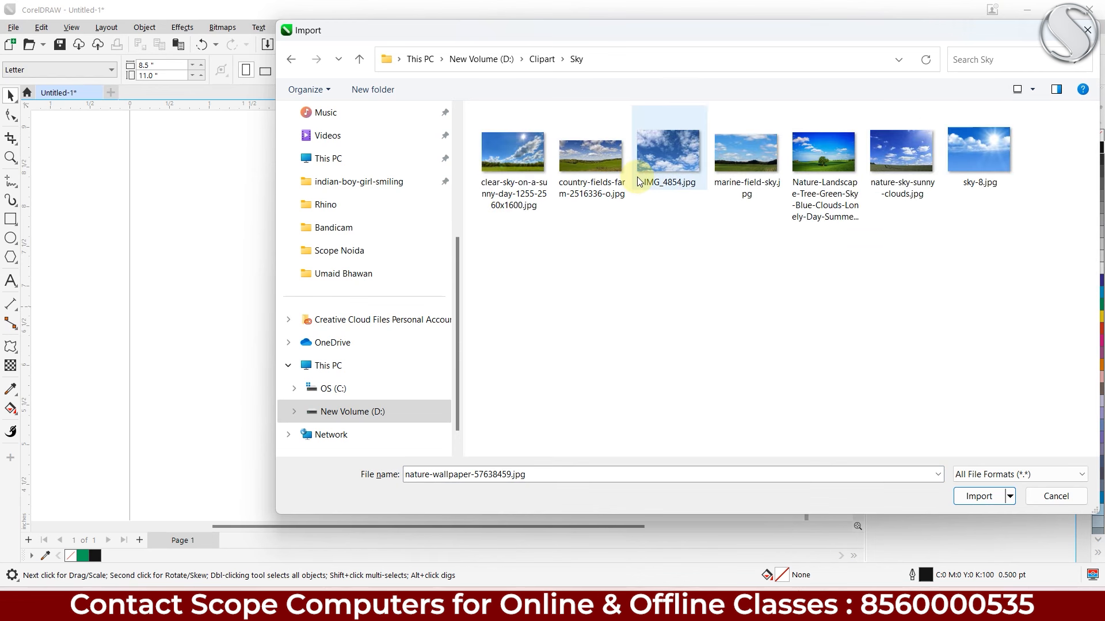
pyautogui.hotkey('alt', 'Up')
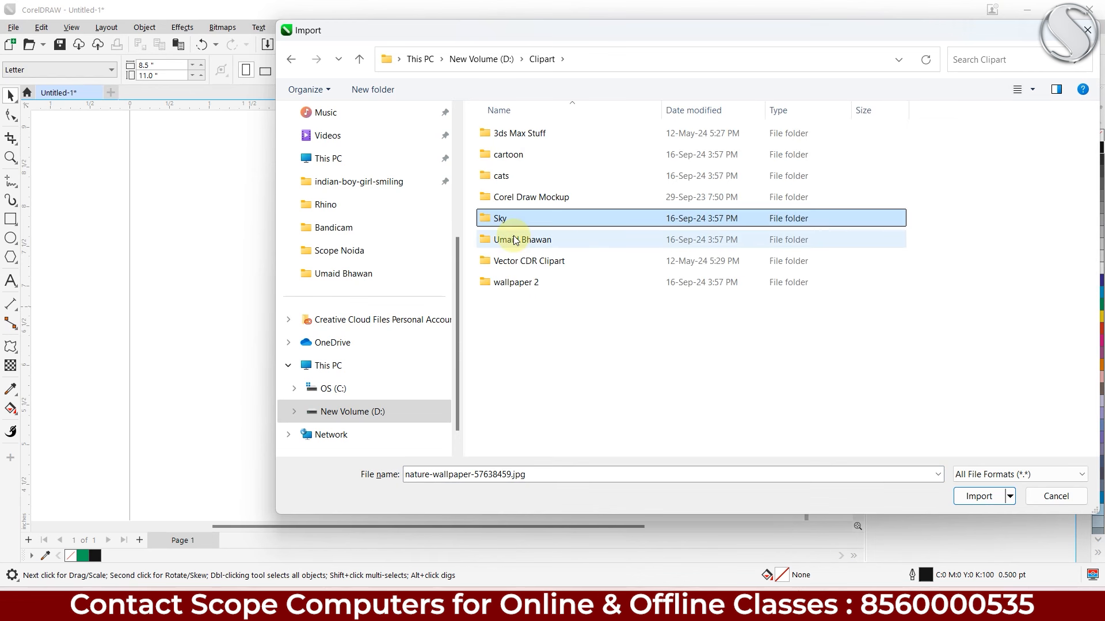
pyautogui.doubleClick(498, 283)
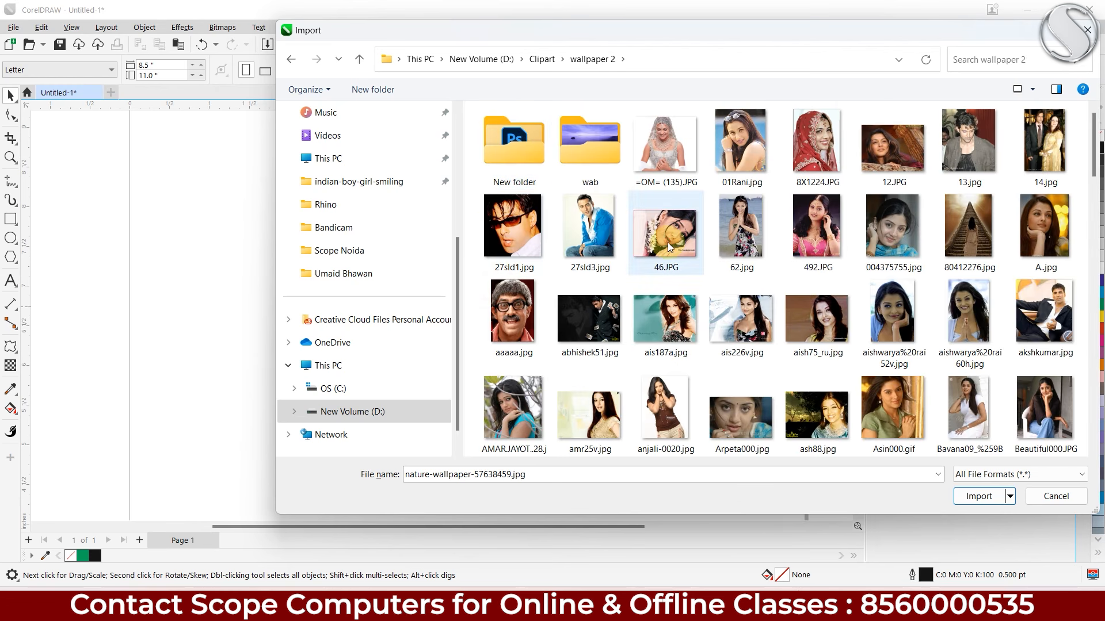
# - Import Copy of hrithik111.jpg from the wallpaper 2 folder and place it on the page at about 6.7 by 5.1 inches
pyautogui.scroll(-5, 671, 242)
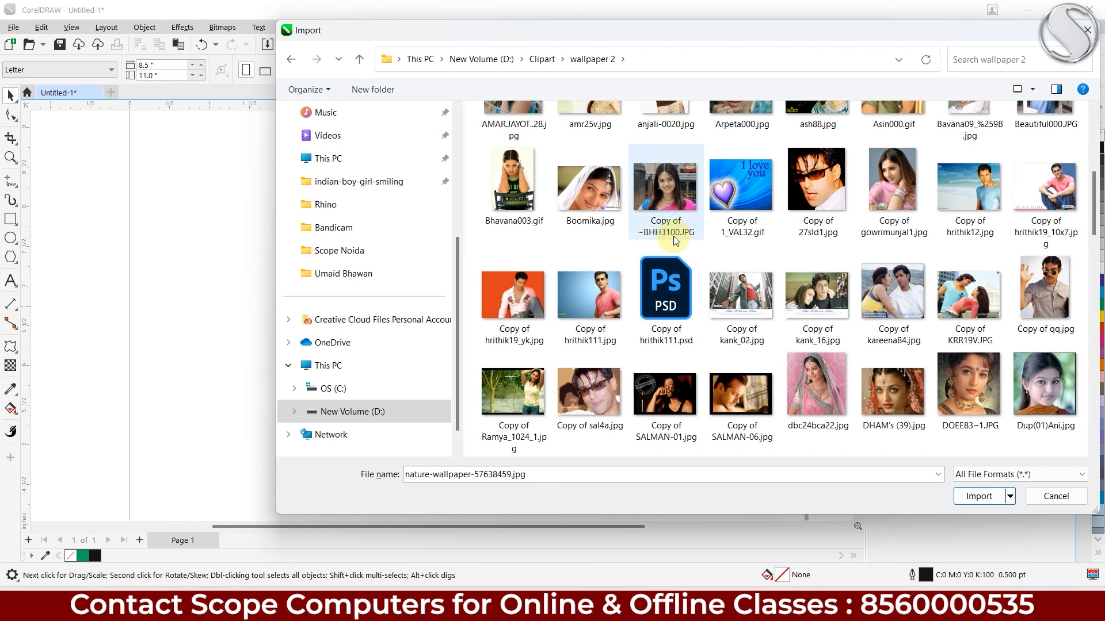
pyautogui.scroll(-3, 673, 236)
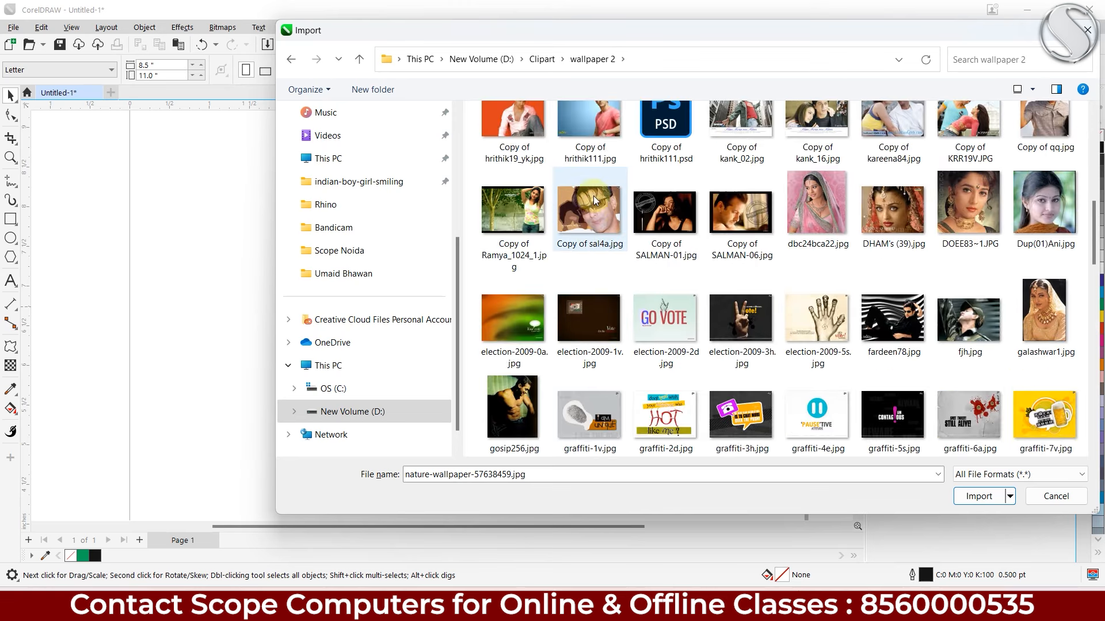
pyautogui.scroll(1, 592, 206)
pyautogui.click(592, 149)
pyautogui.doubleClick(592, 149)
pyautogui.moveTo(134, 127); pyautogui.dragTo(806, 516)
pyautogui.moveTo(502, 325); pyautogui.dragTo(571, 320)
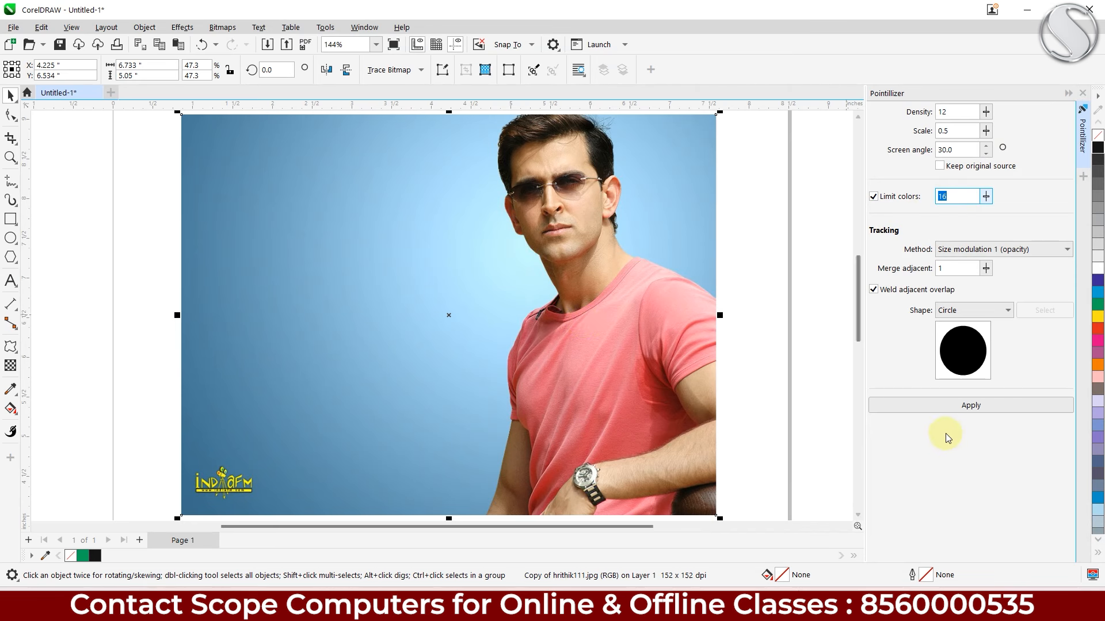
# - Try the Pointillizer effect on the portrait photo with circle tiles, density 12 and scale 0.5, and undo it
pyautogui.click(961, 406)
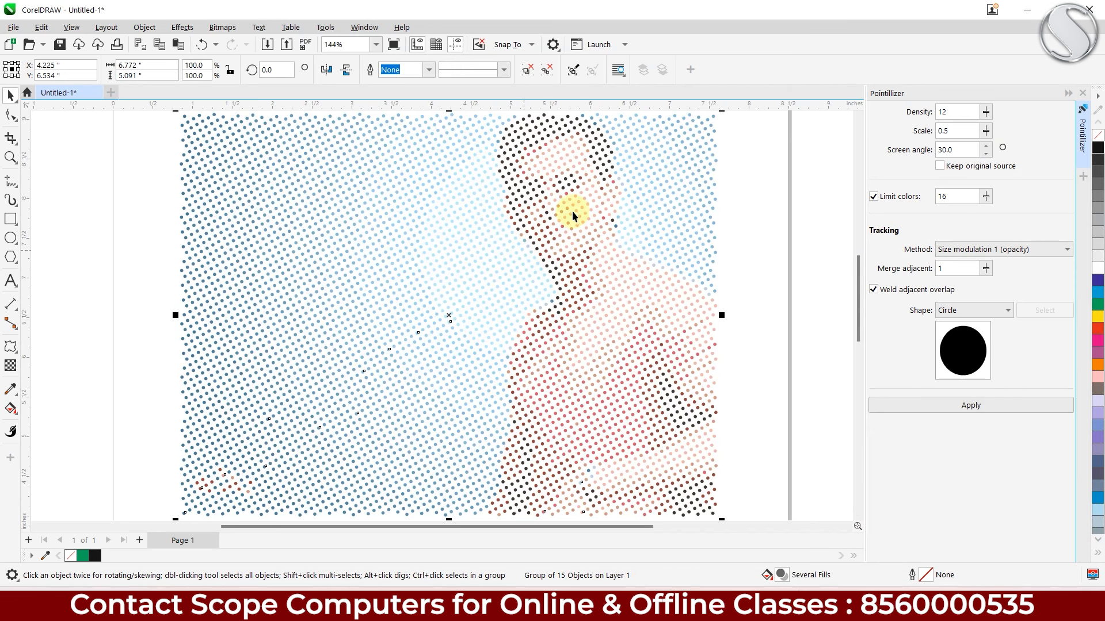
pyautogui.scroll(1, 571, 212)
pyautogui.hotkey('ctrl', 'z')
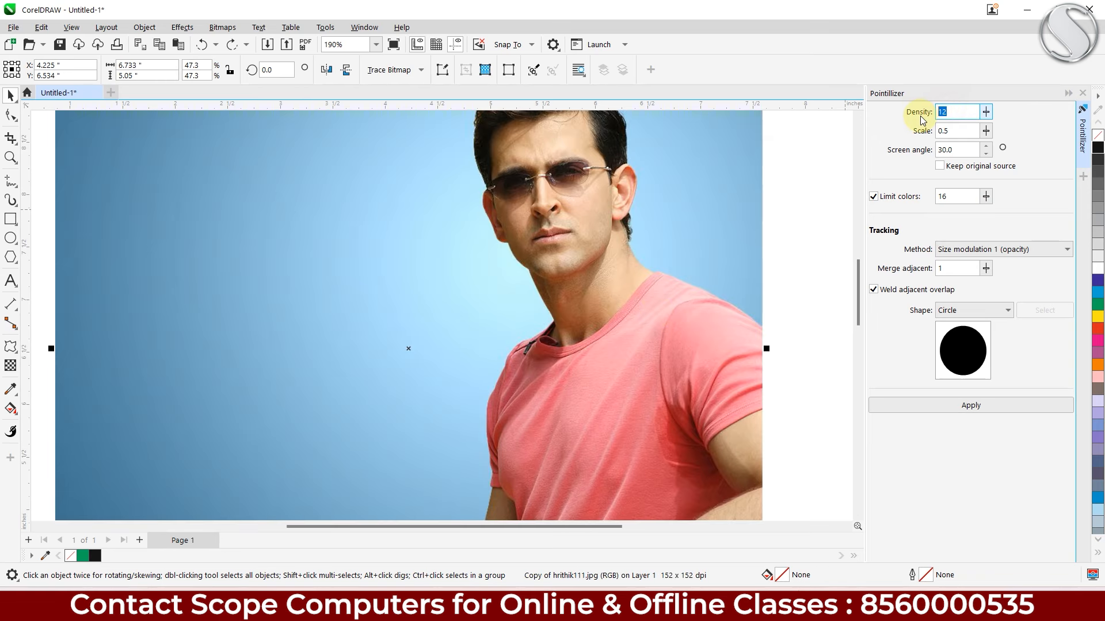
# - Try the Pointillizer effect on the portrait photo with density 8 and scale 0.5, and undo it
pyautogui.write('8')
pyautogui.click(944, 406)
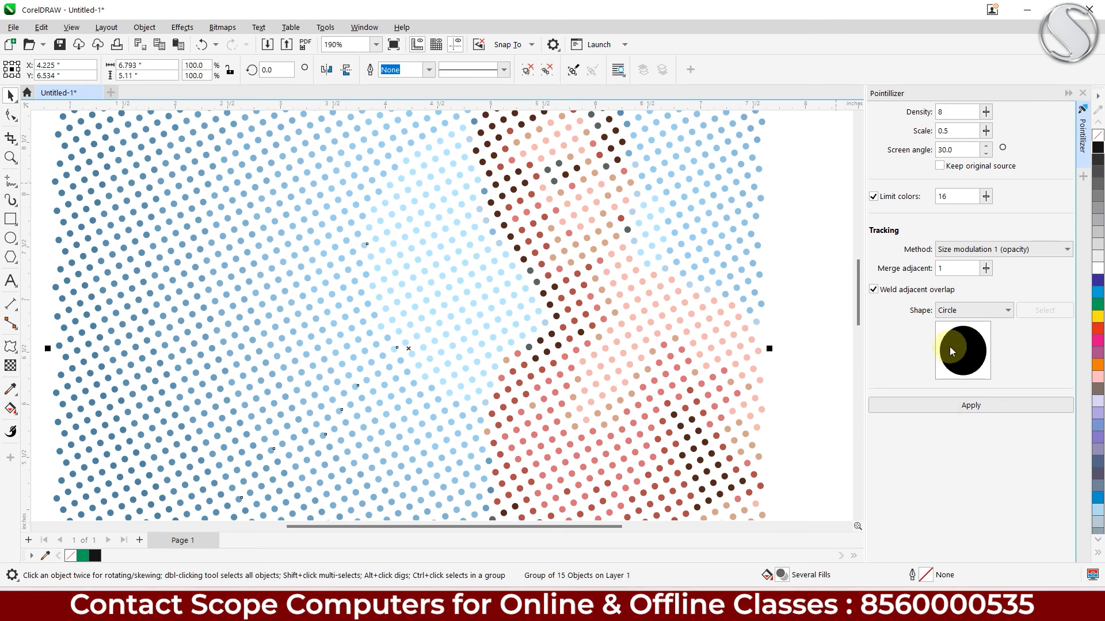
pyautogui.hotkey('ctrl', 'z')
# - Try the Pointillizer effect with scale 2 and density 5, inspect the merged tiles, and undo it
pyautogui.doubleClick(942, 131)
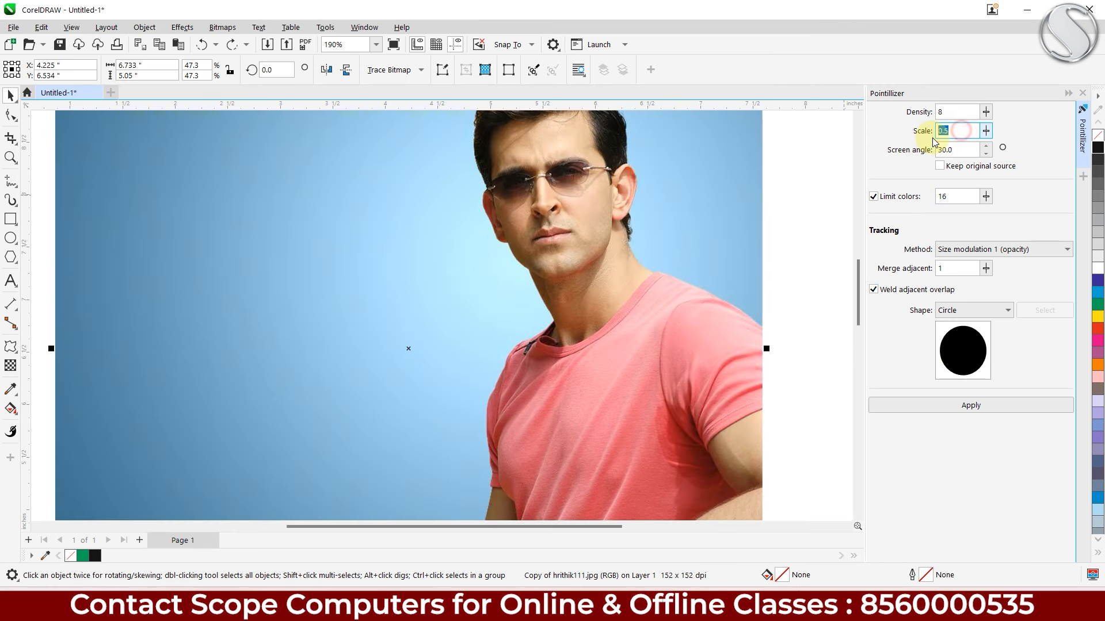
pyautogui.write('2')
pyautogui.click(955, 111)
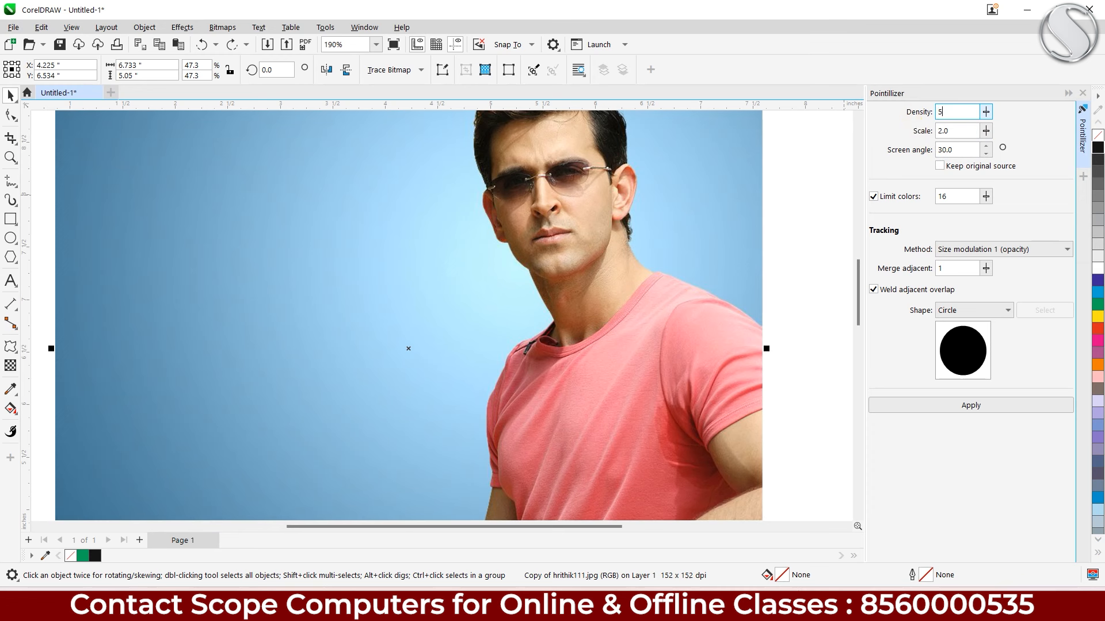
pyautogui.click(946, 405)
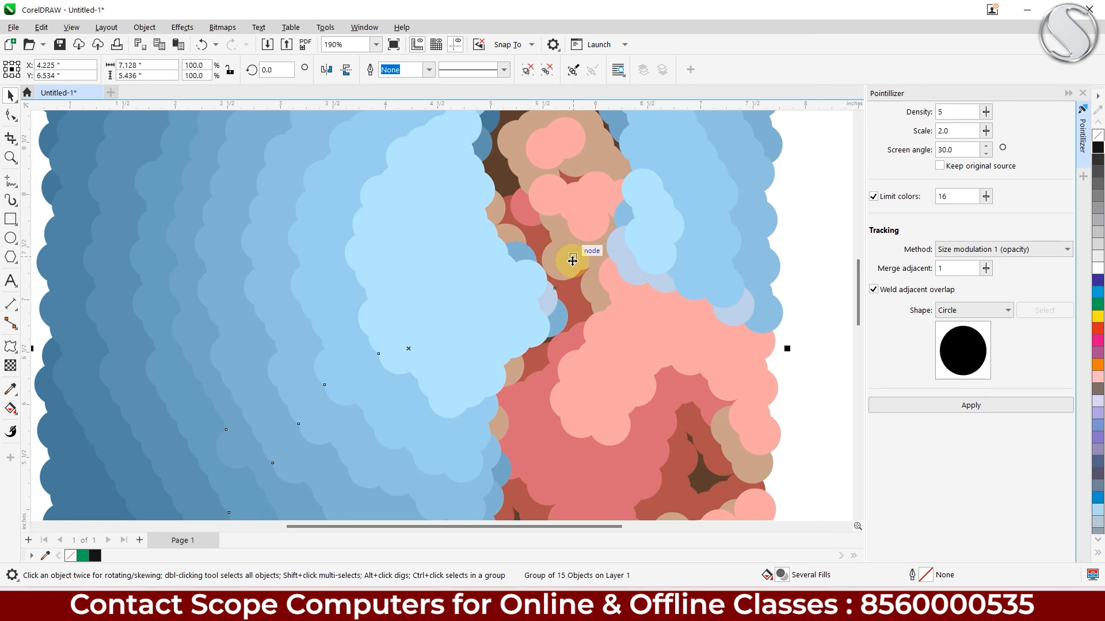
pyautogui.scroll(-1, 516, 244)
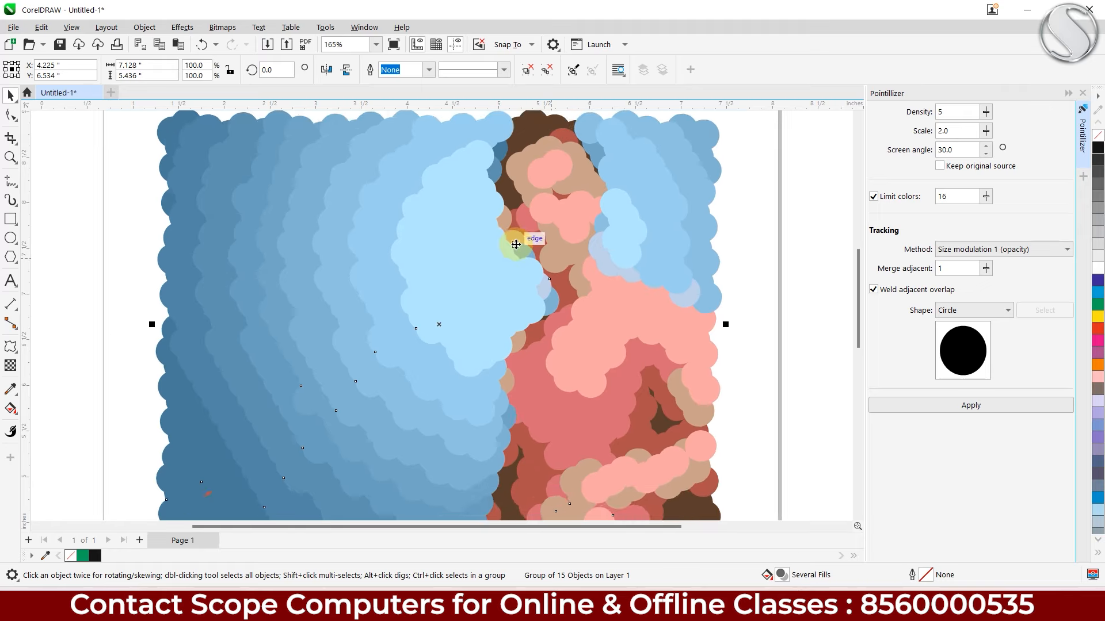
pyautogui.scroll(-2, 516, 244)
pyautogui.hotkey('ctrl', 'z')
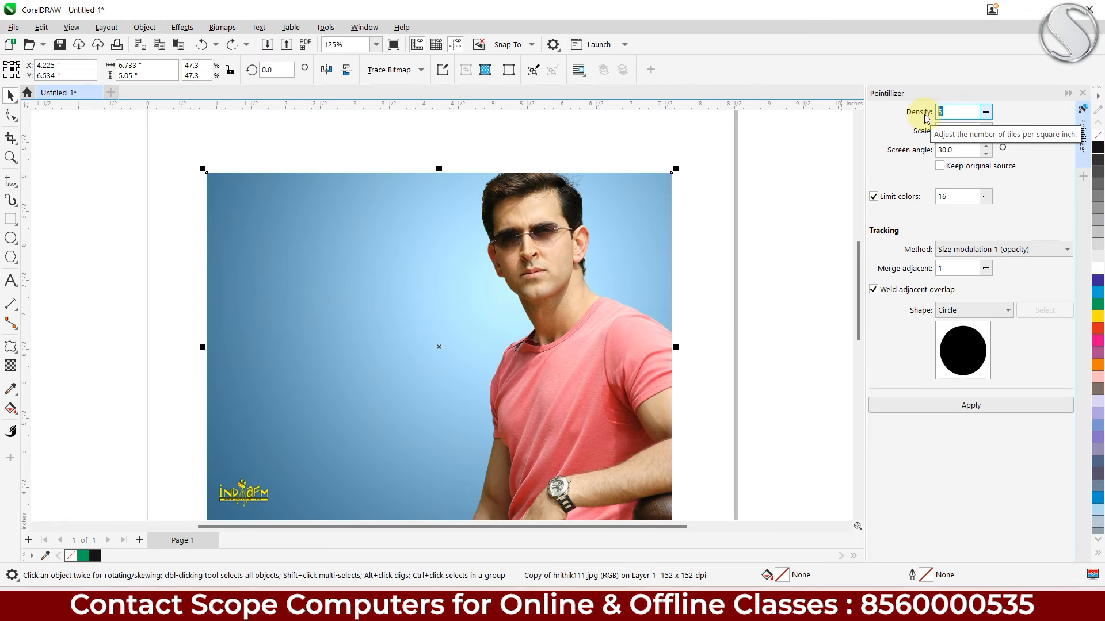
# - Try the Pointillizer effect with density 10 and scale 0.05, inspect the tiny dots, and undo it
pyautogui.write('0')
pyautogui.click(955, 131)
pyautogui.write('0.05')
pyautogui.doubleClick(949, 151)
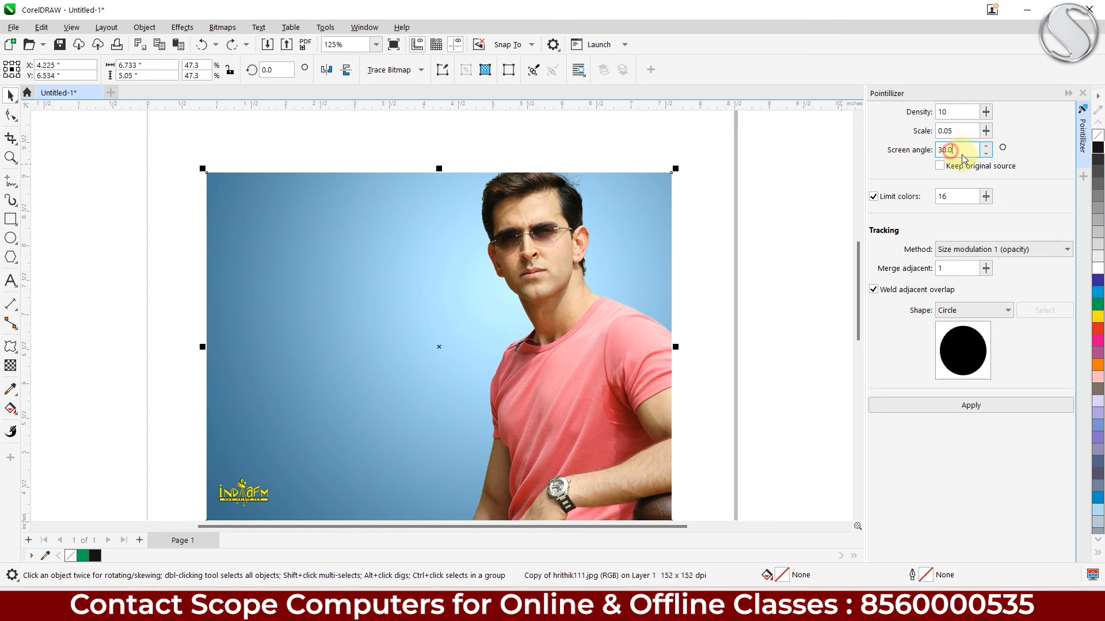
pyautogui.click(966, 404)
pyautogui.scroll(1, 408, 392)
pyautogui.scroll(-4, 408, 391)
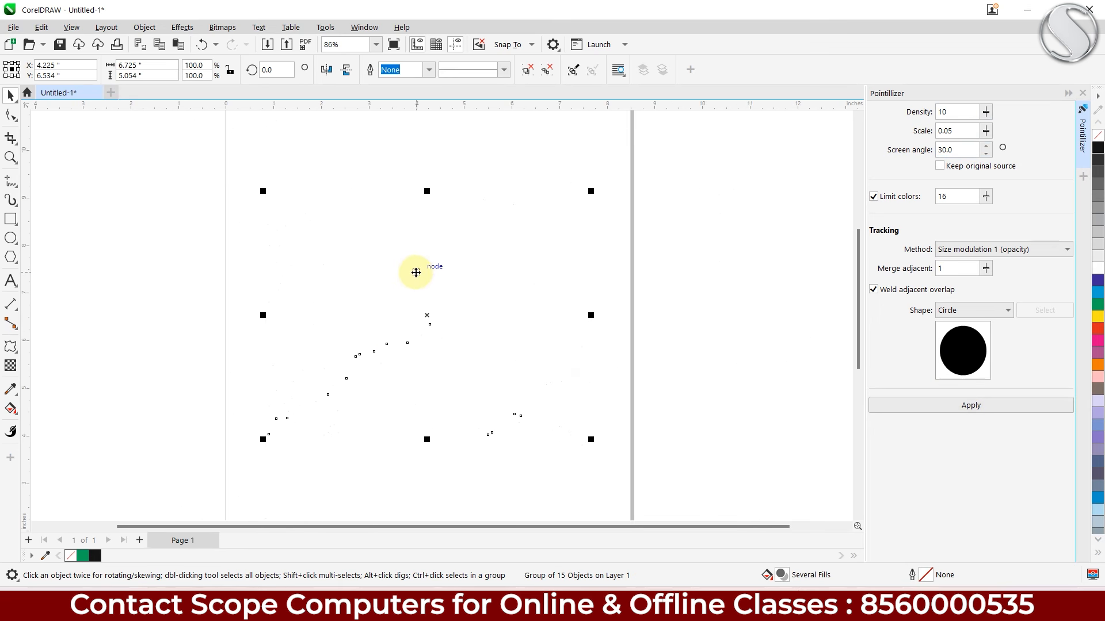
pyautogui.hotkey('ctrl', 'z')
# - Move the portrait photo slightly up the page and apply the Pointillizer effect with scale 1.0 and density 10
pyautogui.moveTo(424, 316); pyautogui.dragTo(435, 276)
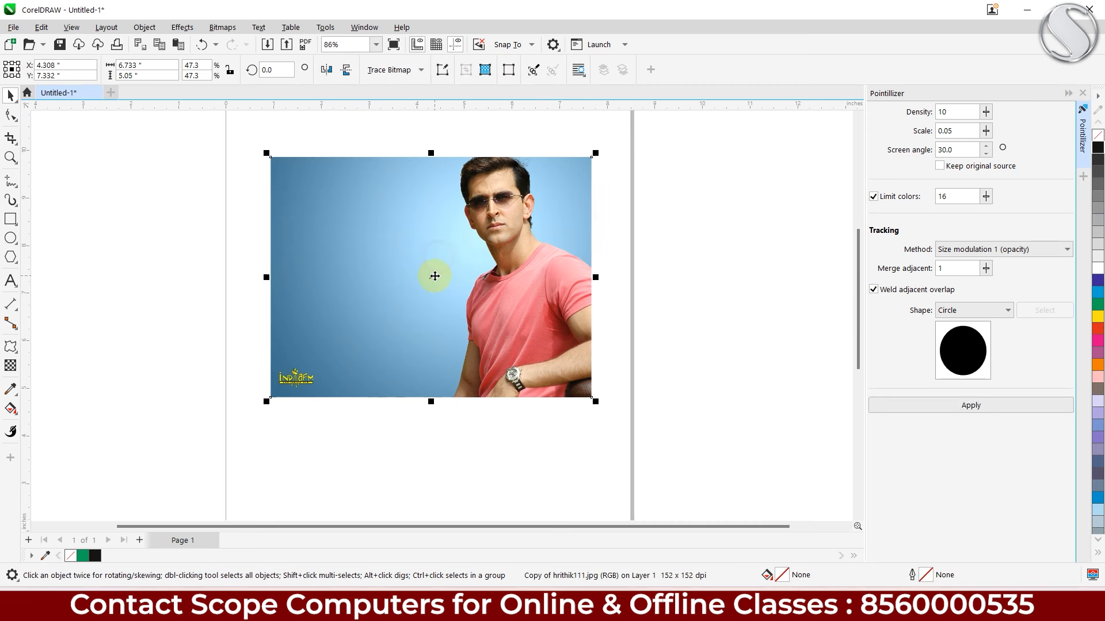
pyautogui.doubleClick(962, 132)
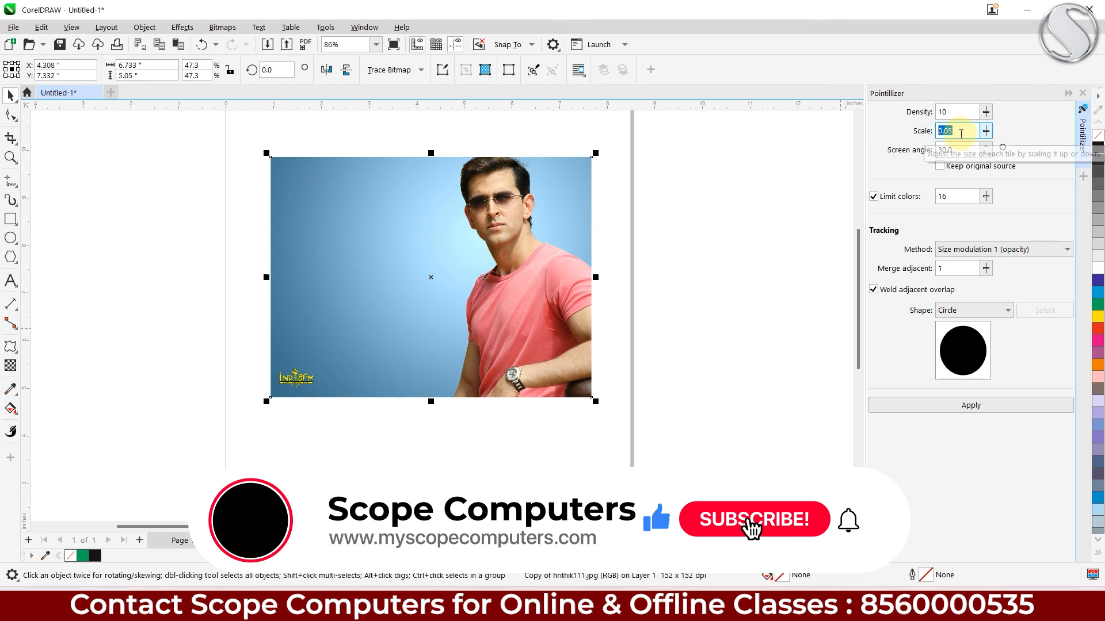
pyautogui.write('1.0')
pyautogui.click(955, 113)
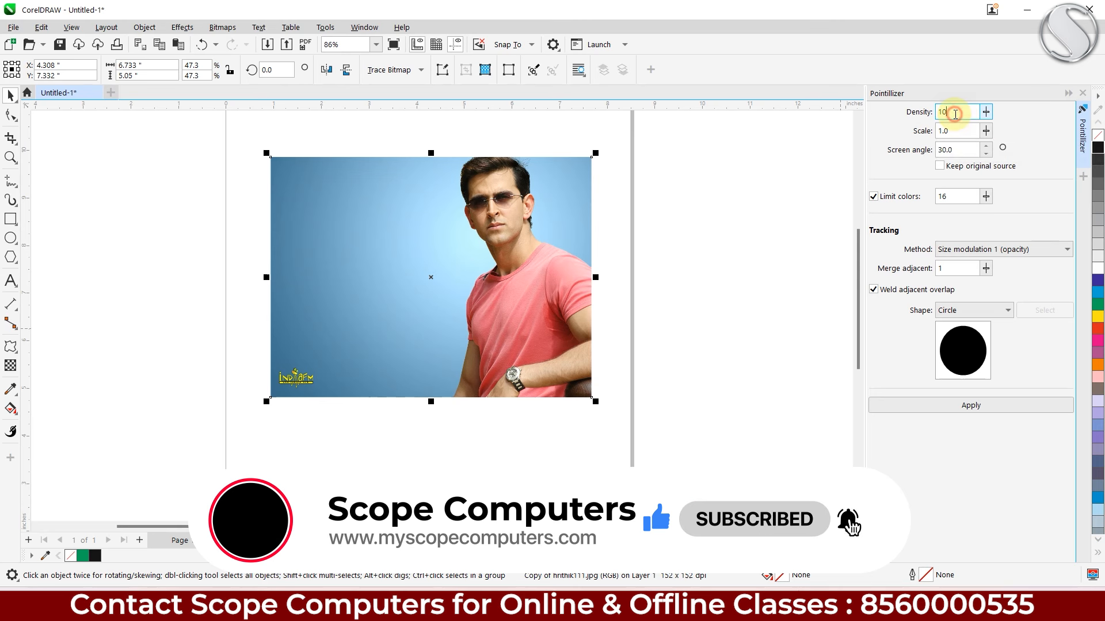
pyautogui.click(951, 151)
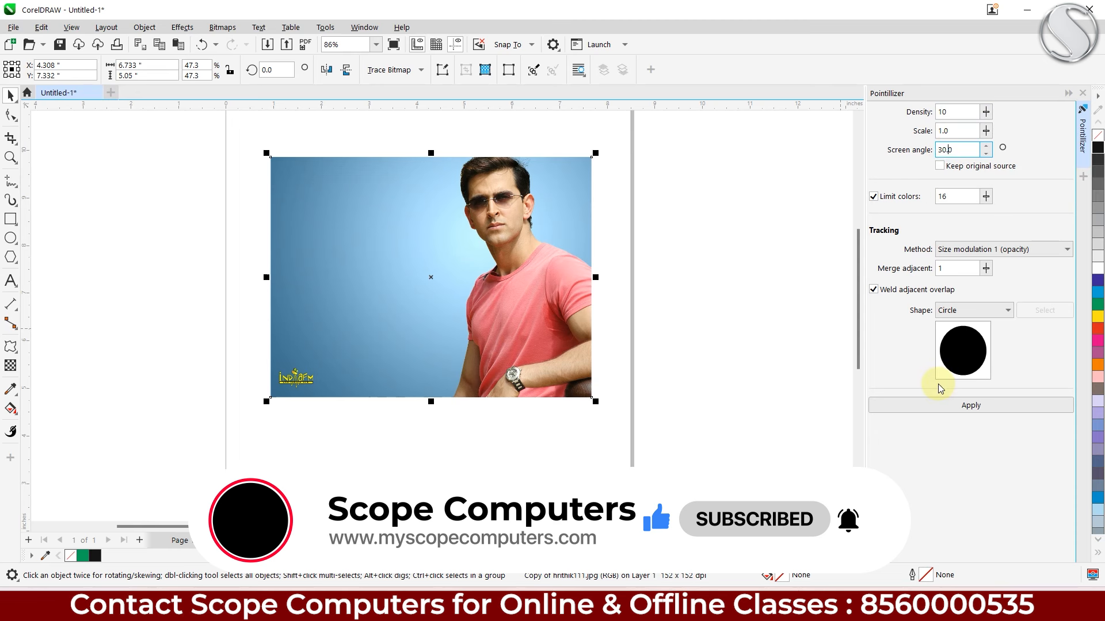
pyautogui.click(932, 404)
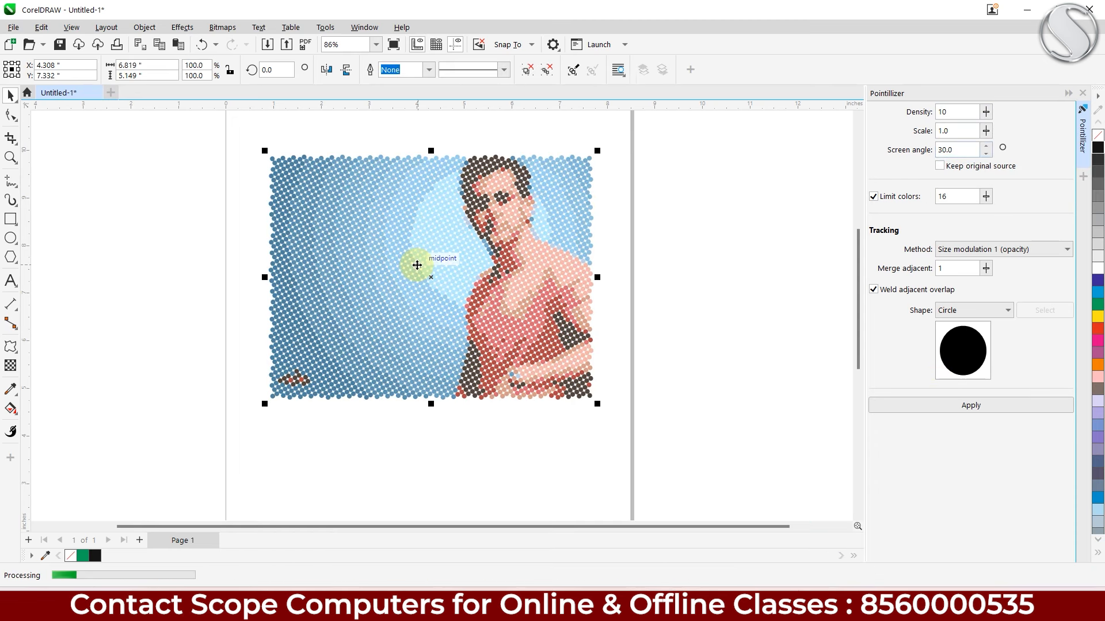
# - Inspect the circle tiles on the portrait photo up close and undo the Pointillizer effect
pyautogui.scroll(3, 459, 222)
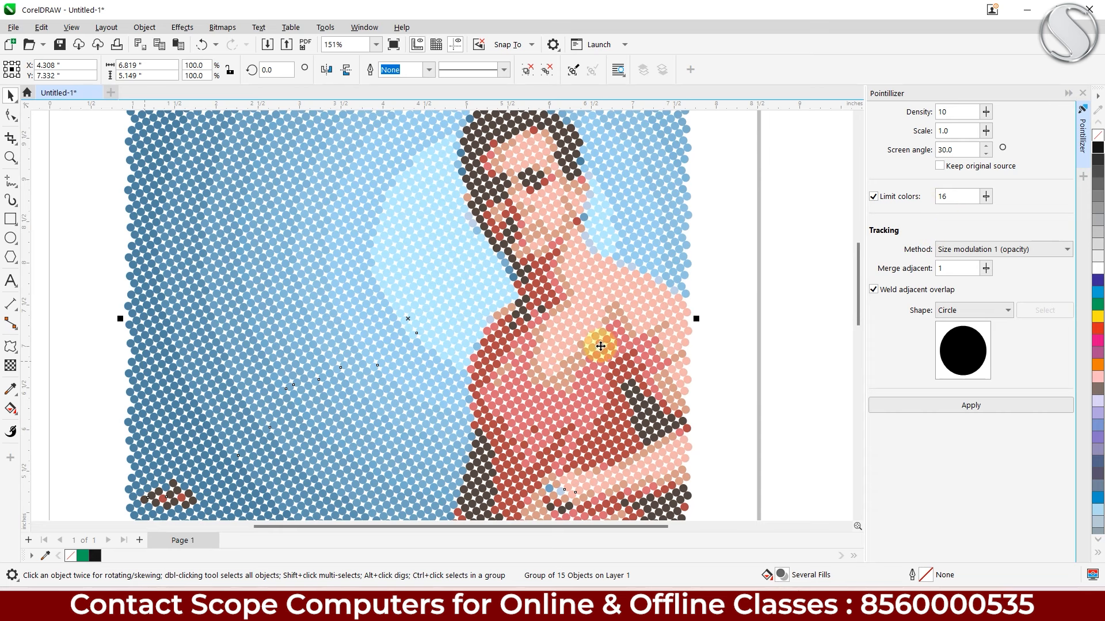
pyautogui.scroll(5, 596, 344)
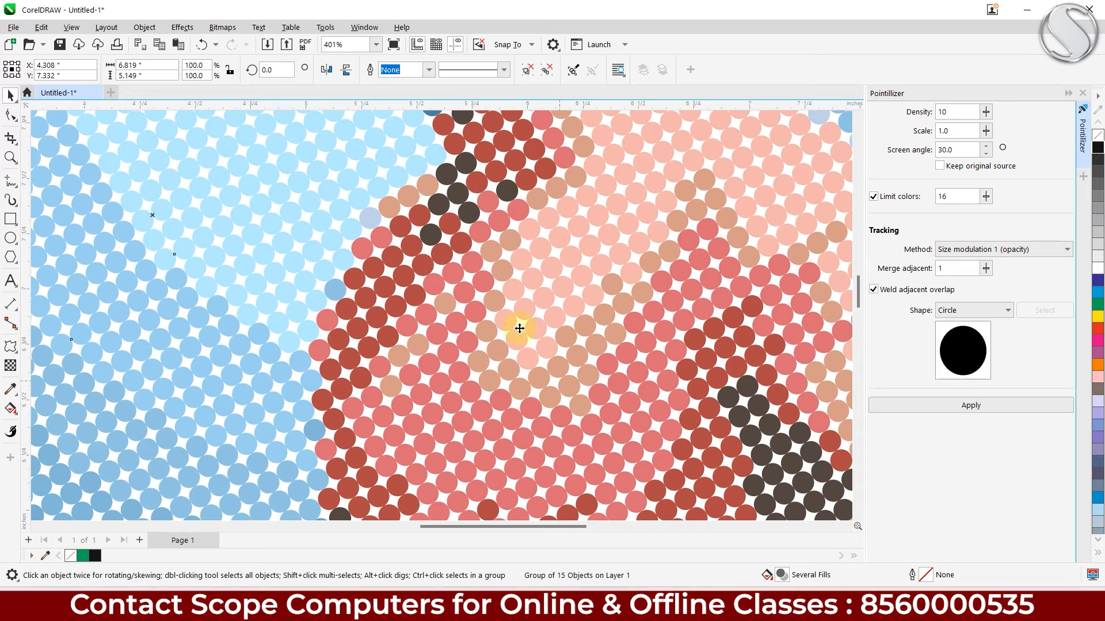
pyautogui.scroll(-6, 562, 241)
pyautogui.scroll(2, 513, 282)
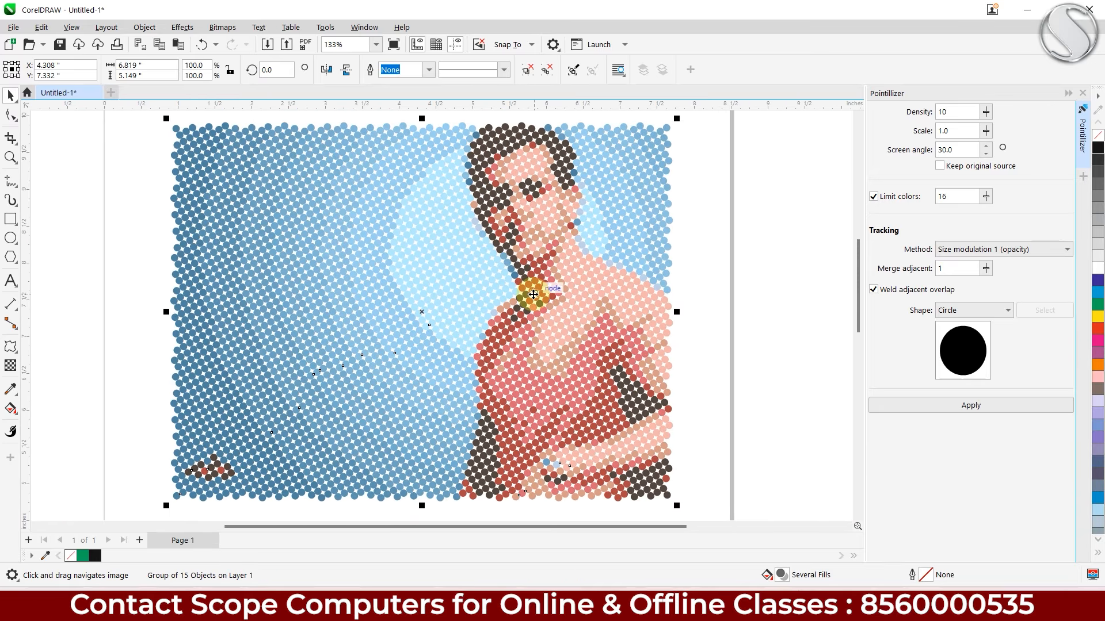
pyautogui.hotkey('ctrl', 'z')
# - Set the Pointillizer tile shape to Square, apply the effect to the portrait photo, and undo it
pyautogui.click(1008, 315)
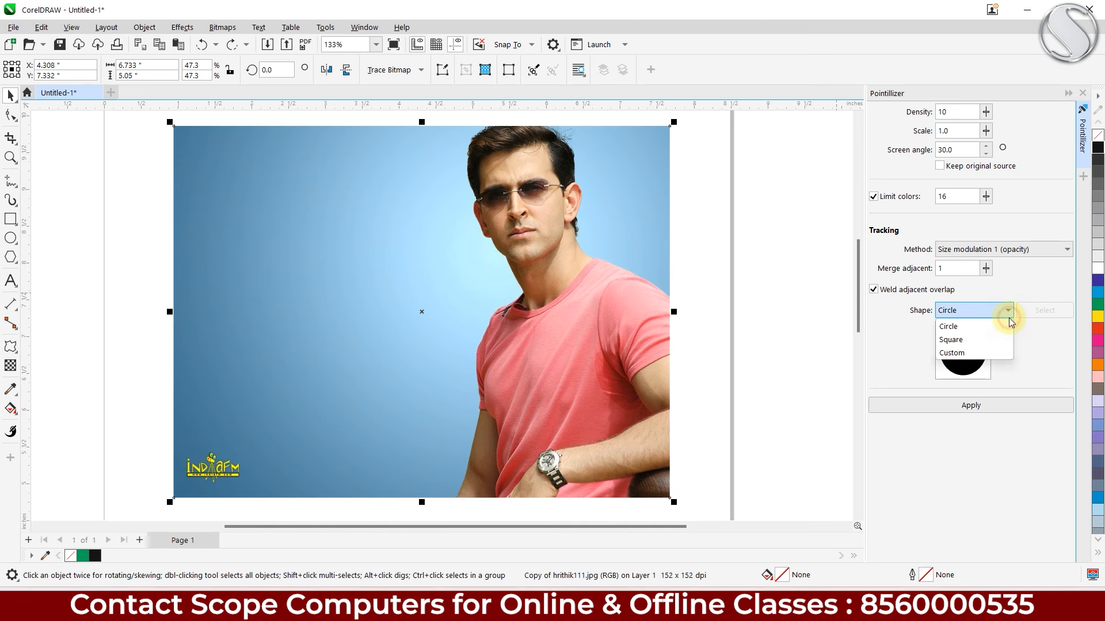
pyautogui.click(969, 339)
pyautogui.click(551, 299)
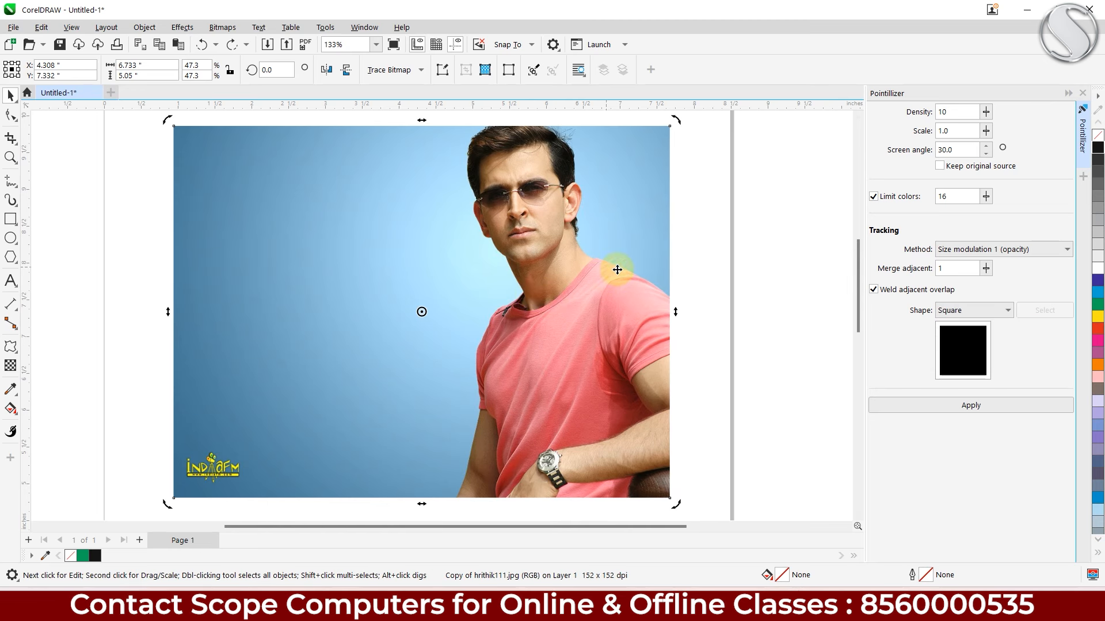
pyautogui.click(949, 406)
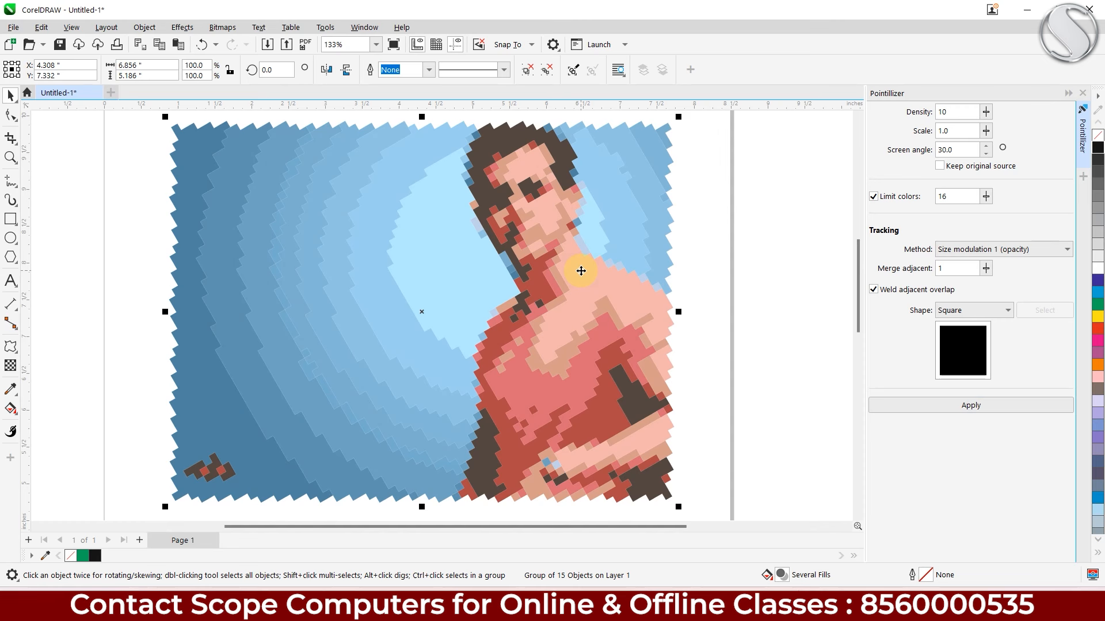
pyautogui.hotkey('ctrl', 'z')
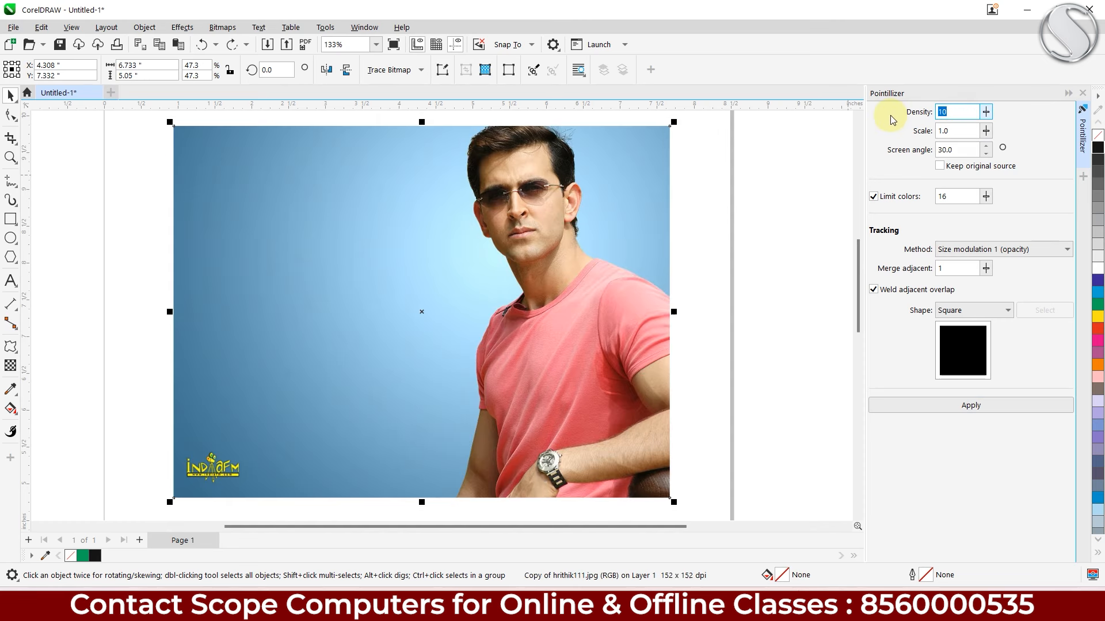
# - Apply the Pointillizer effect to the portrait photo with square tiles and density 18, and inspect the tiles up close
pyautogui.write('18')
pyautogui.click(946, 404)
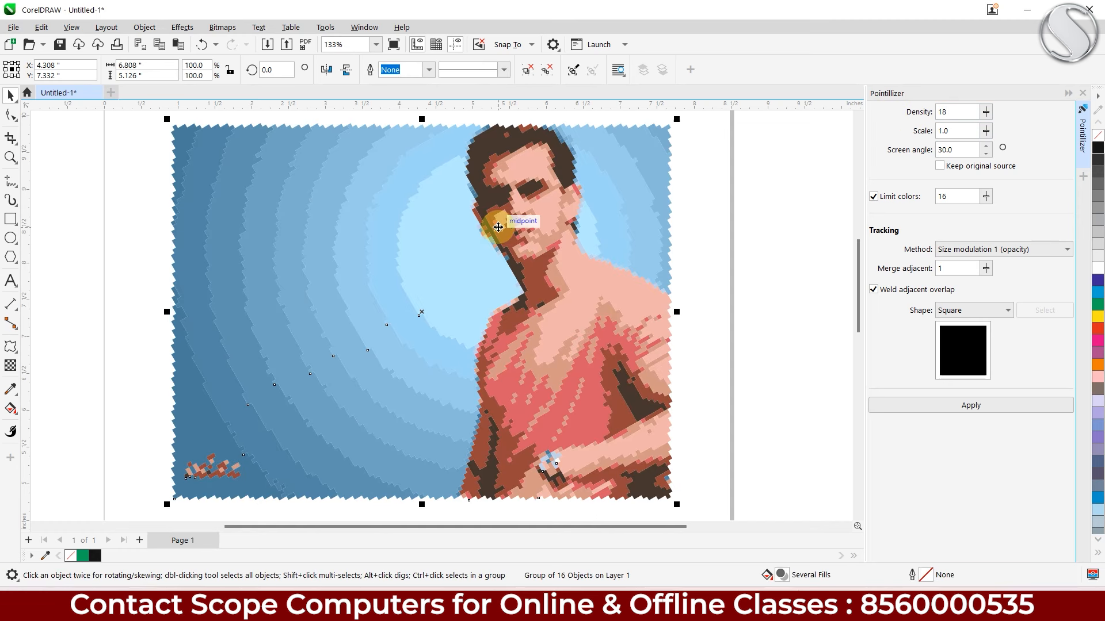
pyautogui.scroll(6, 403, 332)
pyautogui.scroll(-6, 372, 345)
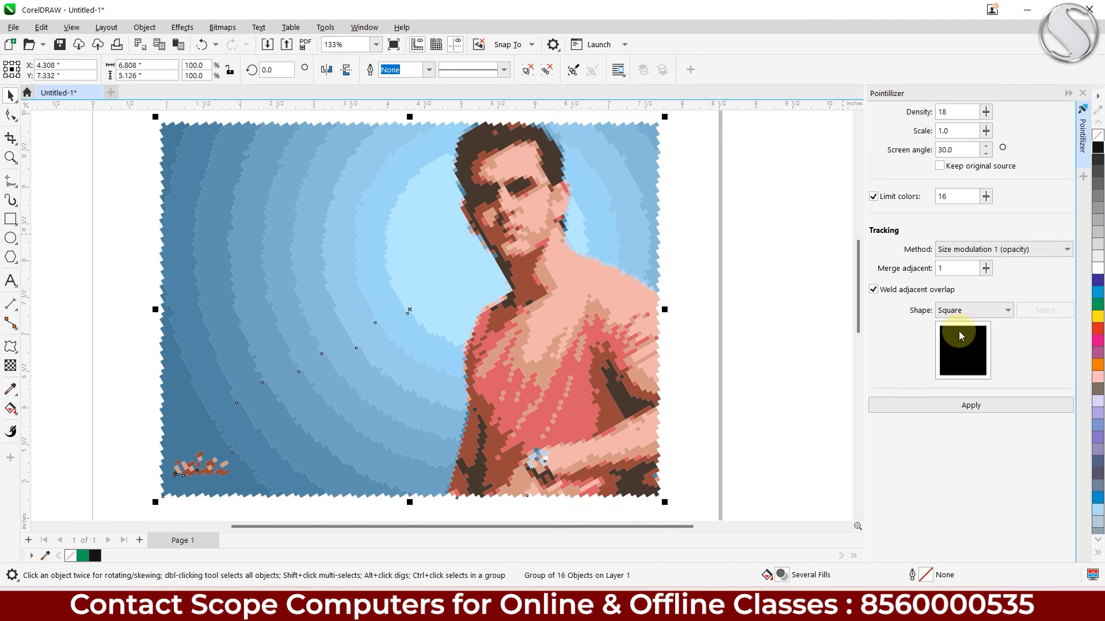
# - Undo the square-tile Pointillizer effect on the portrait photo
pyautogui.click(949, 310)
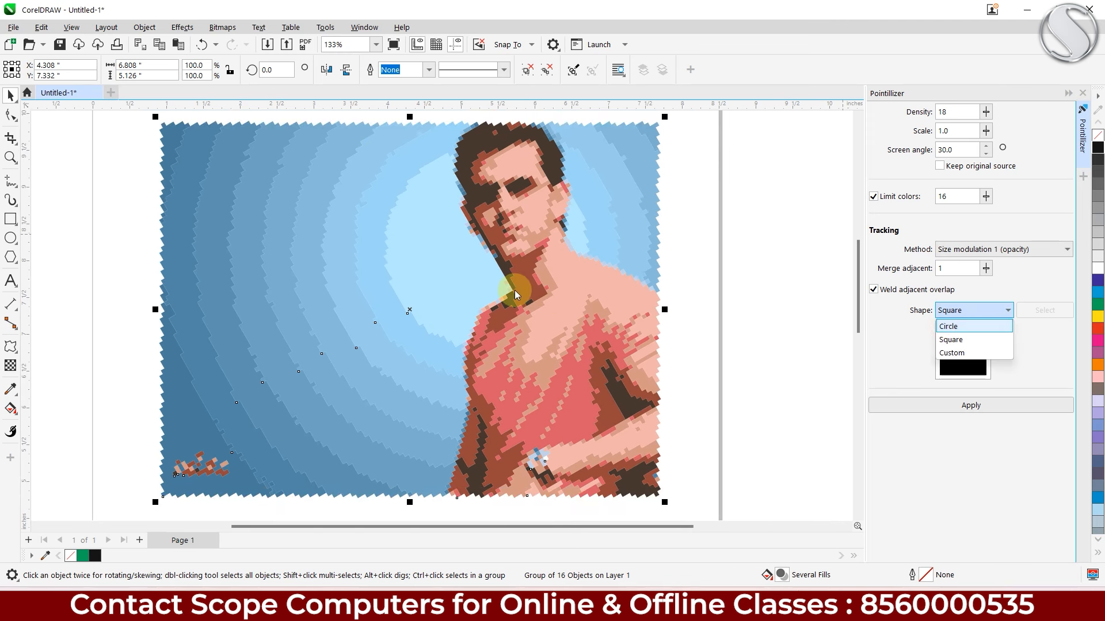
pyautogui.click(726, 295)
pyautogui.hotkey('ctrl', 'z')
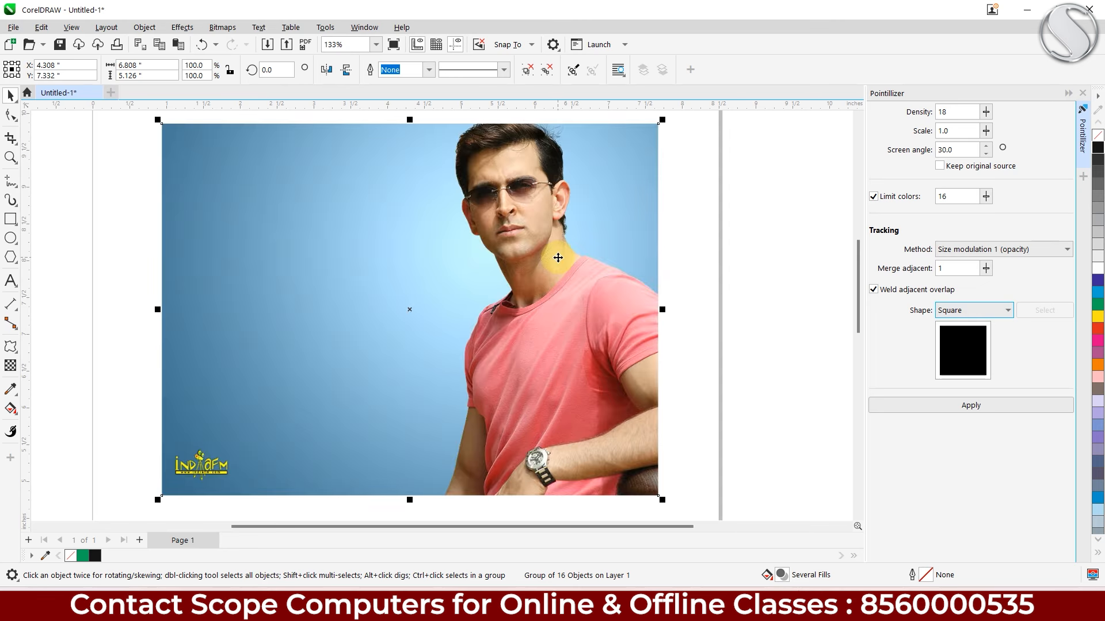
# - Apply the Pointillizer effect to the portrait photo with the custom four-petal tile shape, density 10 and scale 1.0
pyautogui.click(949, 310)
pyautogui.click(952, 353)
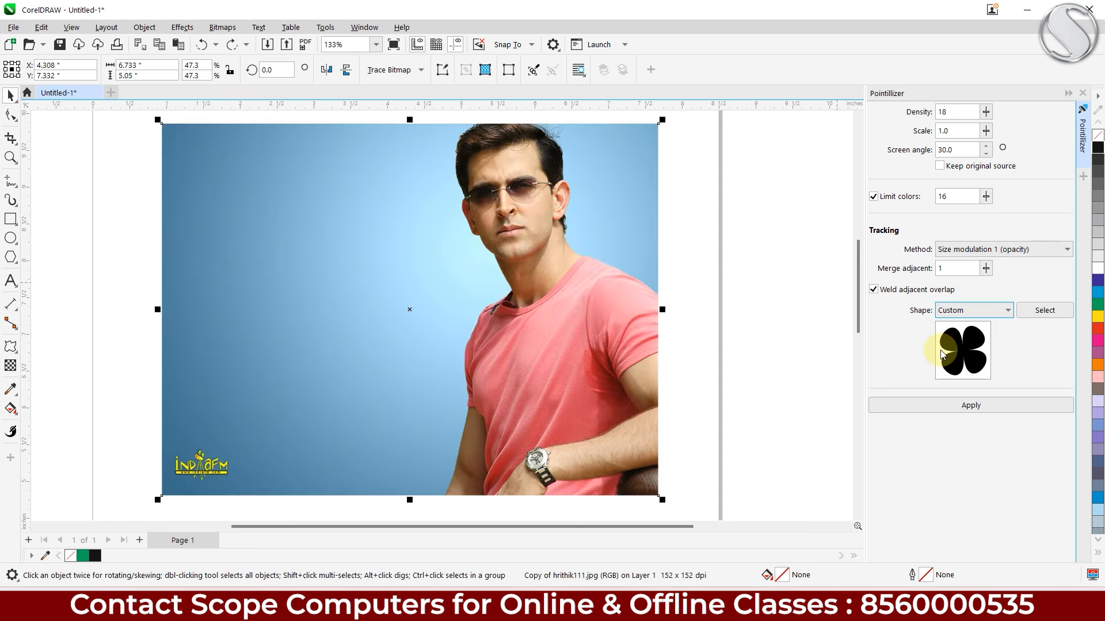
pyautogui.moveTo(481, 247); pyautogui.dragTo(489, 259)
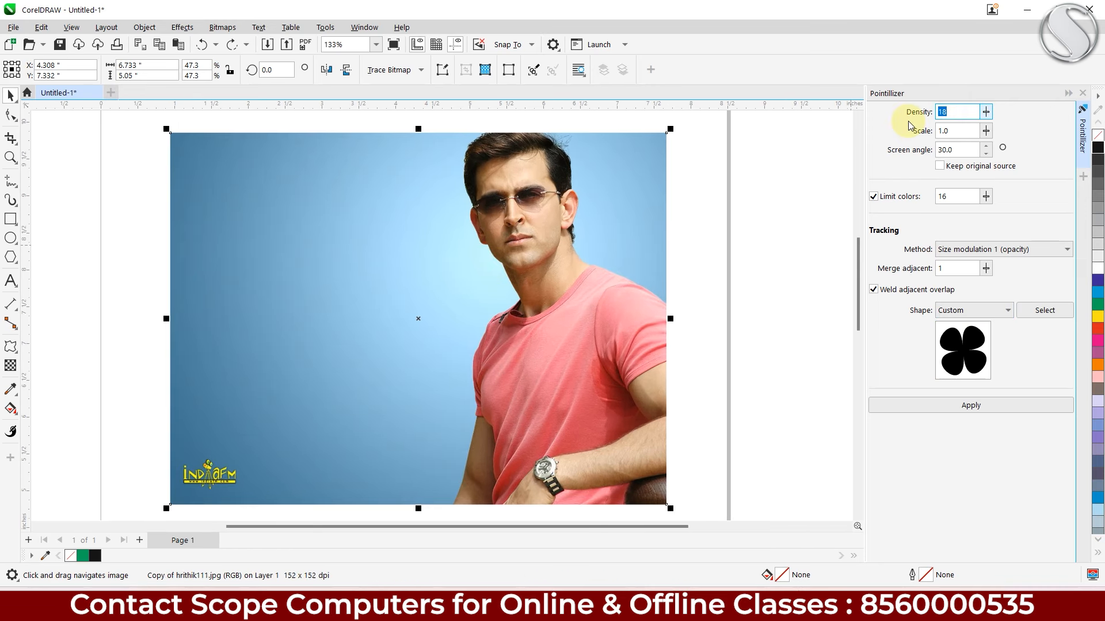
pyautogui.write('0')
pyautogui.click(957, 132)
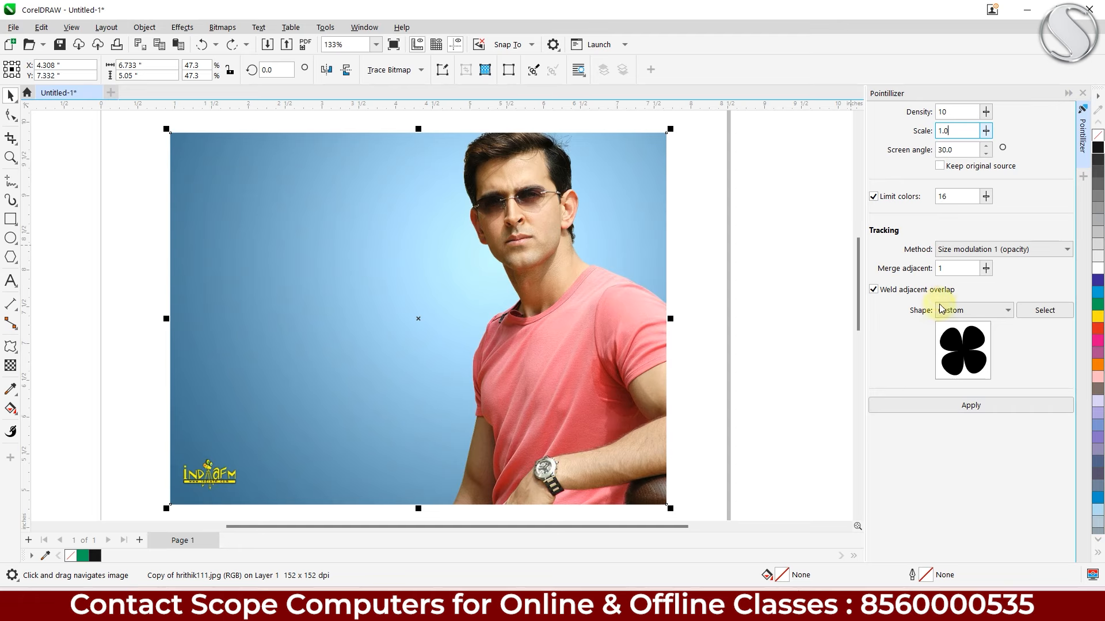
pyautogui.click(947, 406)
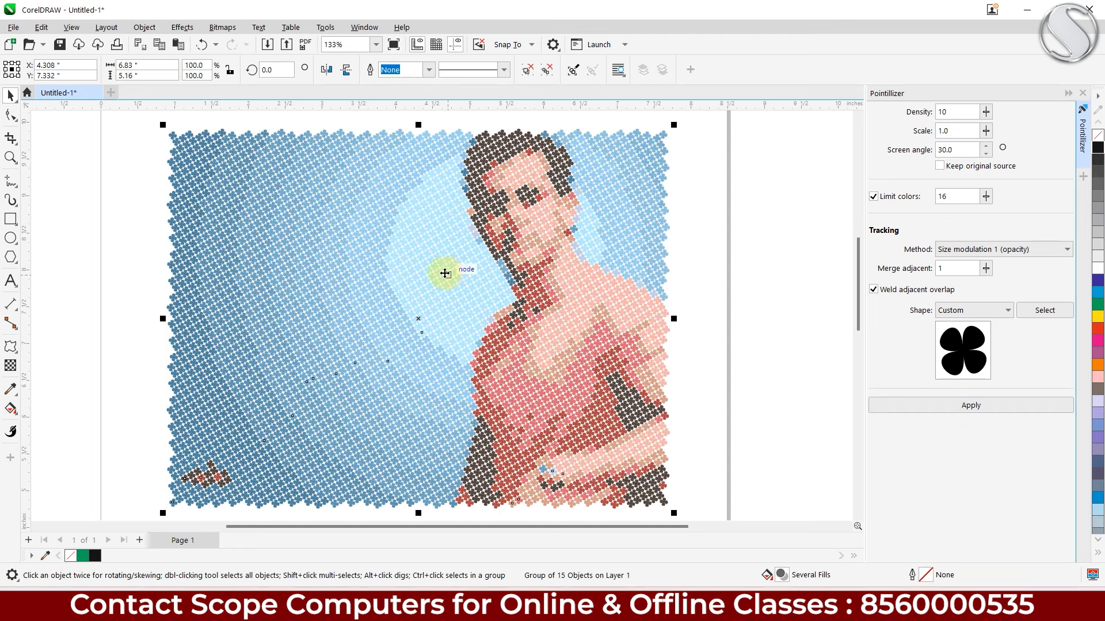
# - Examine the four-petal tiles on the portrait's face and blue background up close
pyautogui.scroll(3, 453, 278)
pyautogui.scroll(2, 539, 258)
pyautogui.moveTo(481, 311); pyautogui.dragTo(295, 417)
pyautogui.scroll(-5, 438, 297)
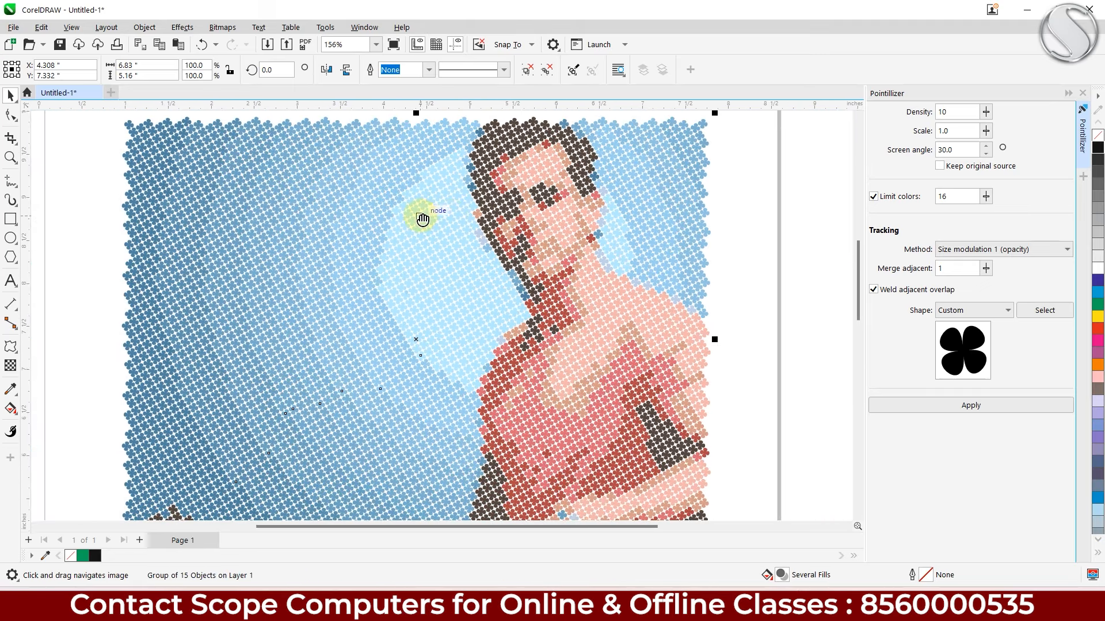
pyautogui.moveTo(421, 216); pyautogui.dragTo(417, 212)
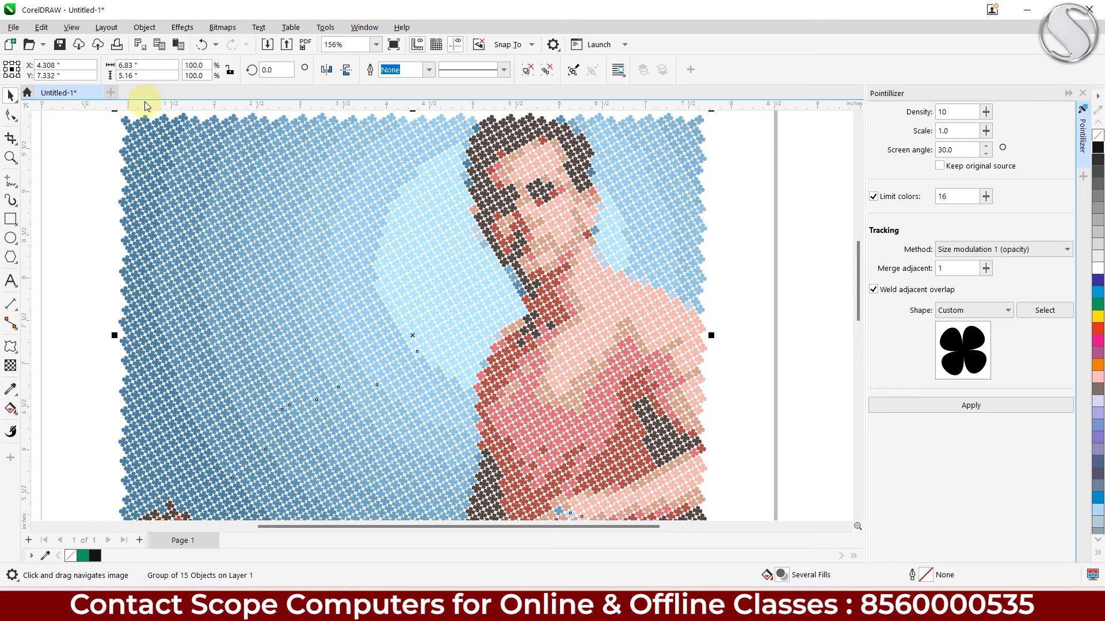
pyautogui.scroll(4, 164, 124)
pyautogui.scroll(-3, 323, 234)
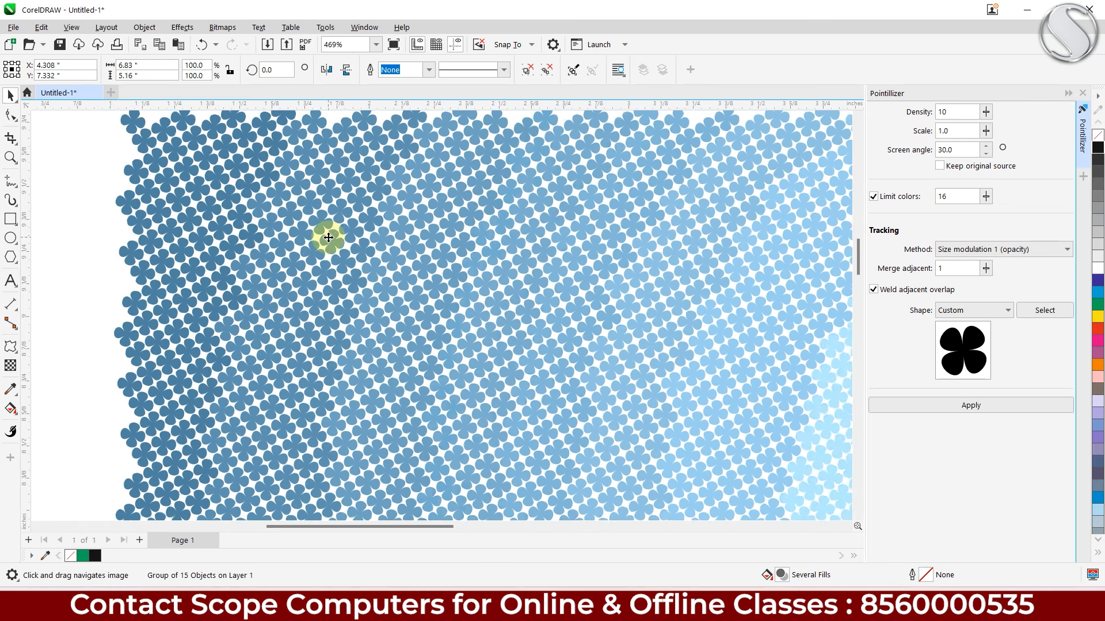
pyautogui.scroll(-2, 361, 233)
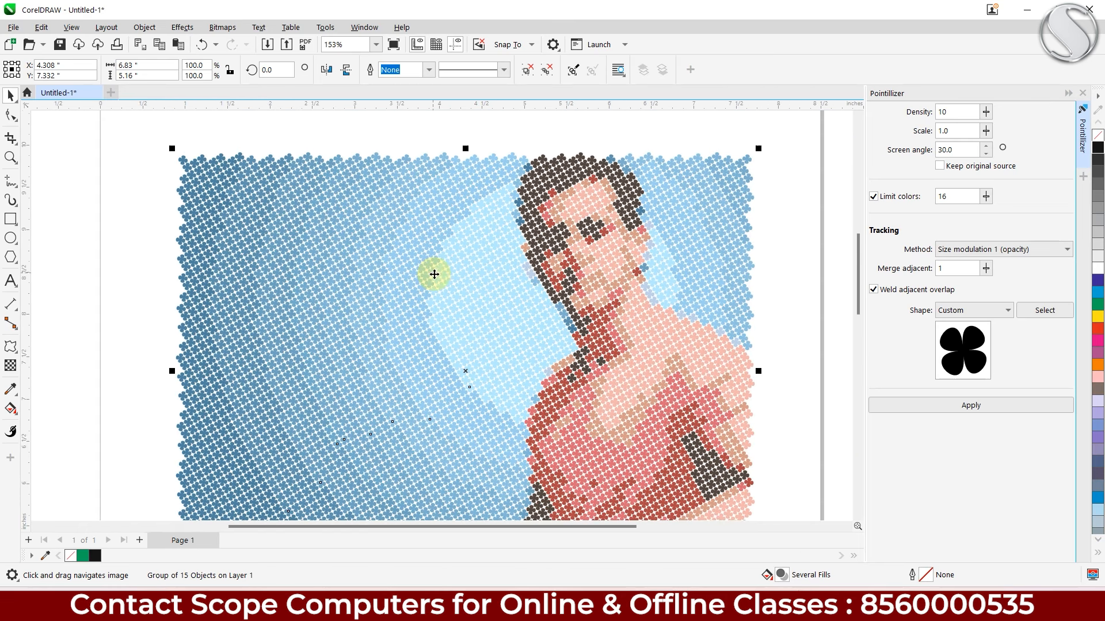
# - Add the artistic text "pointilizer" in the empty page area below the portrait
pyautogui.moveTo(411, 251); pyautogui.dragTo(409, 217)
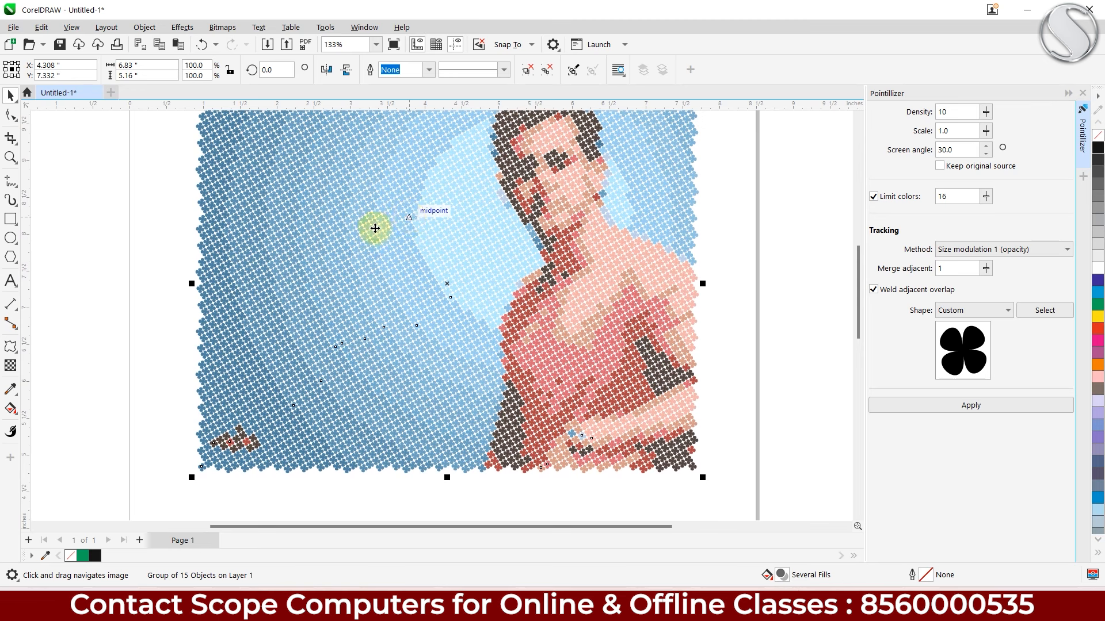
pyautogui.moveTo(317, 350); pyautogui.dragTo(305, 217)
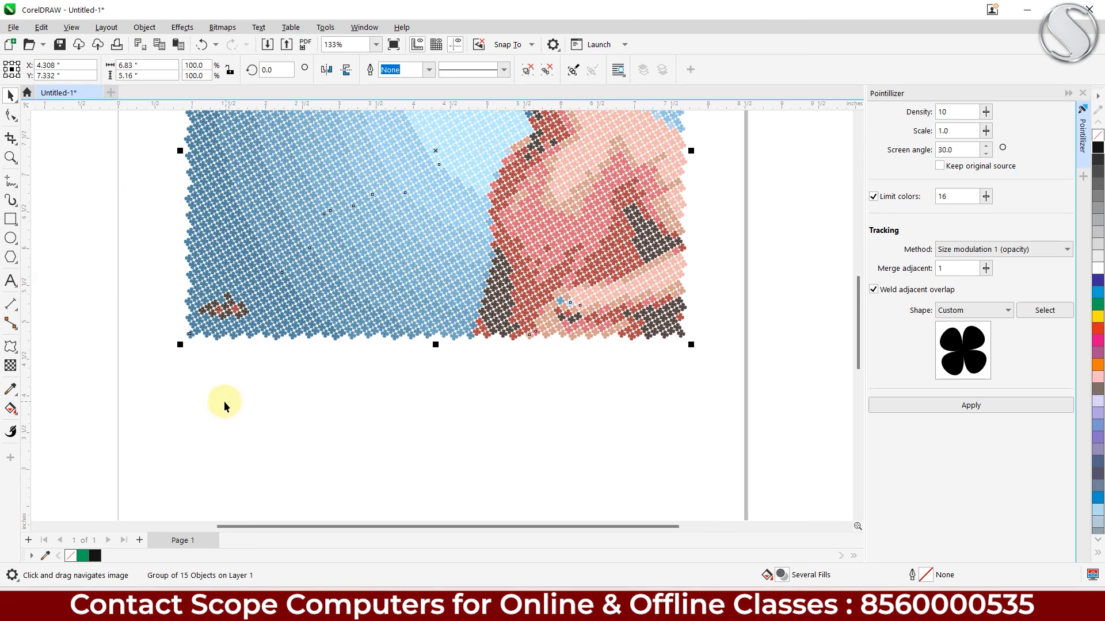
pyautogui.click(10, 280)
pyautogui.click(230, 383)
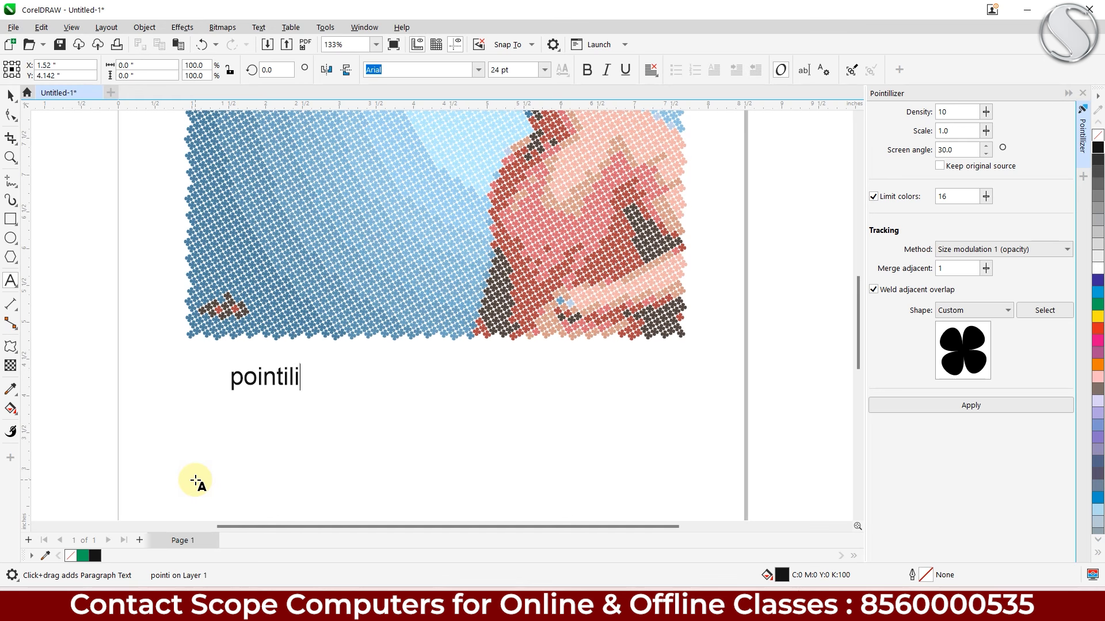
pyautogui.click(10, 95)
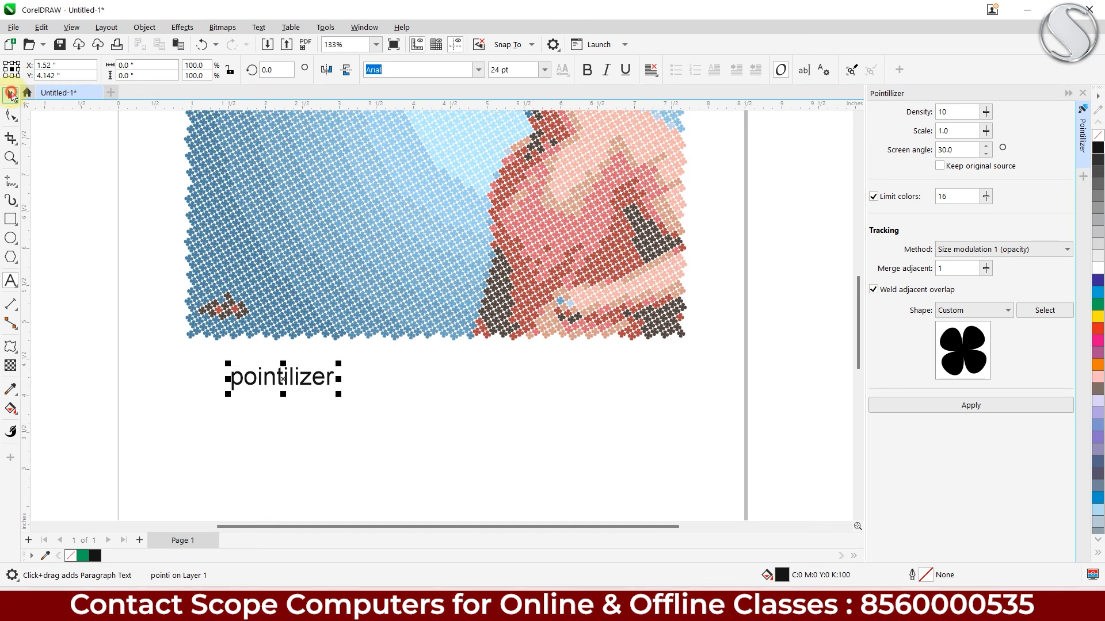
# - Set the text's font to Aurora BdCn BT and enlarge it to about 6.07 inches wide, centred beneath the portrait
pyautogui.click(583, 70)
pyautogui.click(478, 69)
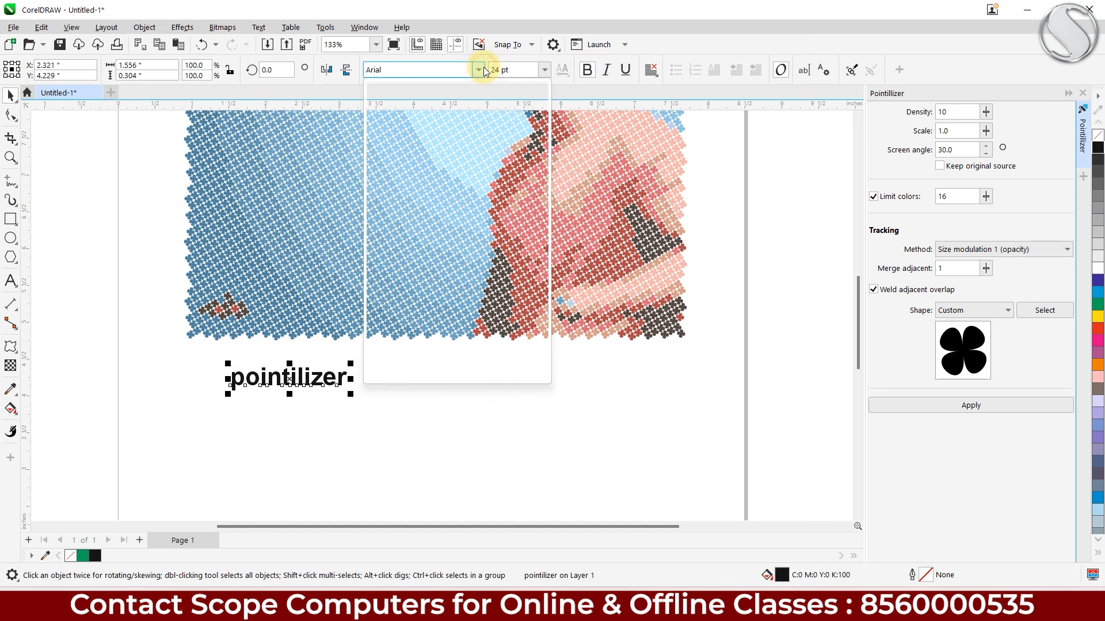
pyautogui.click(406, 111)
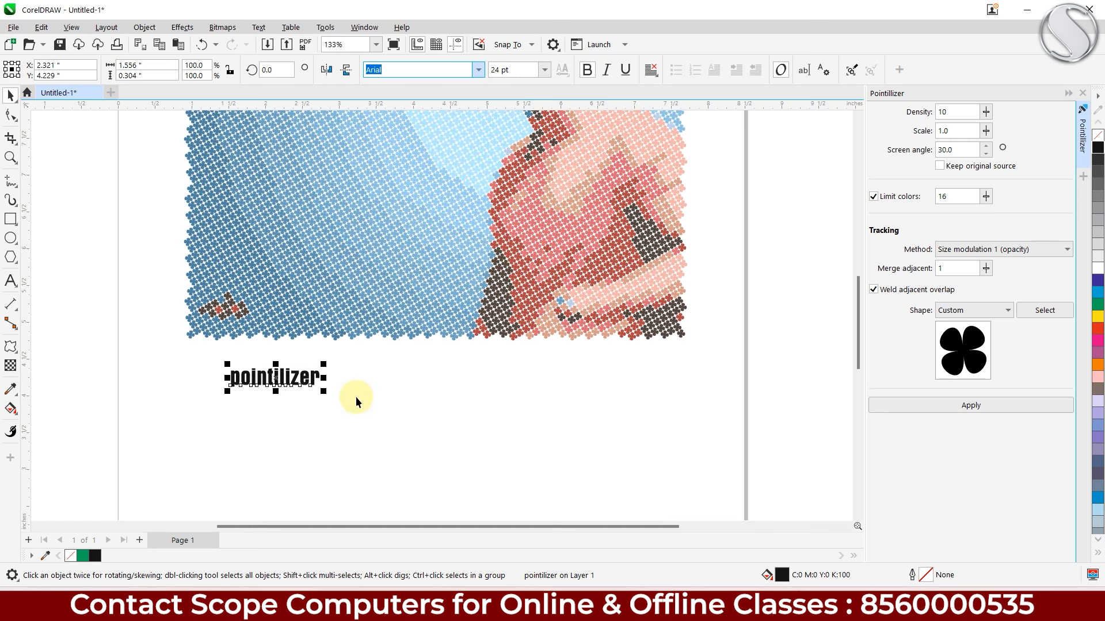
pyautogui.moveTo(323, 392); pyautogui.dragTo(676, 475)
pyautogui.click(598, 414)
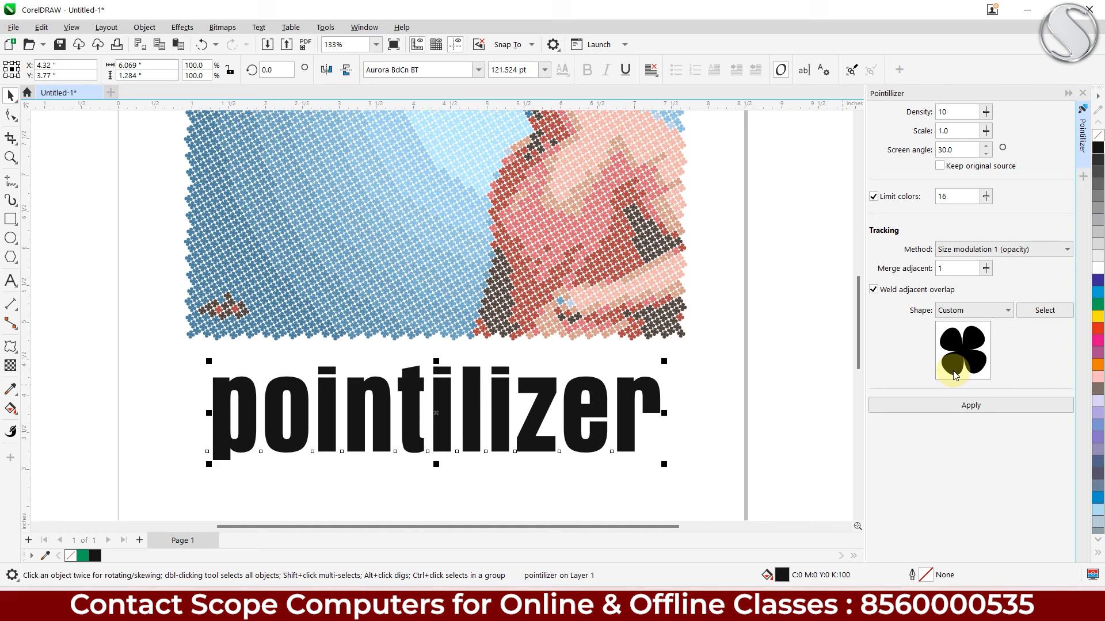
# - Apply the Pointillizer effect to the text with circle tiles at density 10, inspect the dots up close, and undo it
pyautogui.click(949, 311)
pyautogui.click(949, 326)
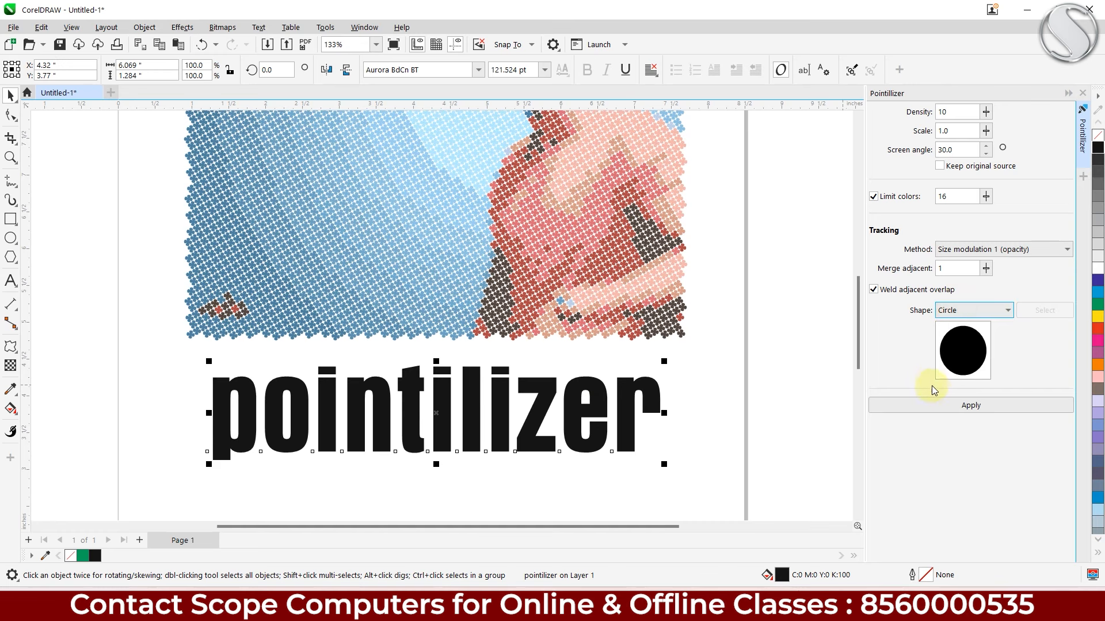
pyautogui.click(937, 403)
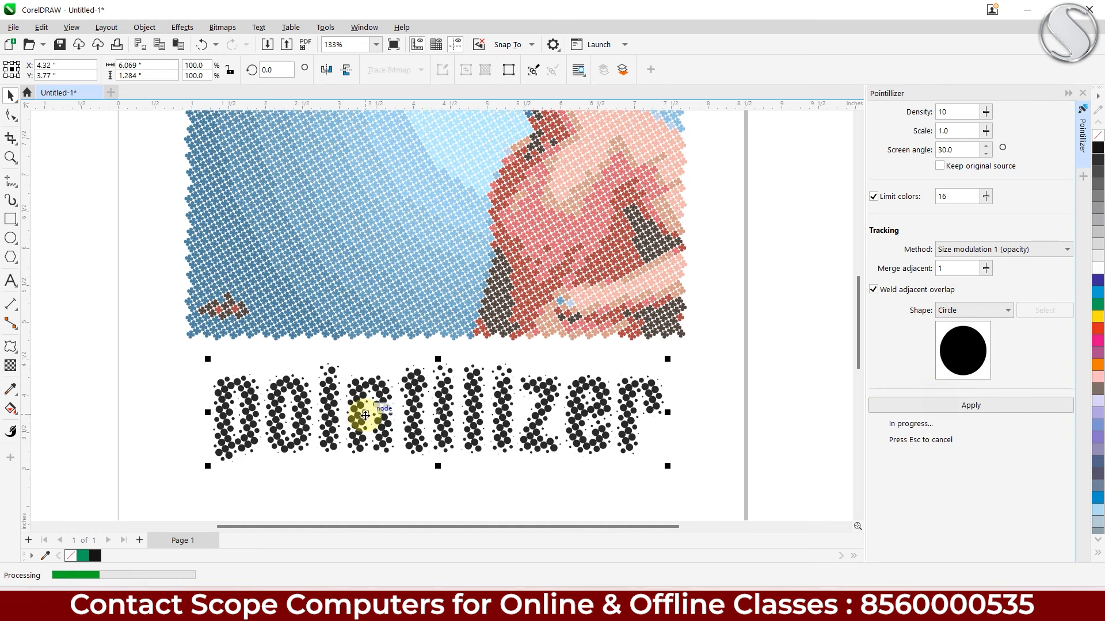
pyautogui.scroll(3, 254, 414)
pyautogui.scroll(4, 255, 412)
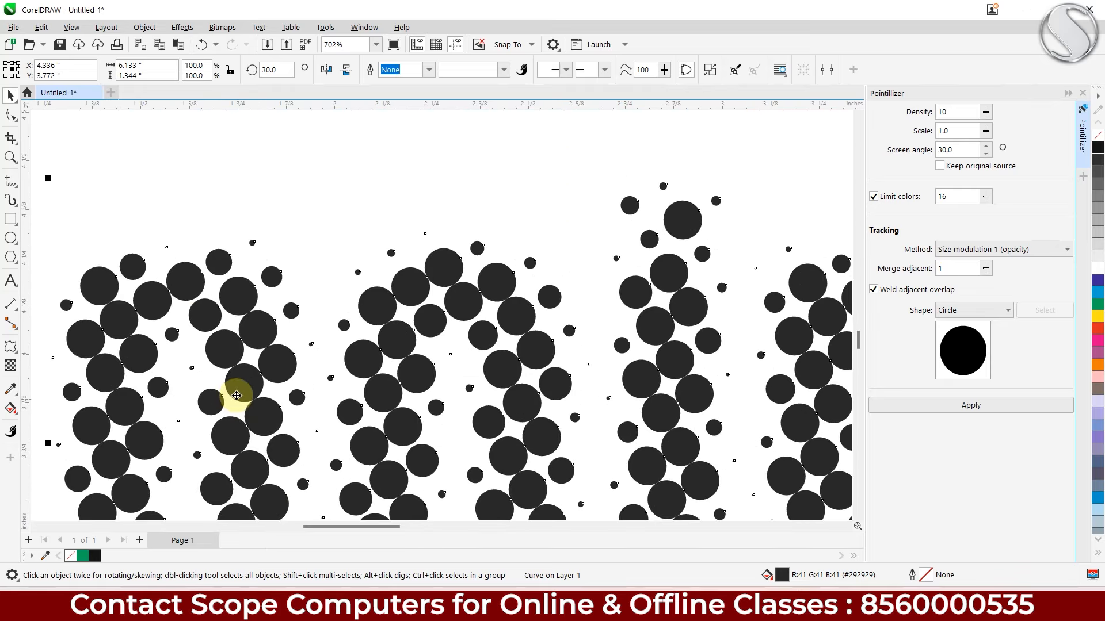
pyautogui.scroll(-5, 236, 395)
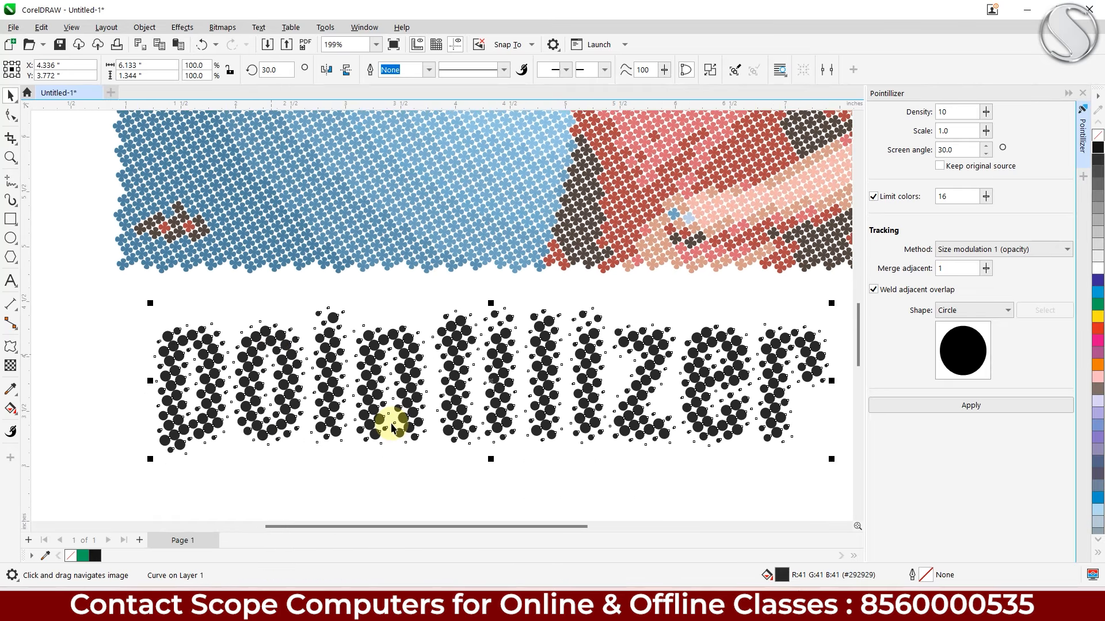
pyautogui.hotkey('ctrl', 'z')
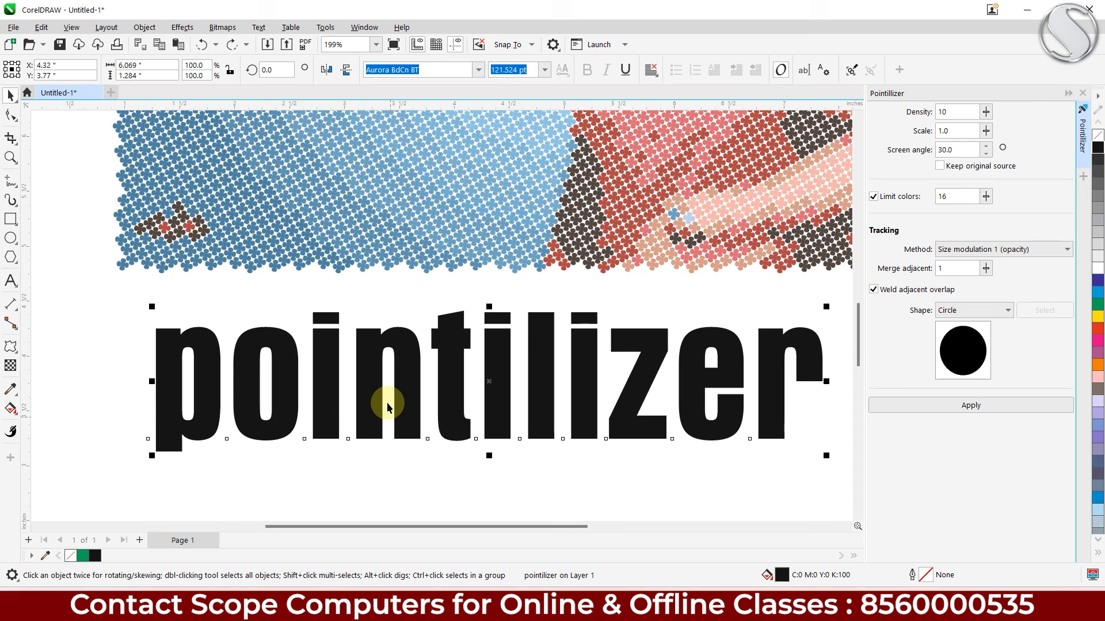
# - Apply the Pointillizer effect to the text with square tiles at density 10, and undo it
pyautogui.click(969, 310)
pyautogui.click(945, 342)
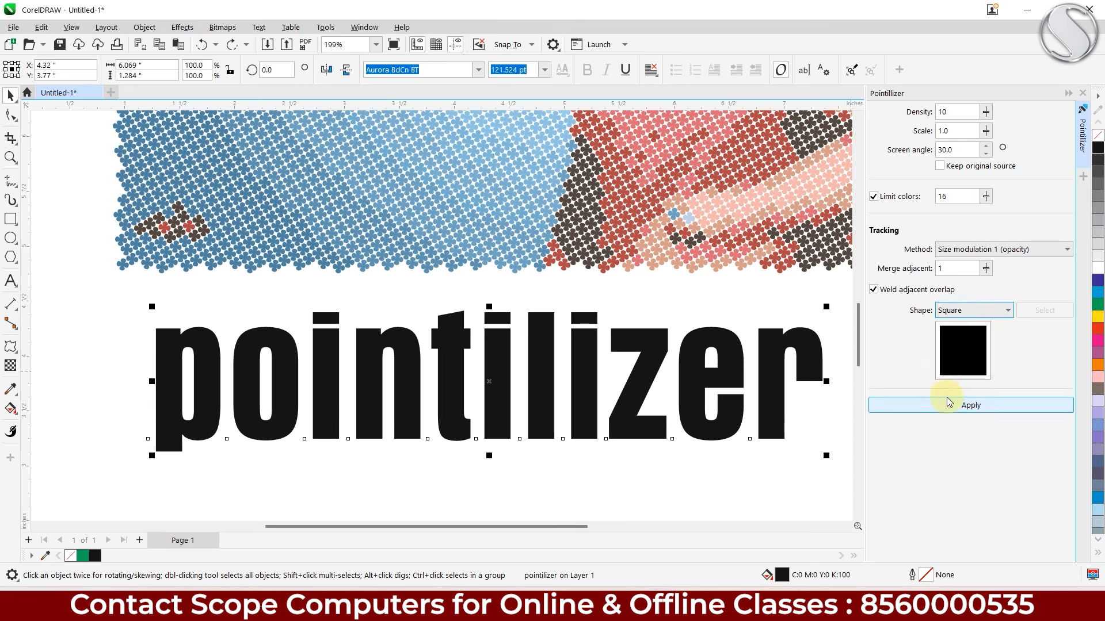
pyautogui.click(949, 403)
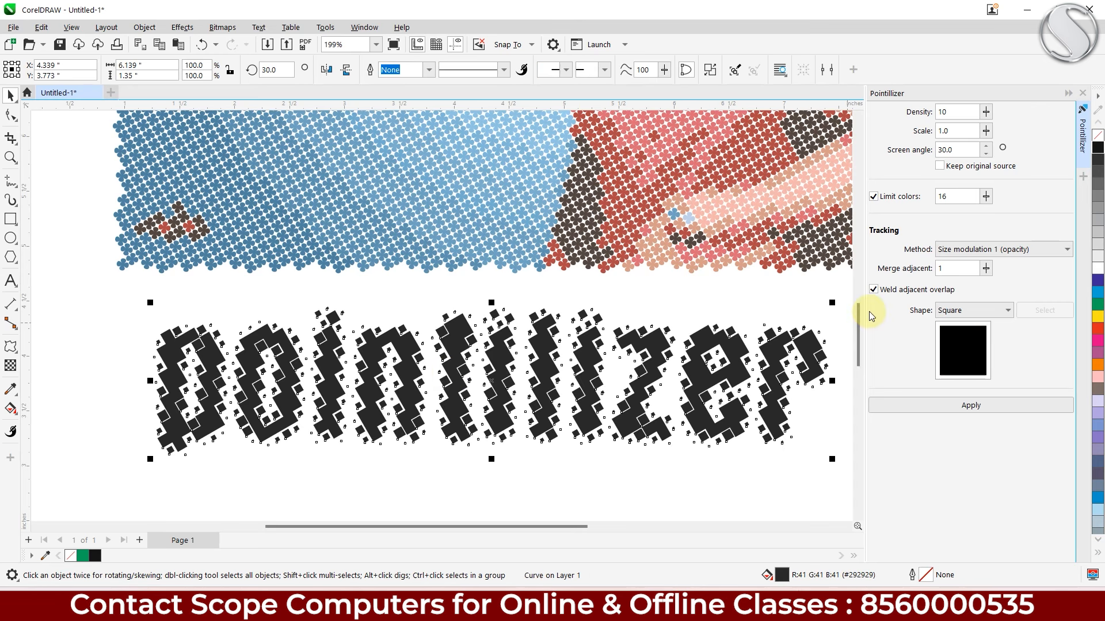
pyautogui.hotkey('ctrl', 'z')
# - Apply the Pointillizer effect to the text with the custom four-petal tiles at density 10, and inspect the letters up close
pyautogui.click(957, 312)
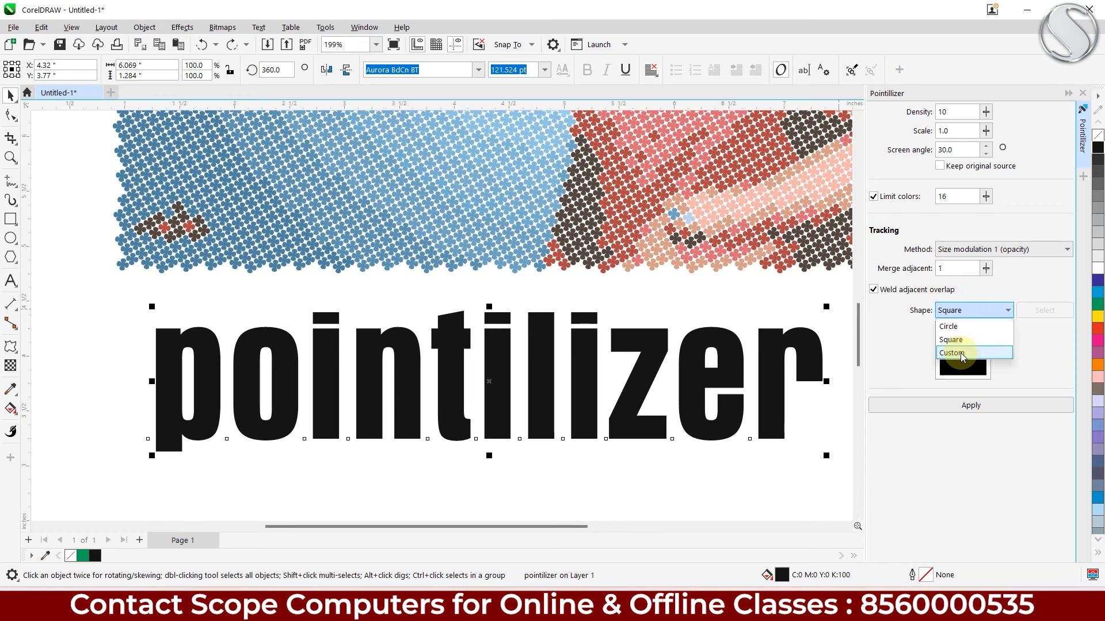
pyautogui.click(951, 353)
pyautogui.click(970, 406)
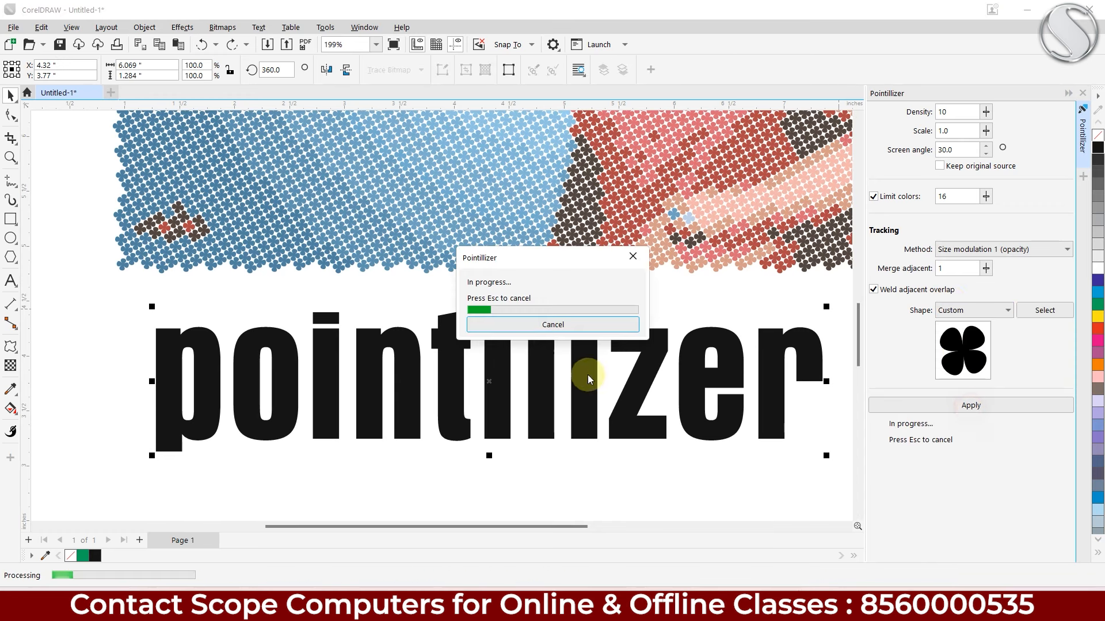
pyautogui.scroll(5, 291, 382)
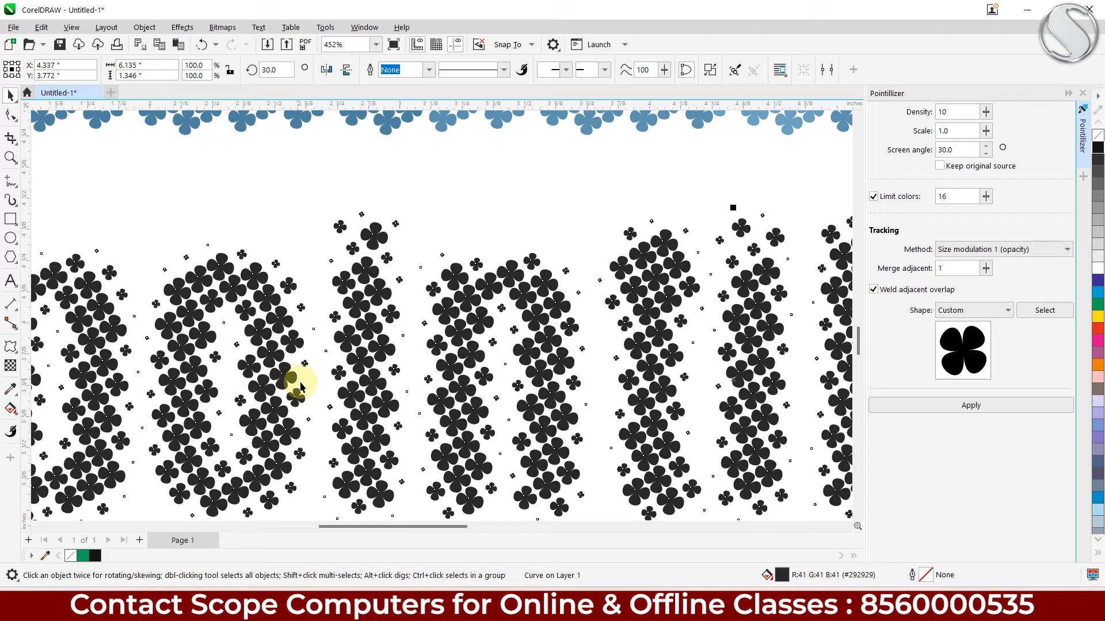
pyautogui.scroll(-5, 296, 384)
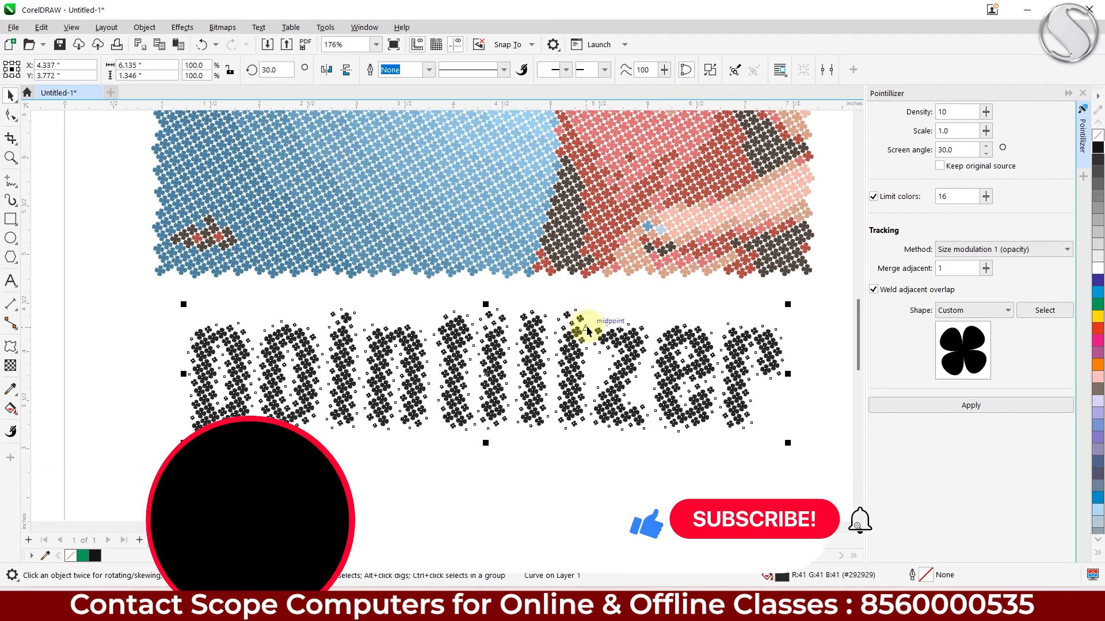
# - Deselect the text and review the tiled portrait and lettering together on the whole page
pyautogui.scroll(-1, 585, 347)
pyautogui.moveTo(585, 348); pyautogui.dragTo(583, 376)
pyautogui.moveTo(467, 236); pyautogui.dragTo(478, 351)
pyautogui.scroll(-1, 538, 350)
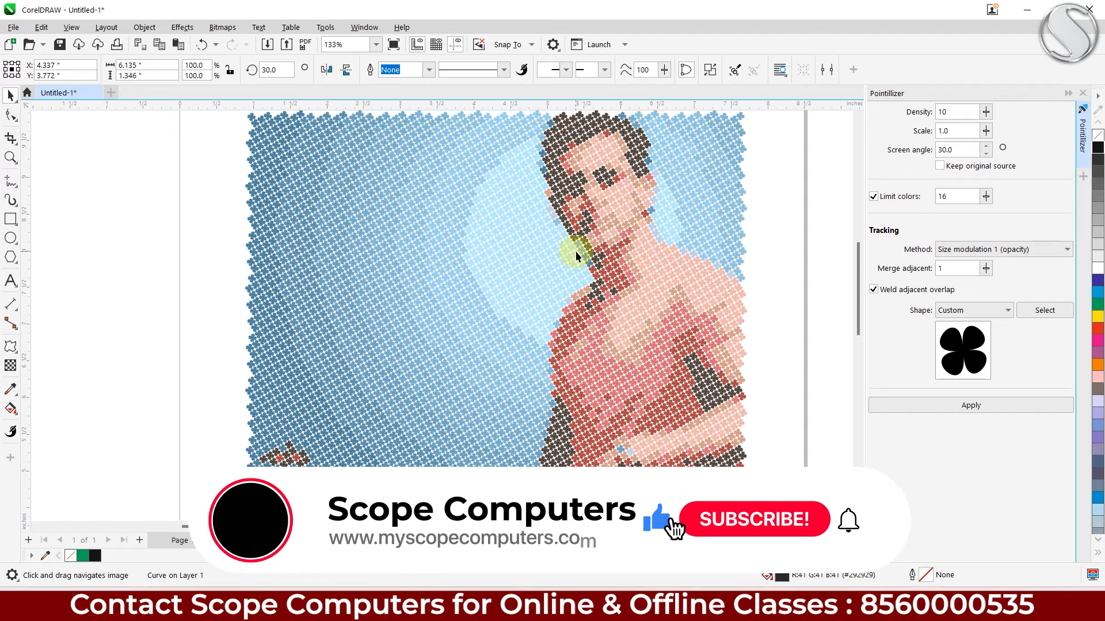
pyautogui.click(788, 164)
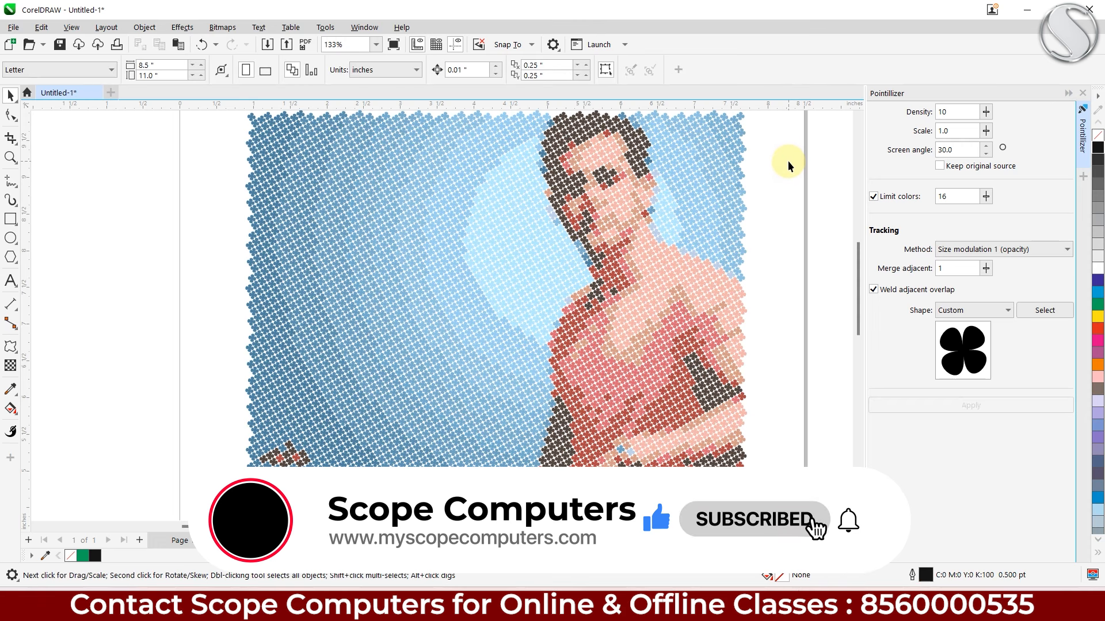
pyautogui.hotkey('shift', 'F4')
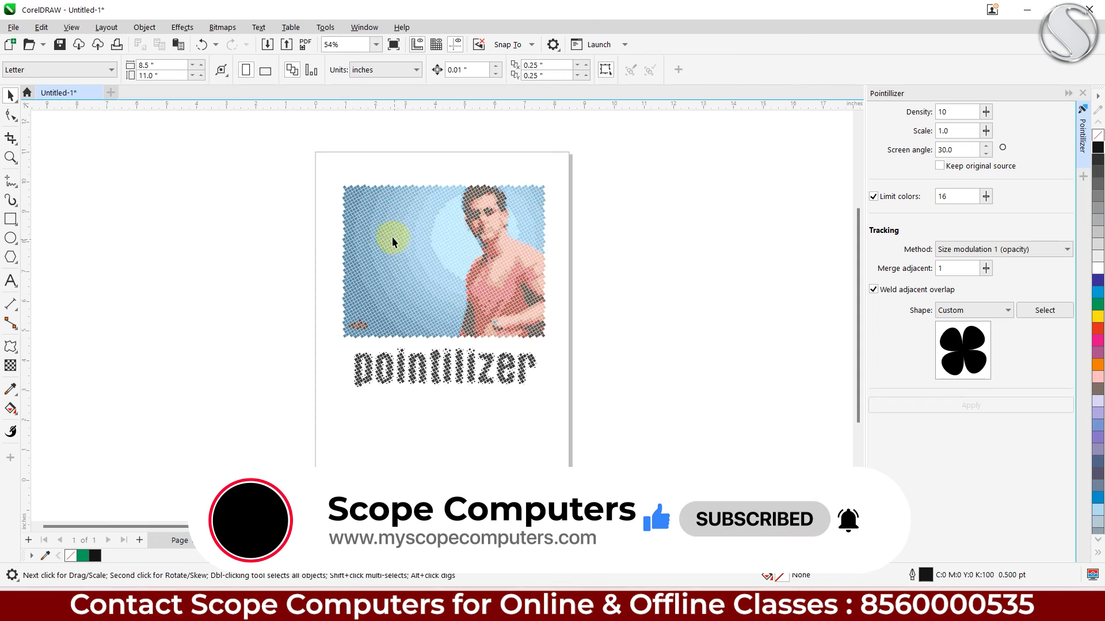
pyautogui.scroll(3, 387, 239)
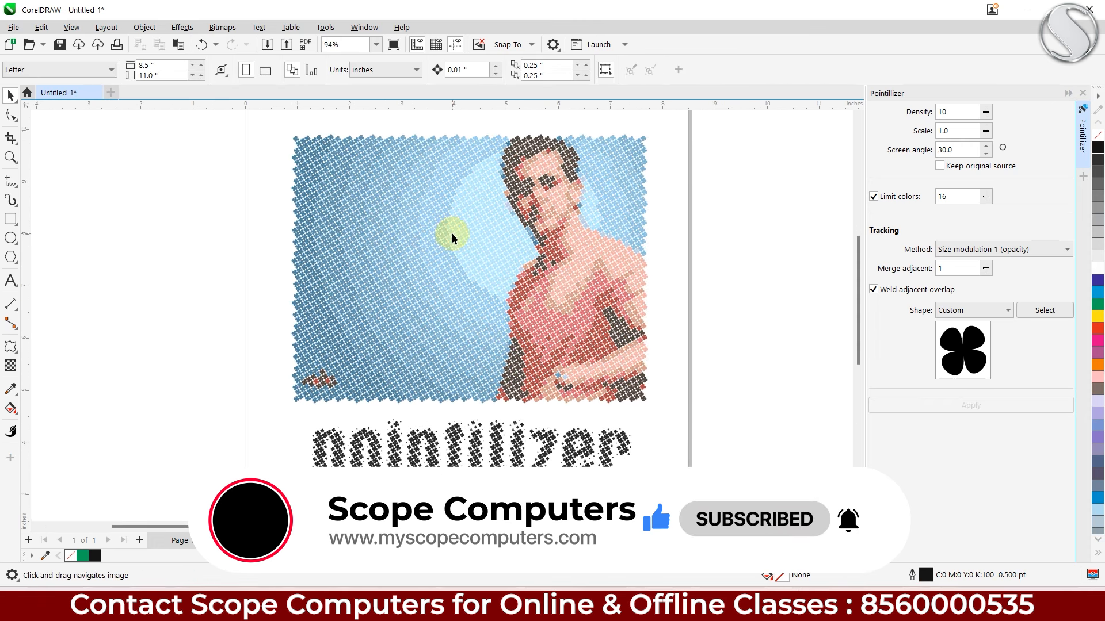